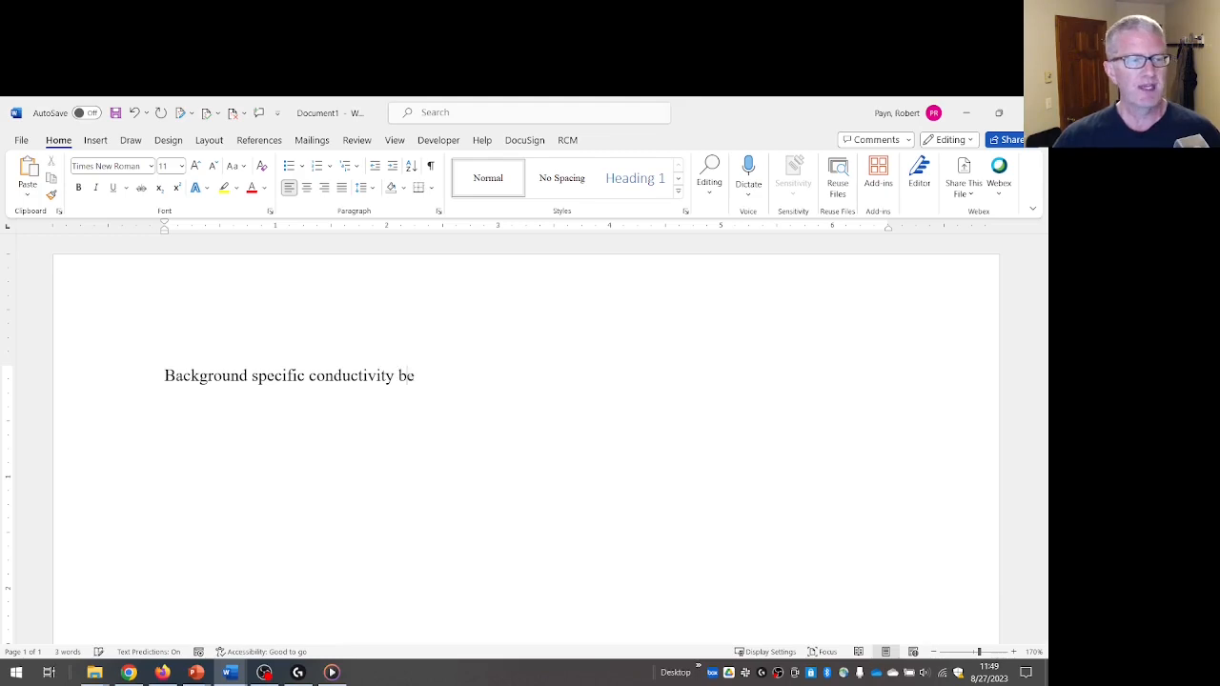
Complete the first line so it reads "Background specific conductivity before adding solute:".
type("ore addi")
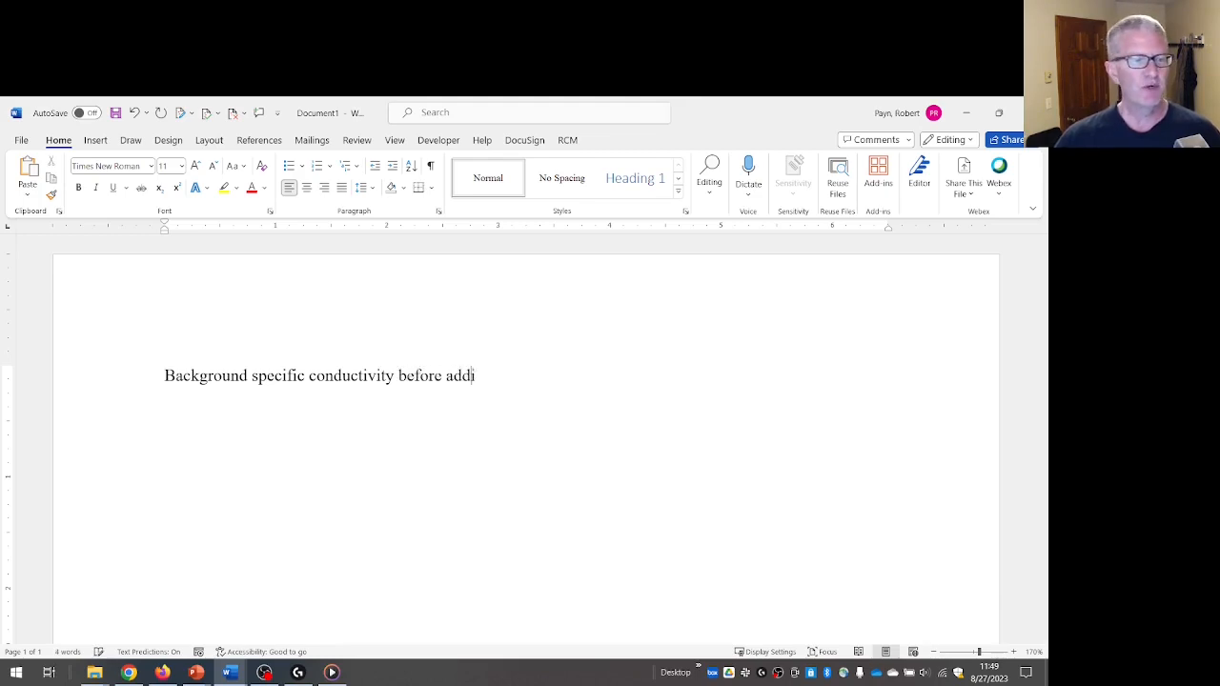
type("ng asolute")
key("BackSpace")
key("BackSpace")
key("BackSpace")
key("BackSpace")
key("BackSpace")
key("BackSpace")
key("BackSpace")
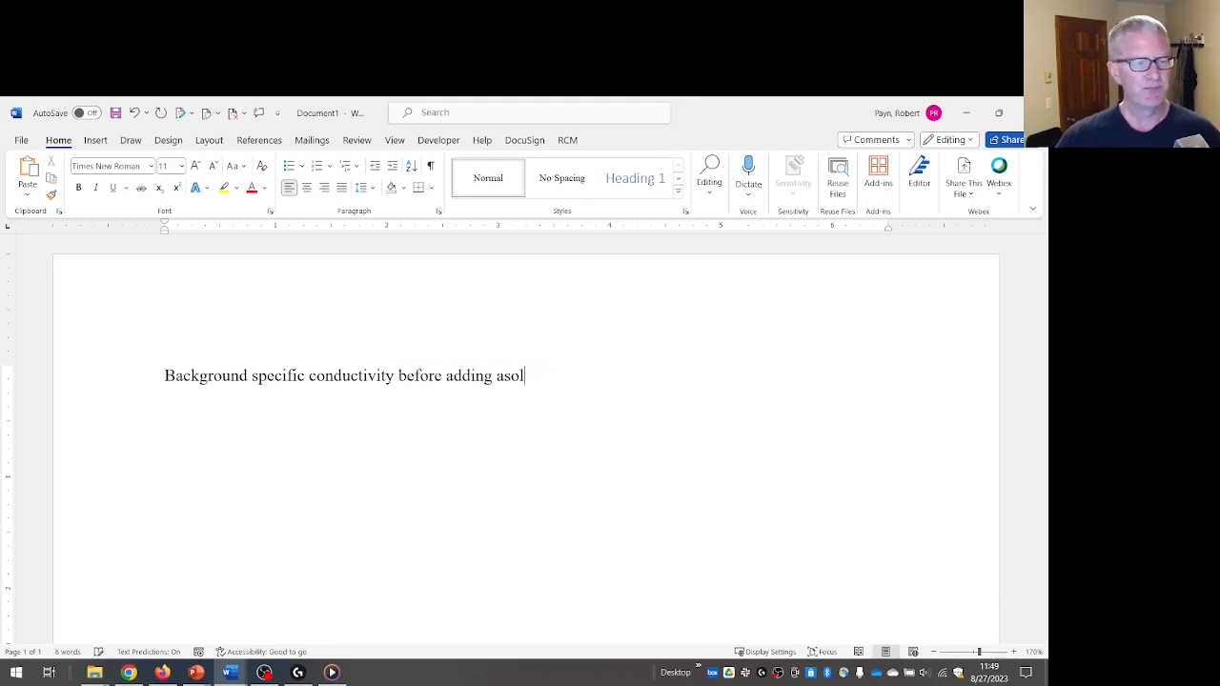
type("solute:")
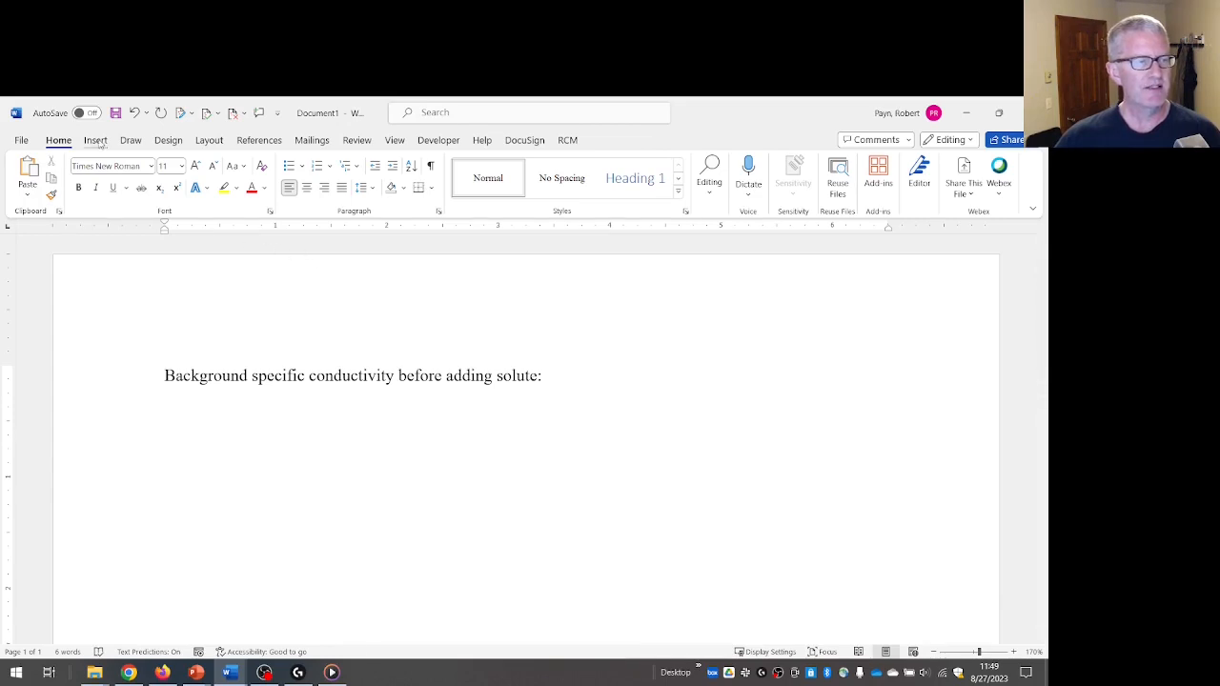
Insert a blank equation on the line below the text and delete it again.
left_click(95, 140)
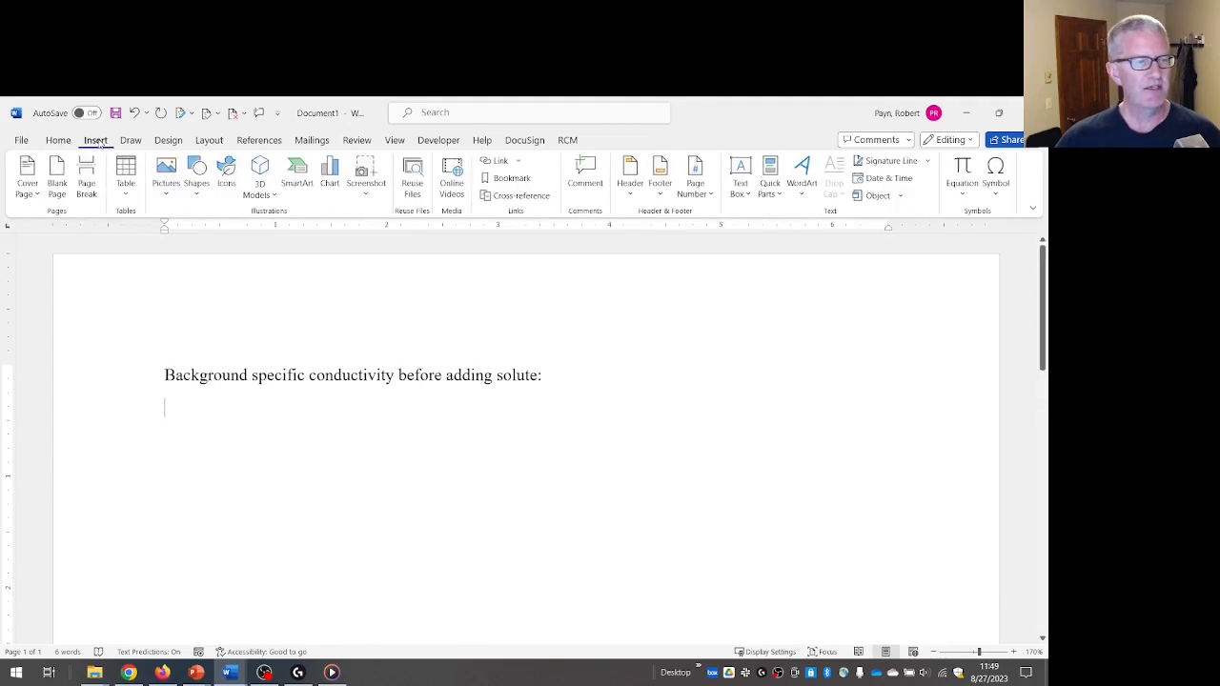
left_click(961, 169)
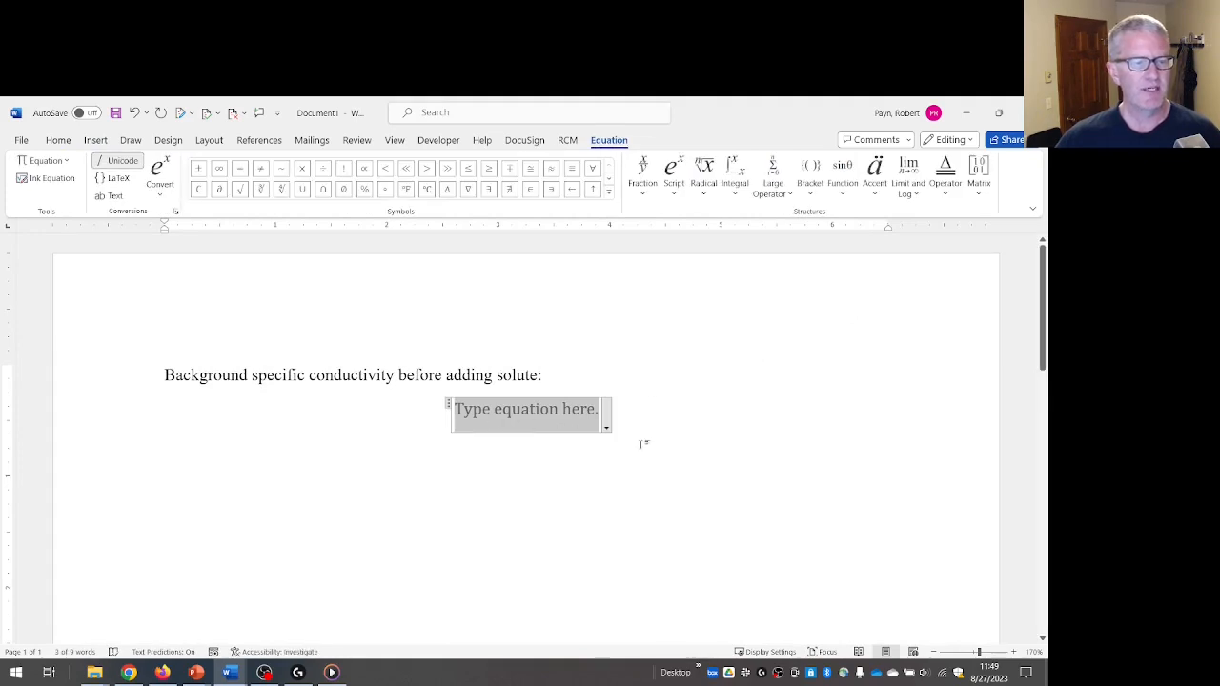
key("BackSpace")
key("BackSpace")
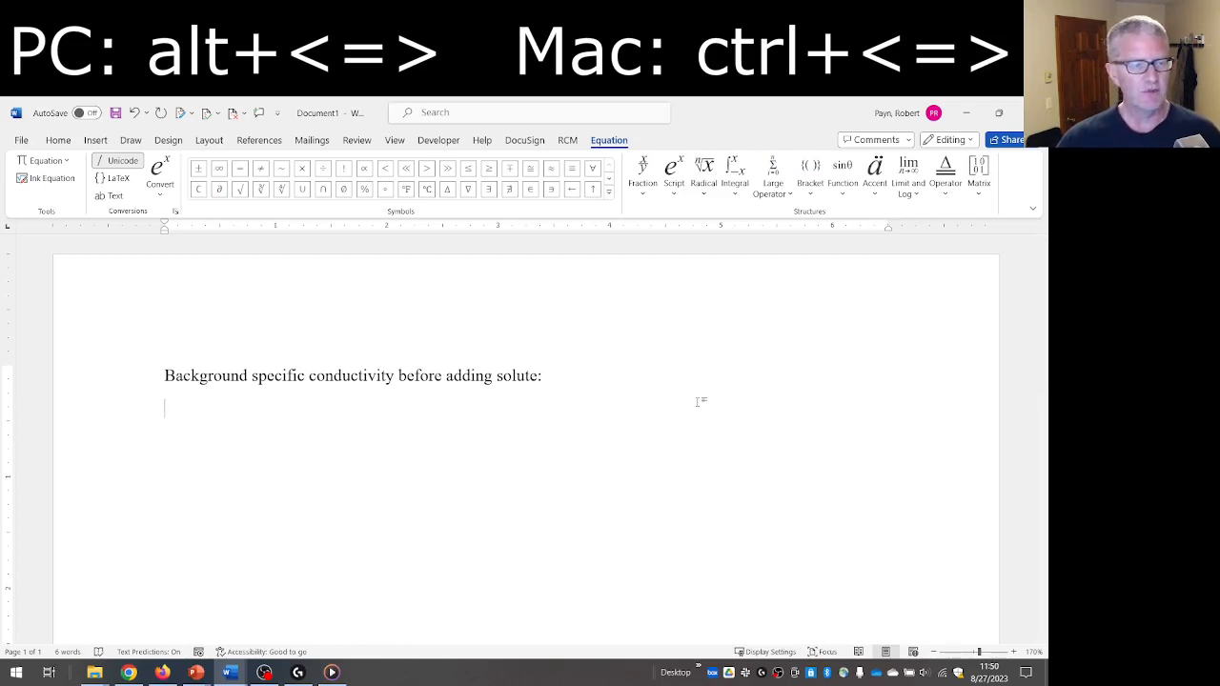
Insert a blank equation below the text line and left-align it.
key("alt+equal")
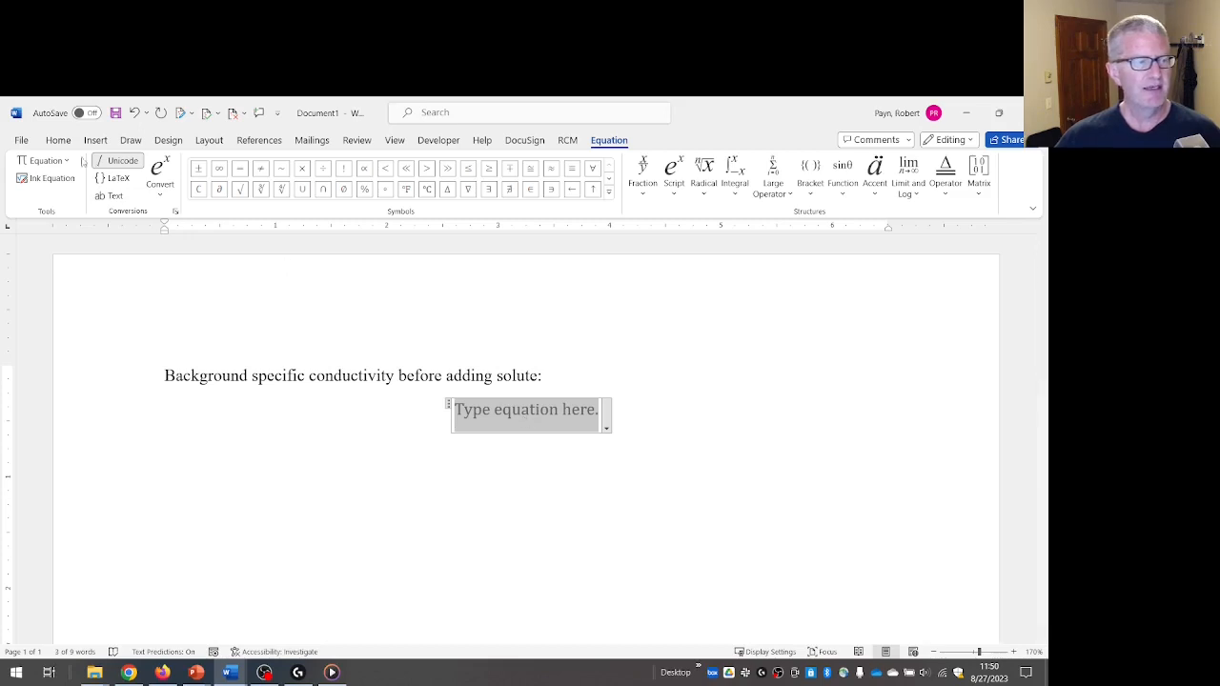
left_click(65, 141)
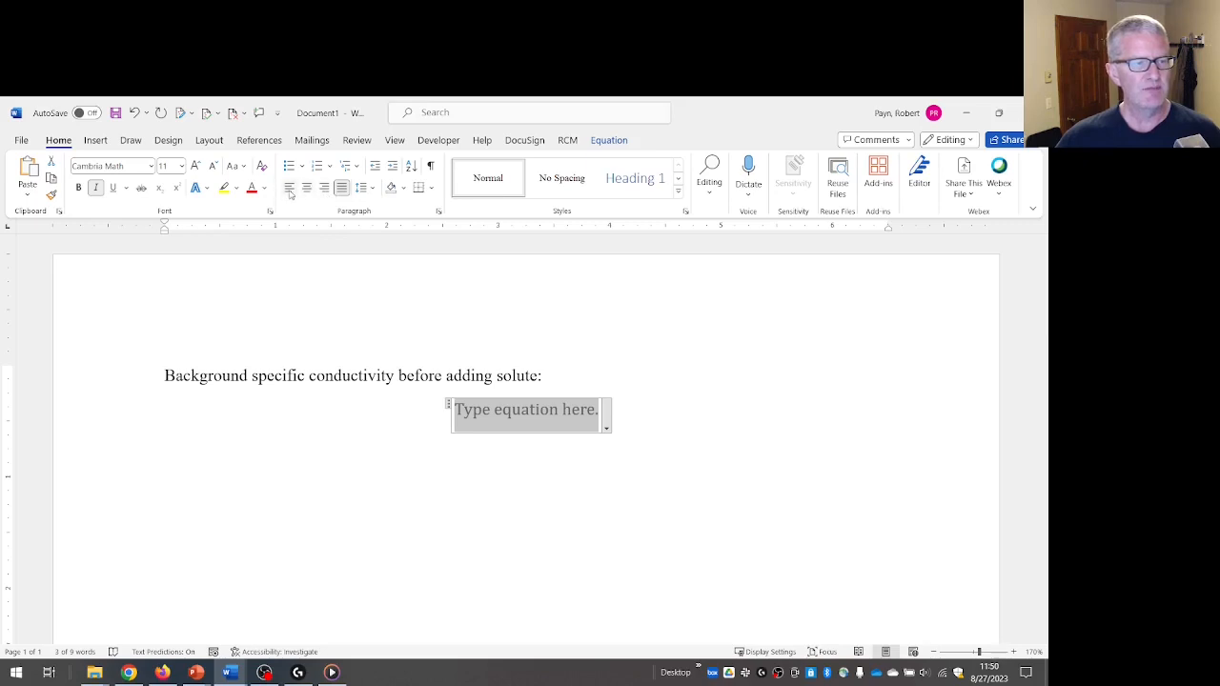
left_click(290, 188)
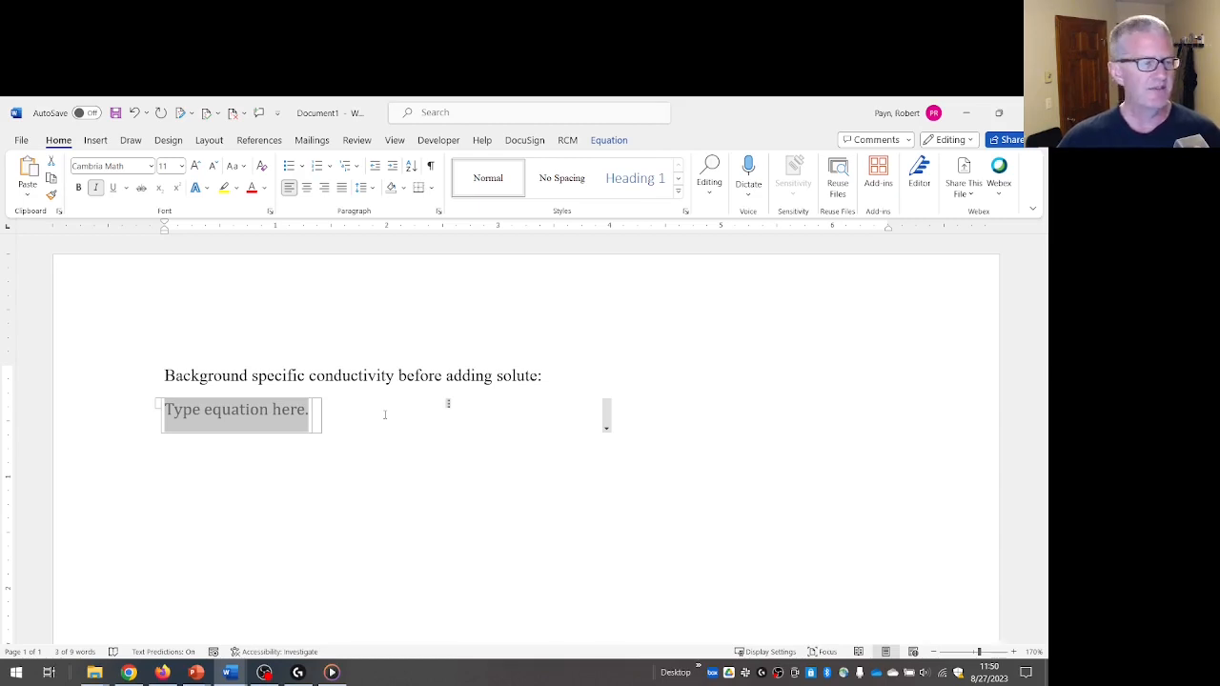
Enter the Greek letter σ in the equation by its code \sigma.
type("\\sig")
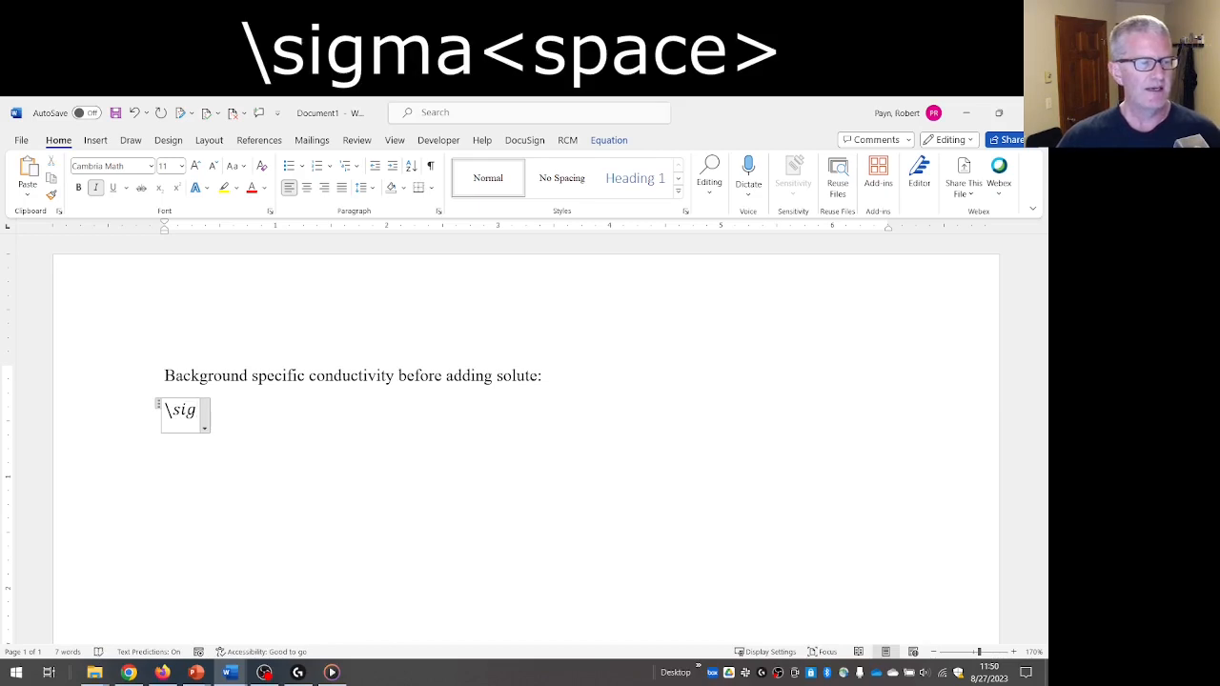
key("BackSpace")
key("BackSpace")
key("BackSpace")
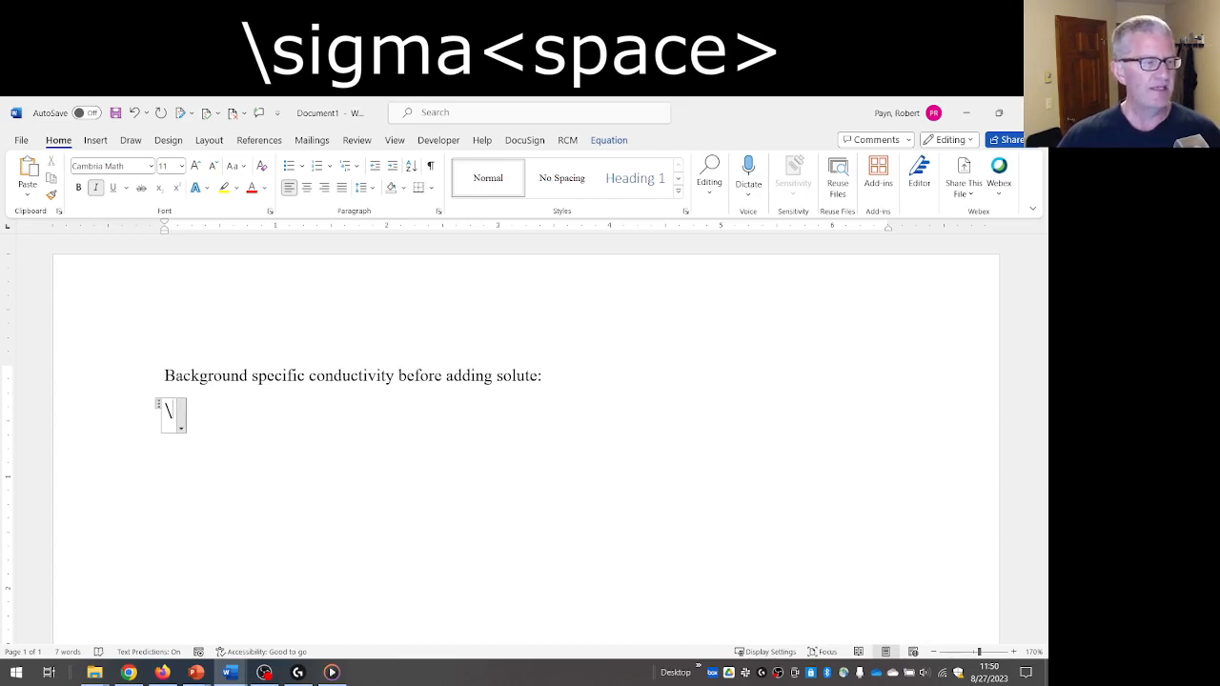
type("si")
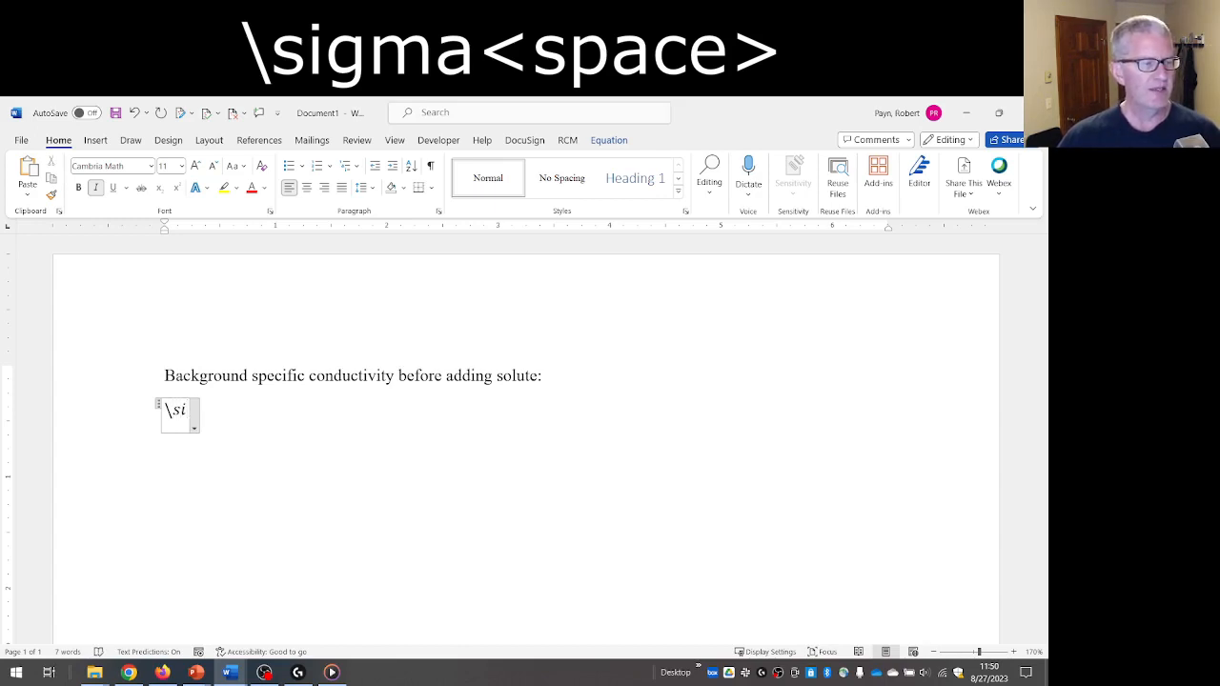
type("gma")
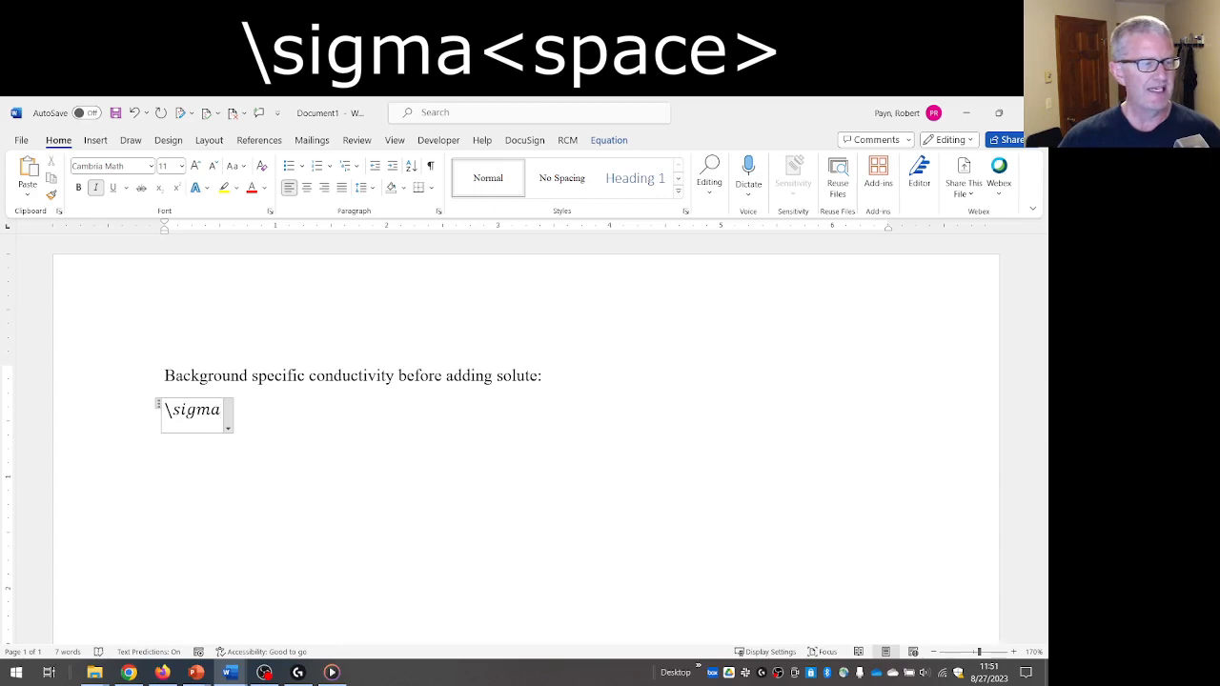
key("space")
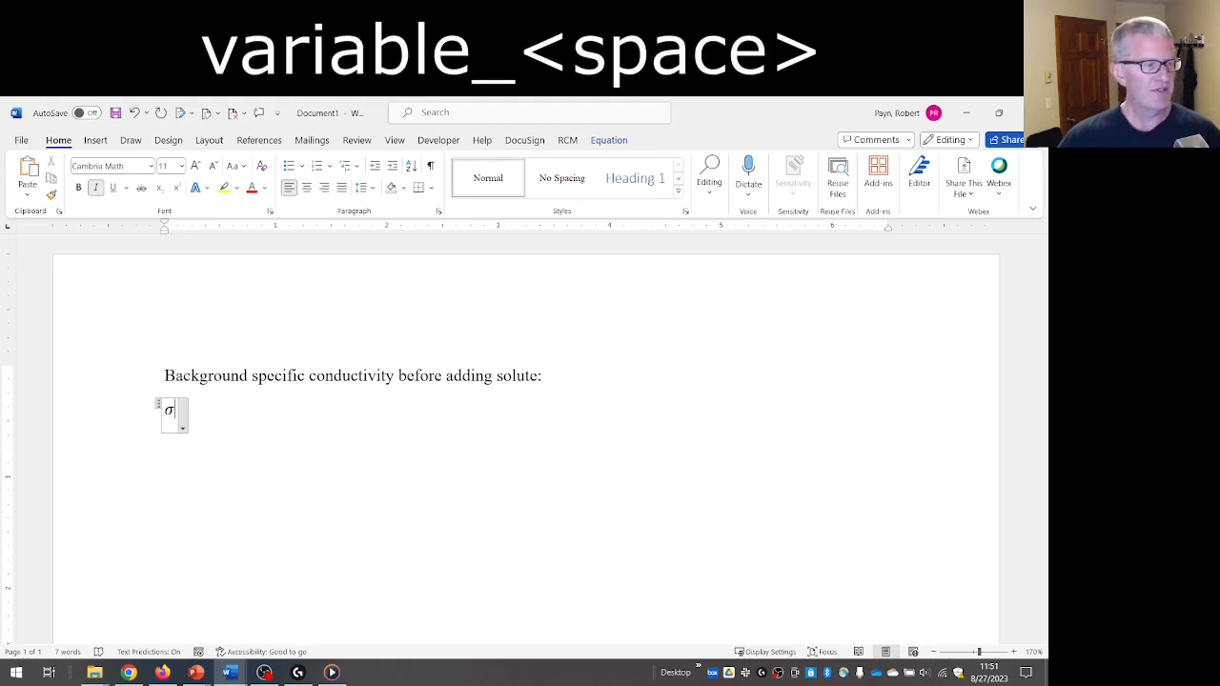
Attach an empty subscript to the σ using the underscore notation.
type("_")
key("space")
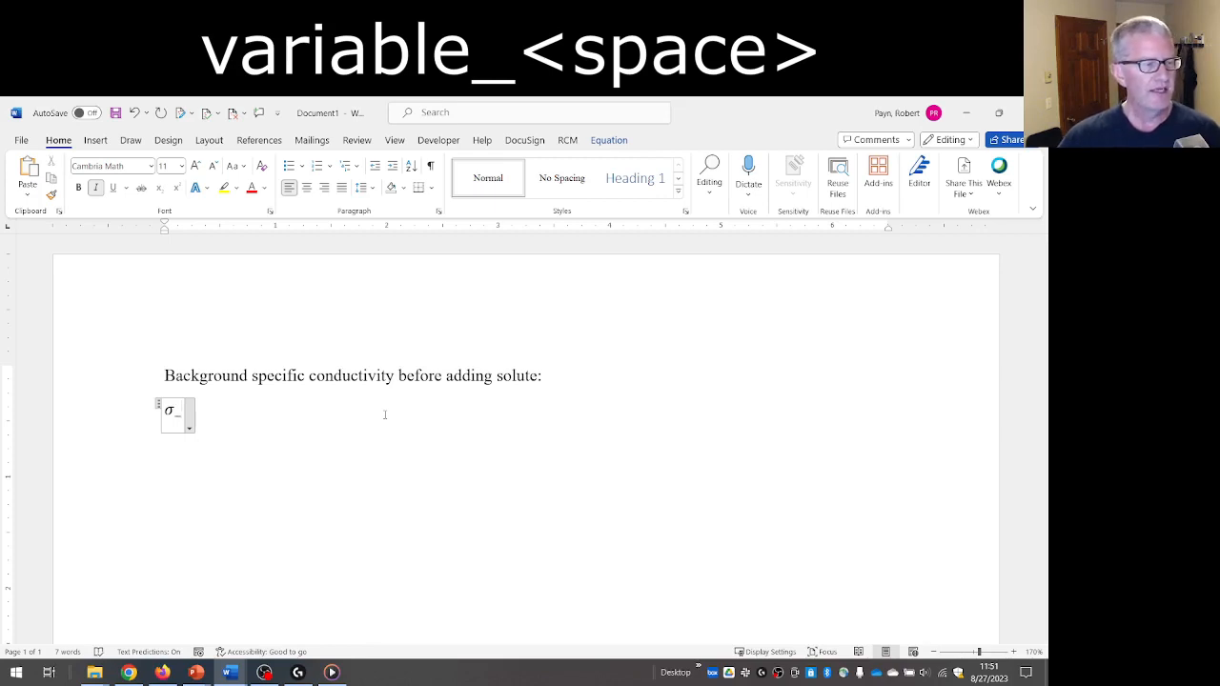
key("space")
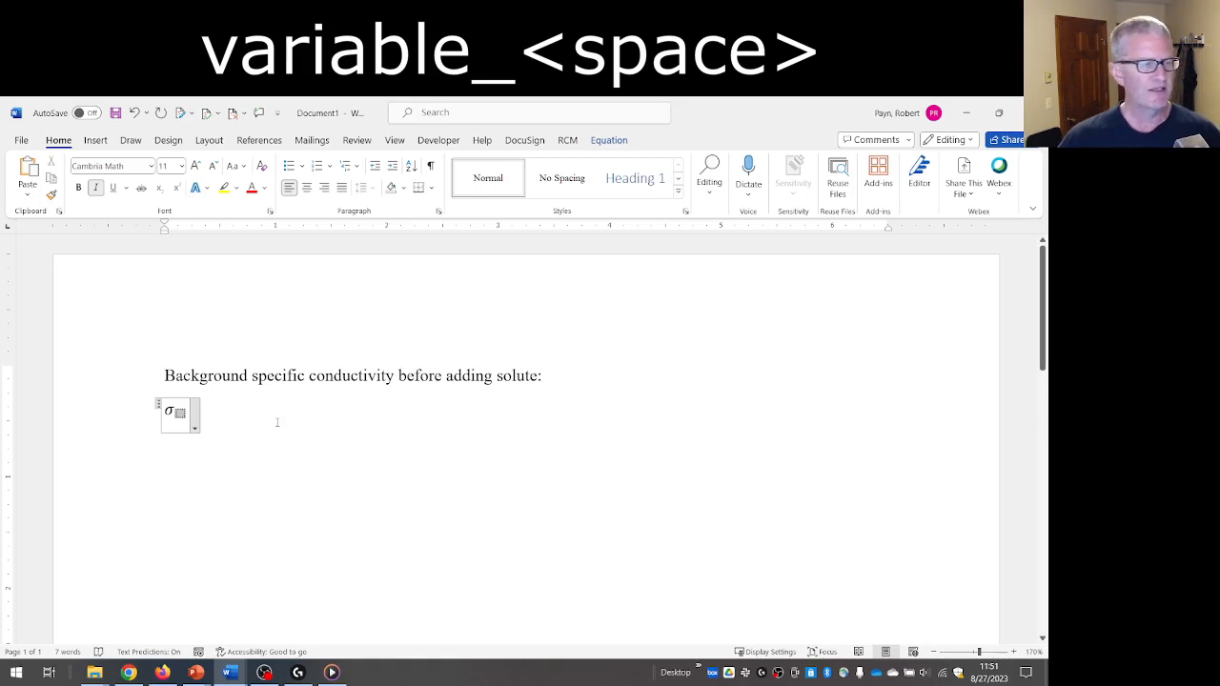
Delete the whole equation containing σ with its empty subscript.
key("Right")
key("shift+Left")
key("shift+Left")
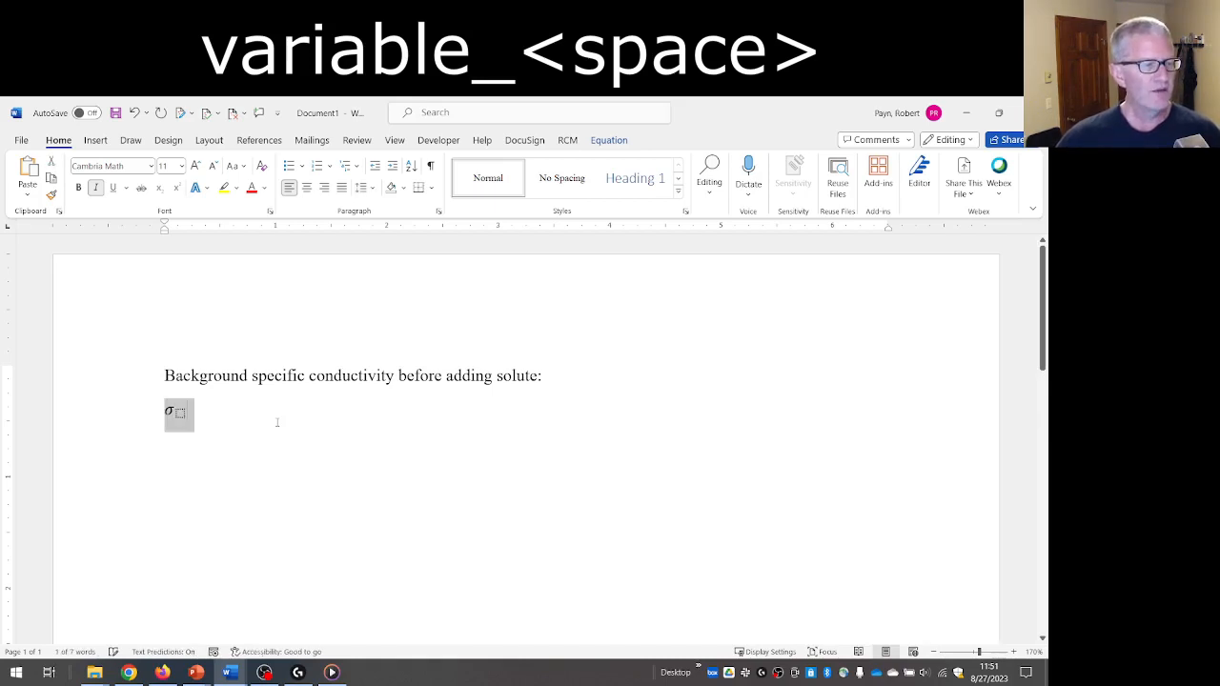
key("Right")
key("shift+Left")
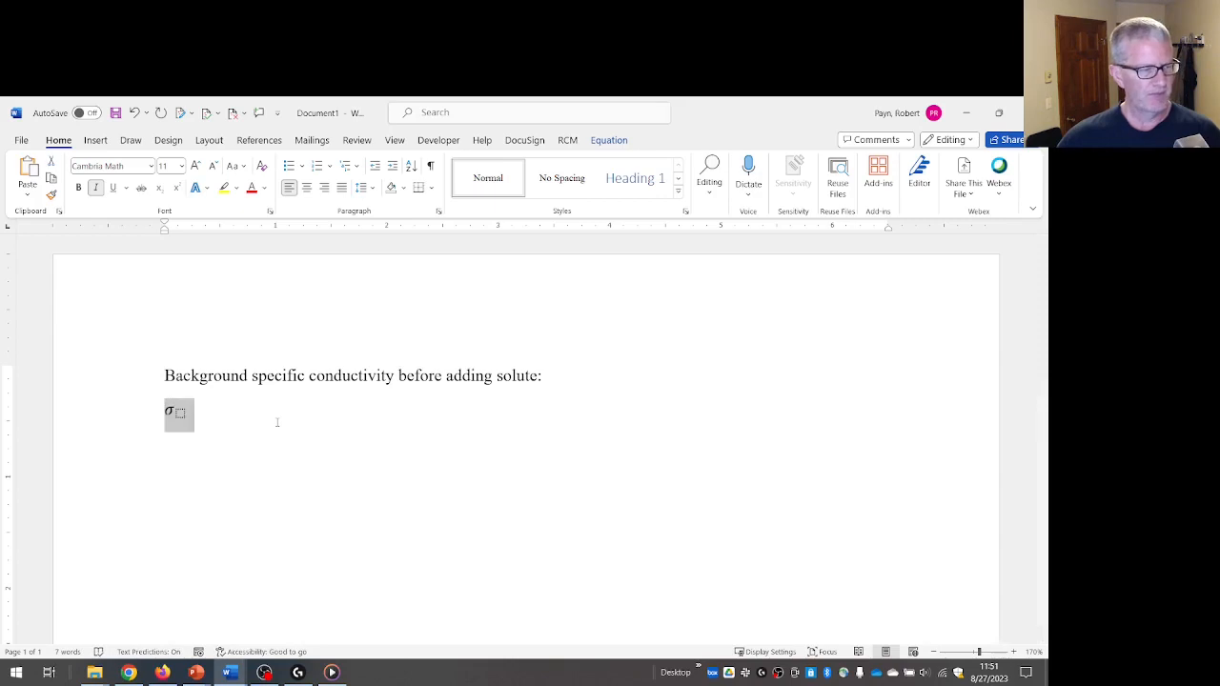
key("BackSpace")
key("BackSpace")
Undo the equation inserted at the end of the text line and start a new line below it.
key("alt+equal")
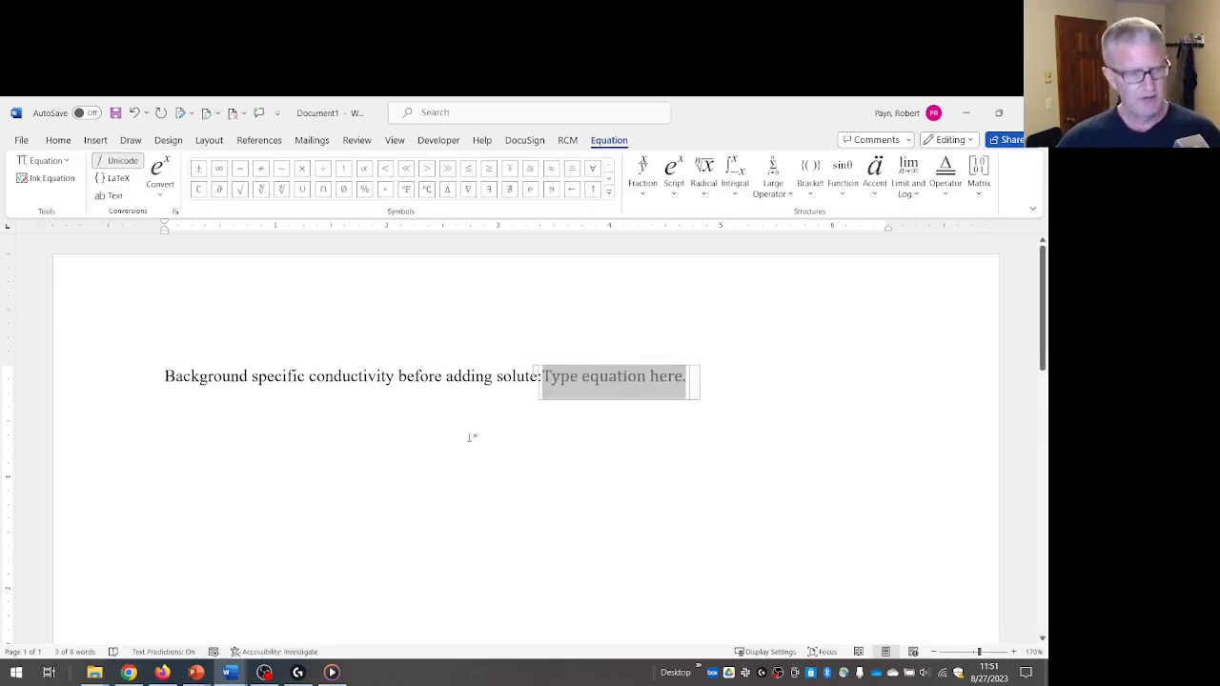
key("ctrl+z")
key("Return")
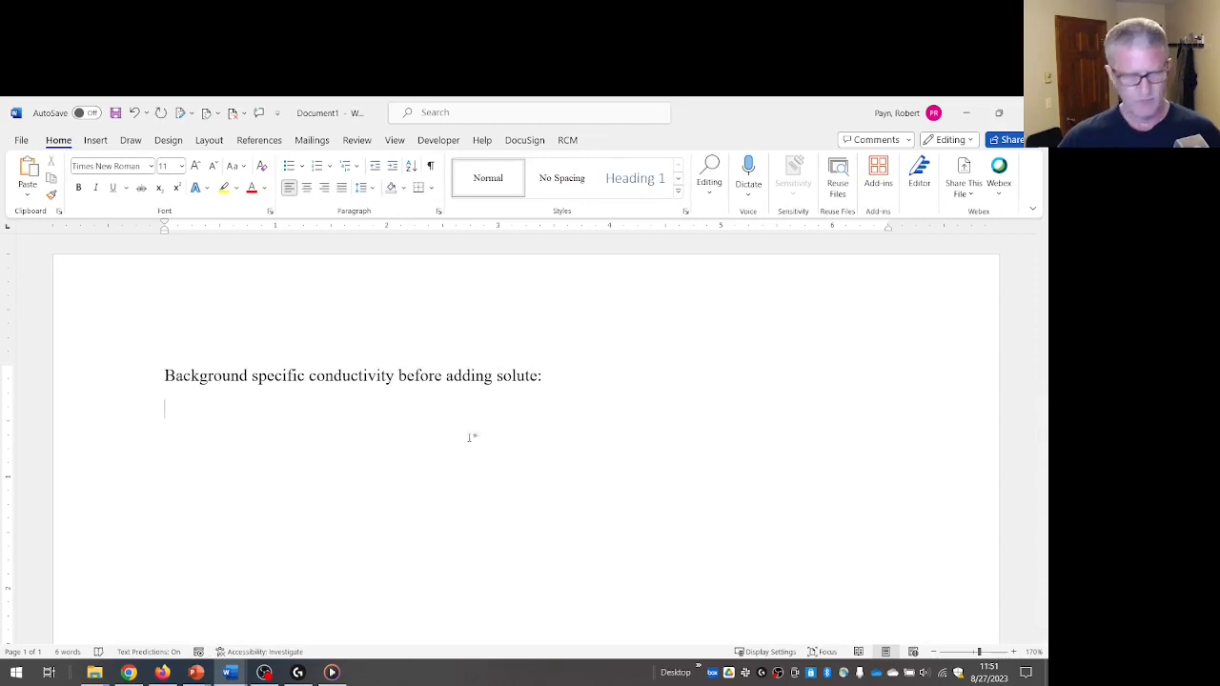
Insert a new equation on the empty line below the text and left-align it.
key("alt+equal")
left_click(59, 140)
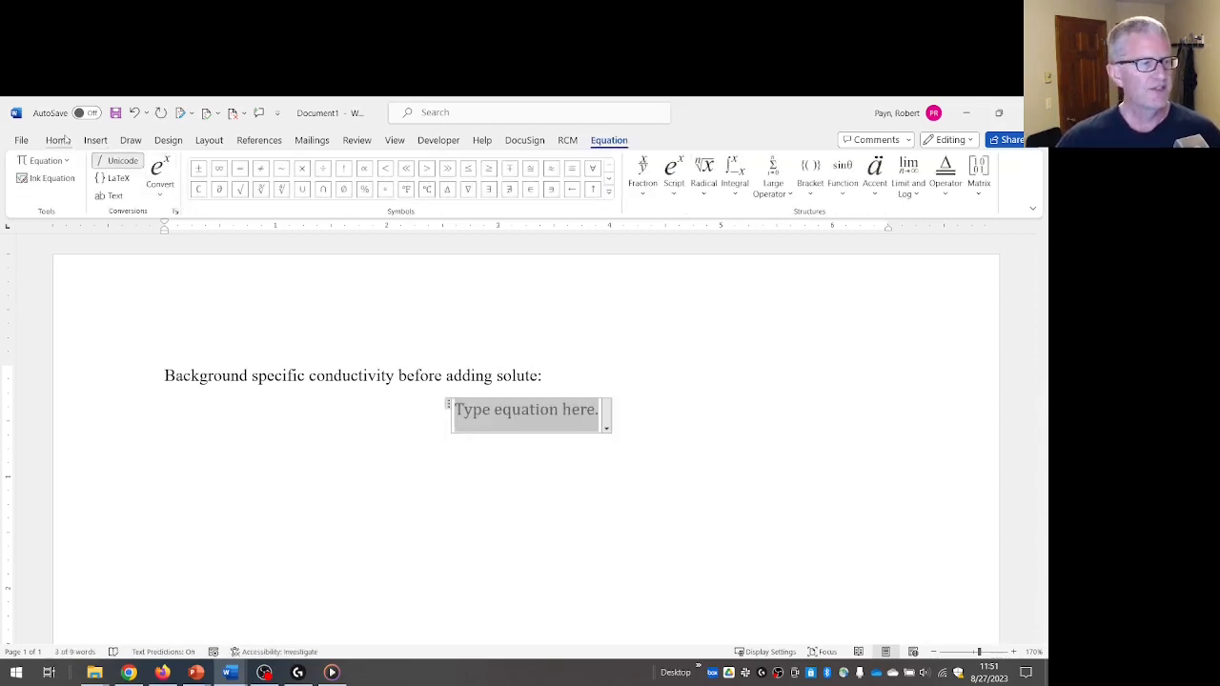
left_click(289, 188)
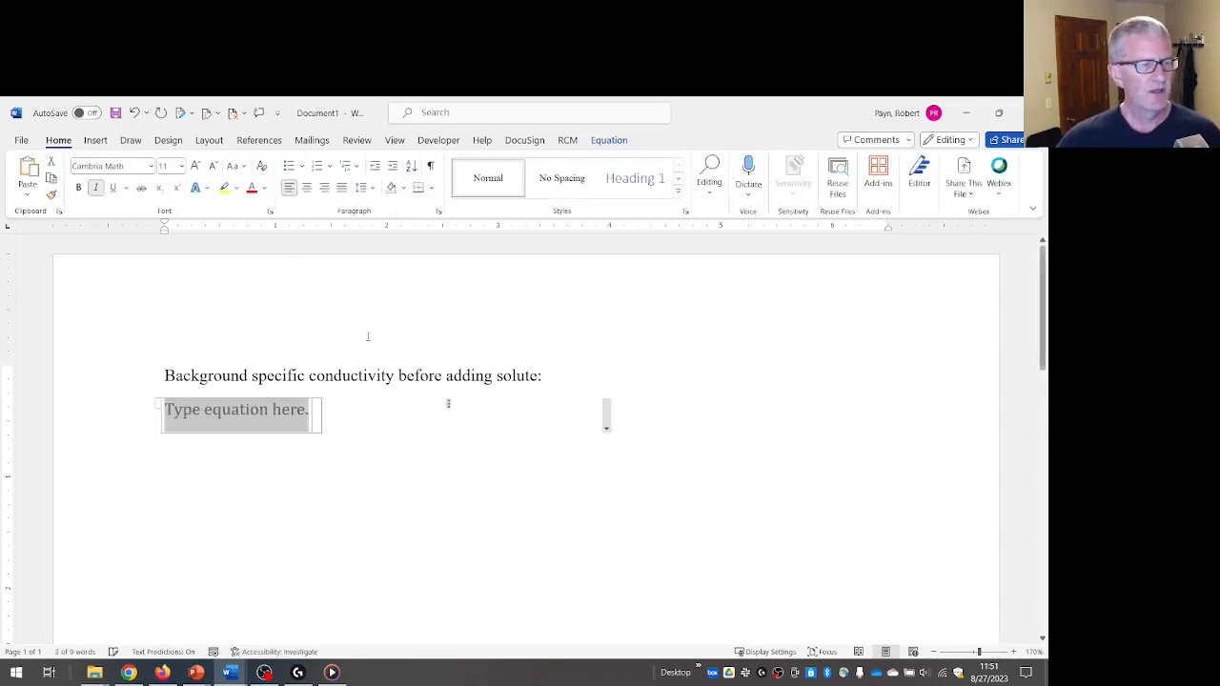
Add a subscript structure with empty base and subscript placeholders to the equation.
left_click(610, 141)
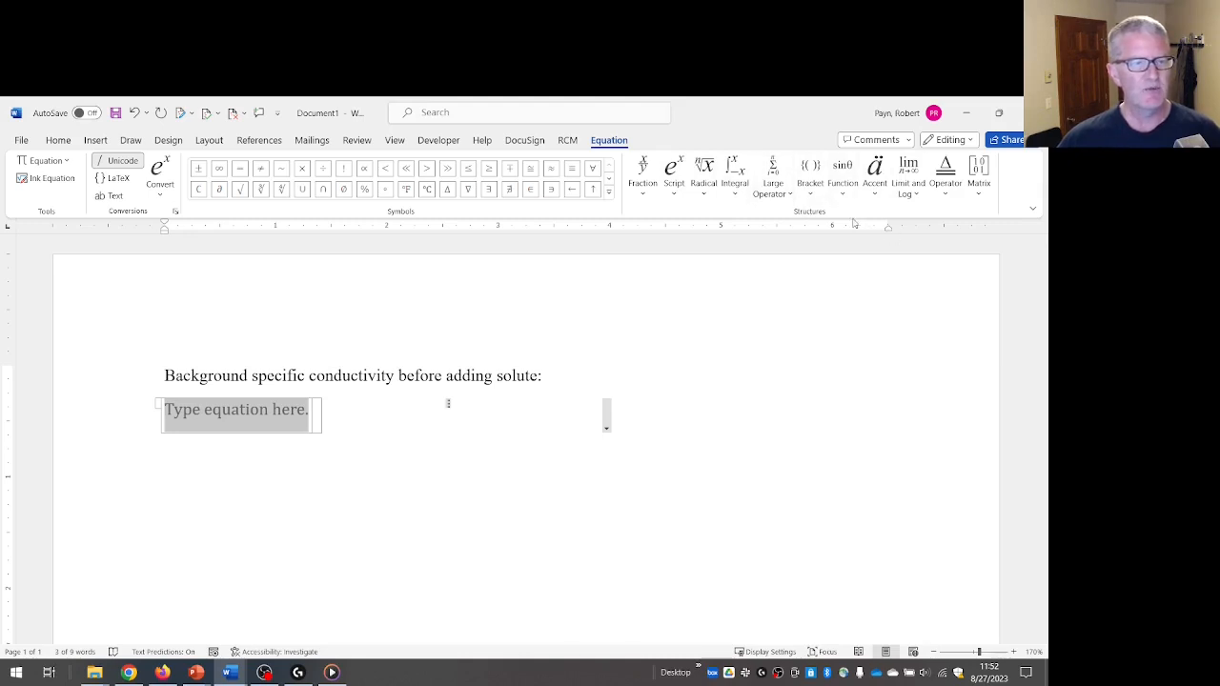
left_click(675, 195)
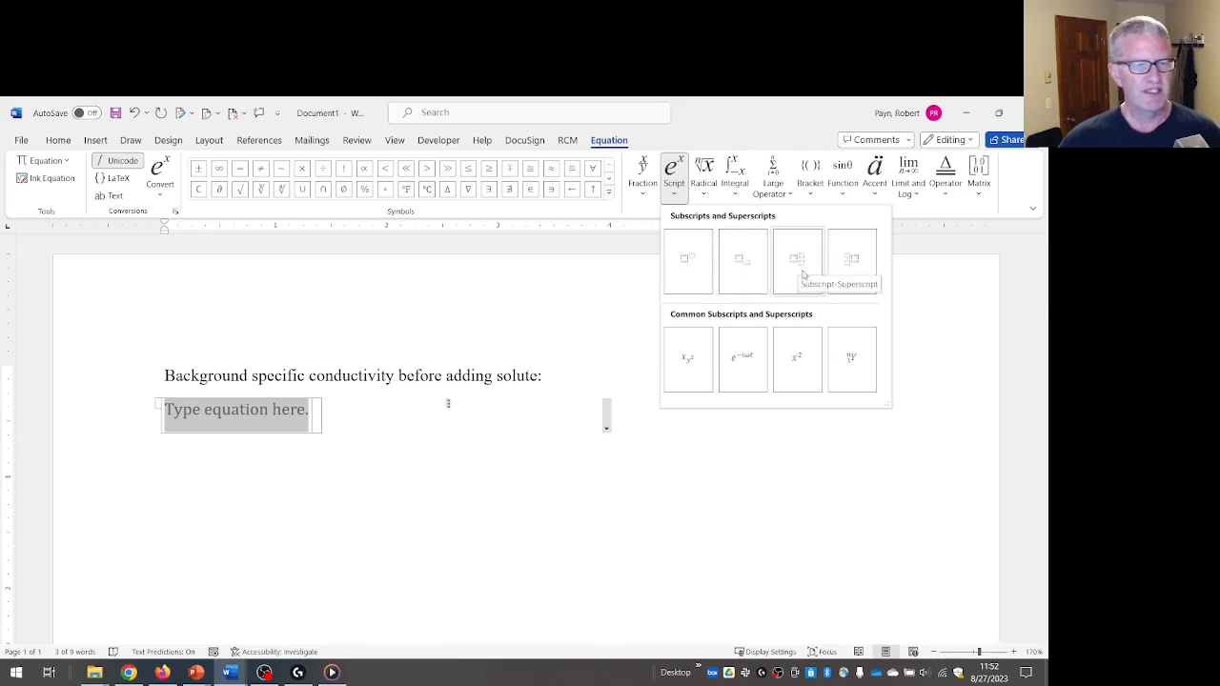
left_click(751, 267)
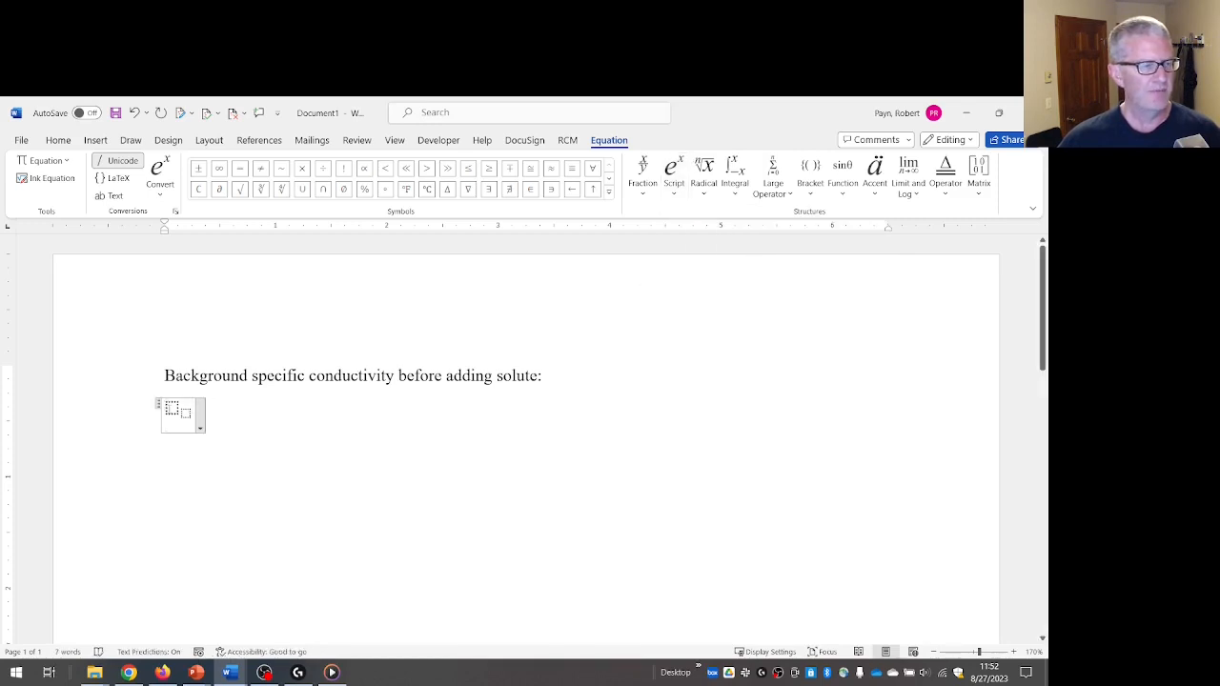
Try to enter \sigma as the base of the subscript structure, then clear it.
left_click(171, 407)
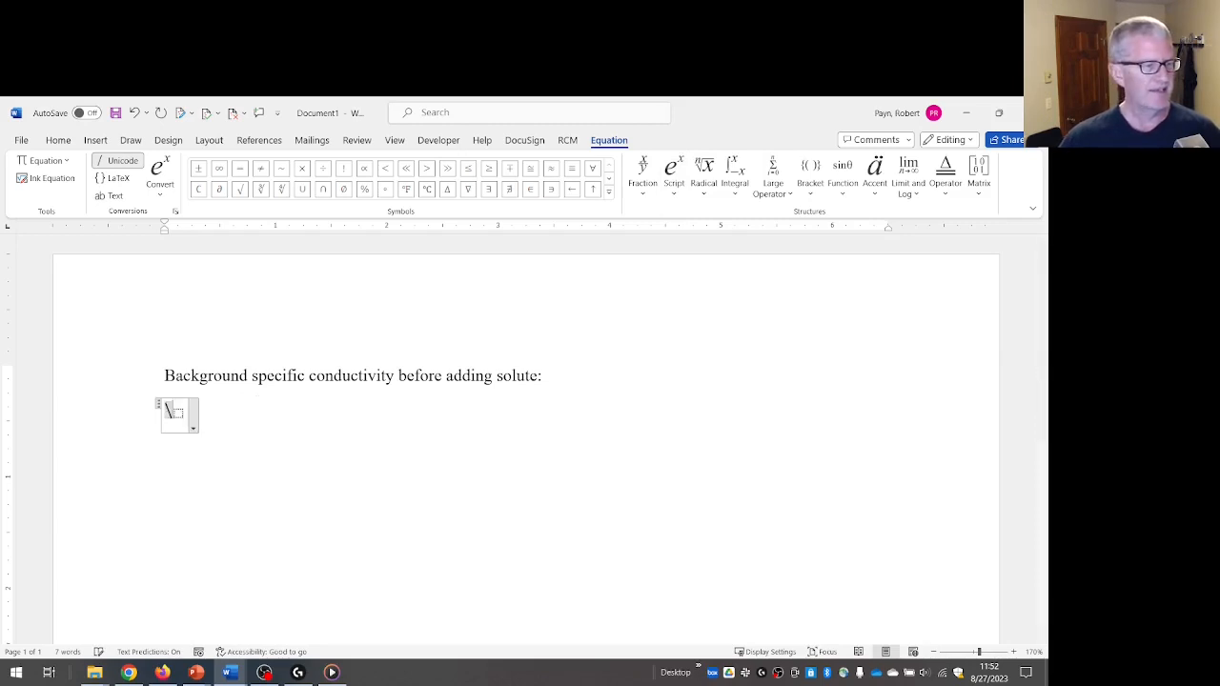
type("\\sign")
key("BackSpace")
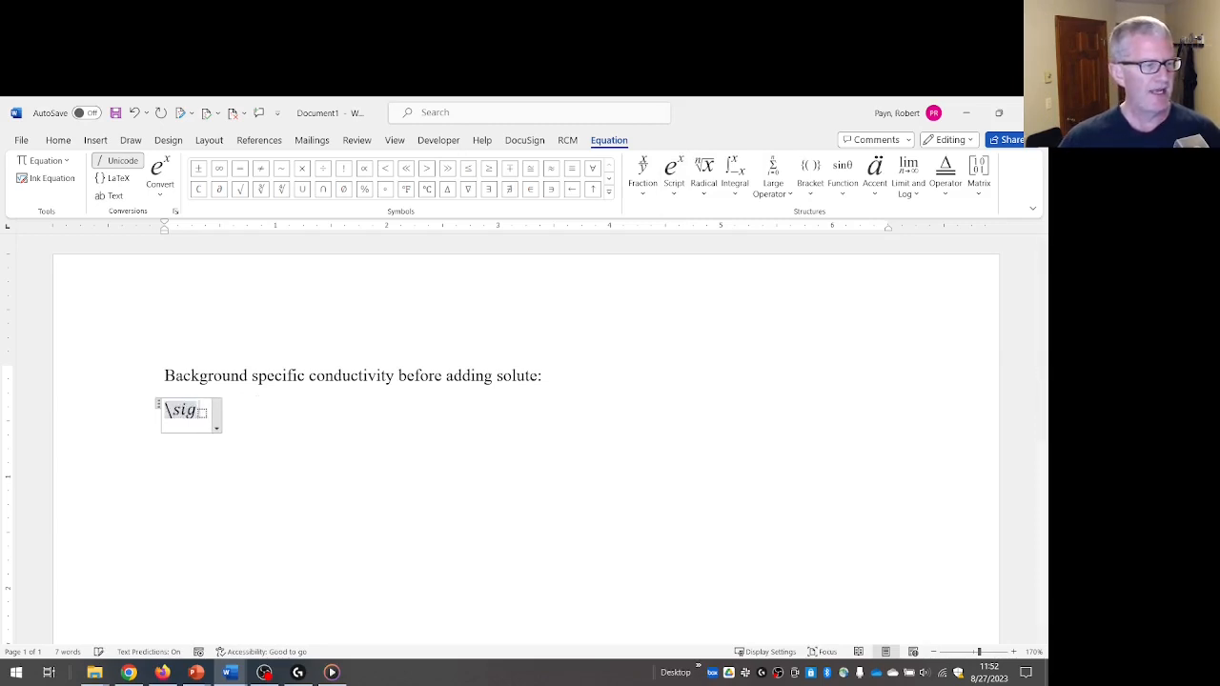
type("ma")
key("BackSpace")
key("BackSpace")
key("BackSpace")
key("BackSpace")
key("BackSpace")
key("BackSpace")
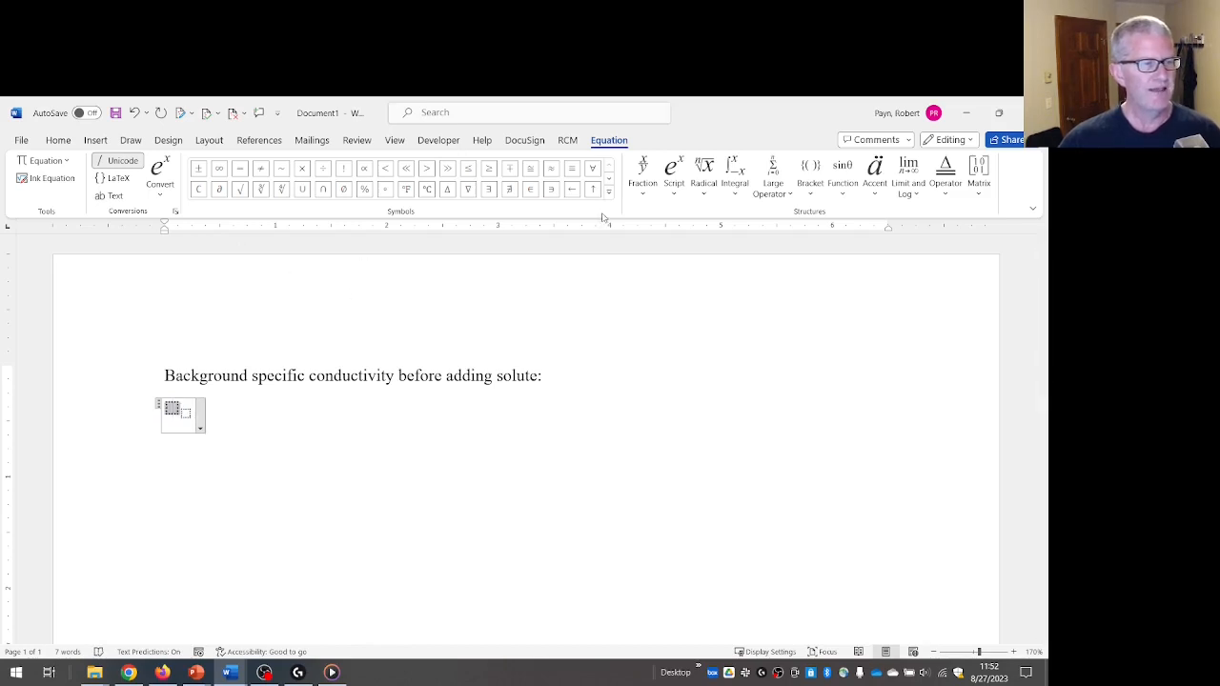
Fill the structure with the σ symbol as base and SC,BG as subscript, leaving the cursor after the subscript.
left_click(609, 179)
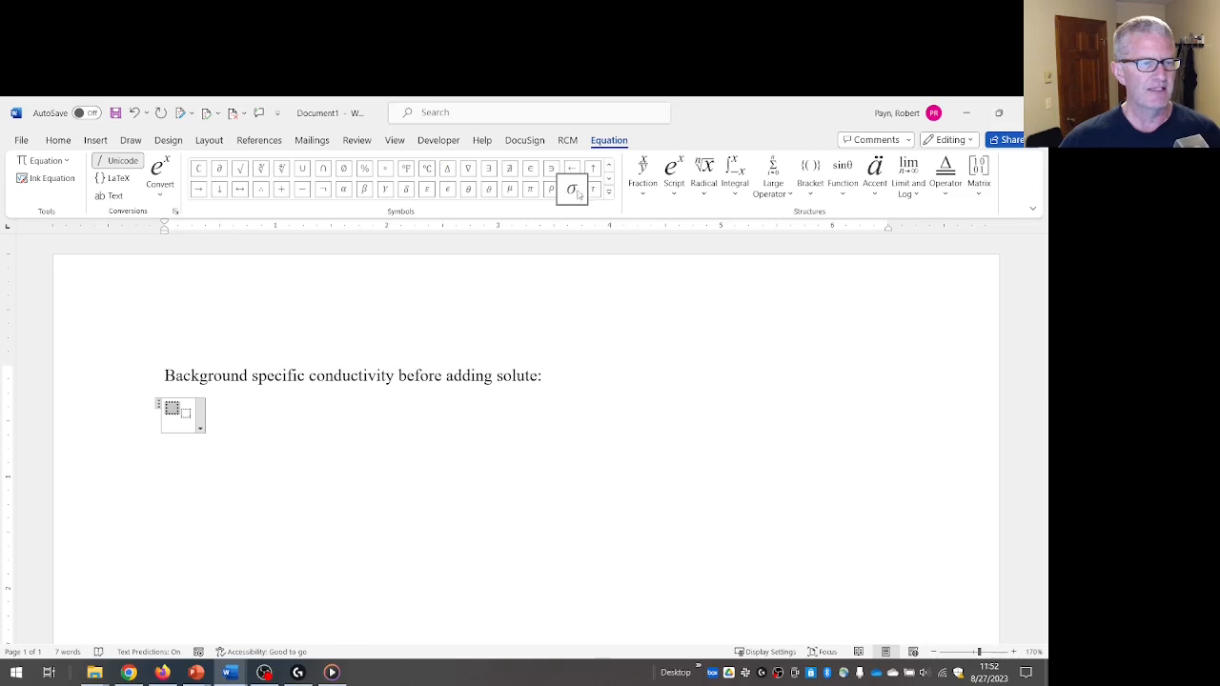
left_click(577, 194)
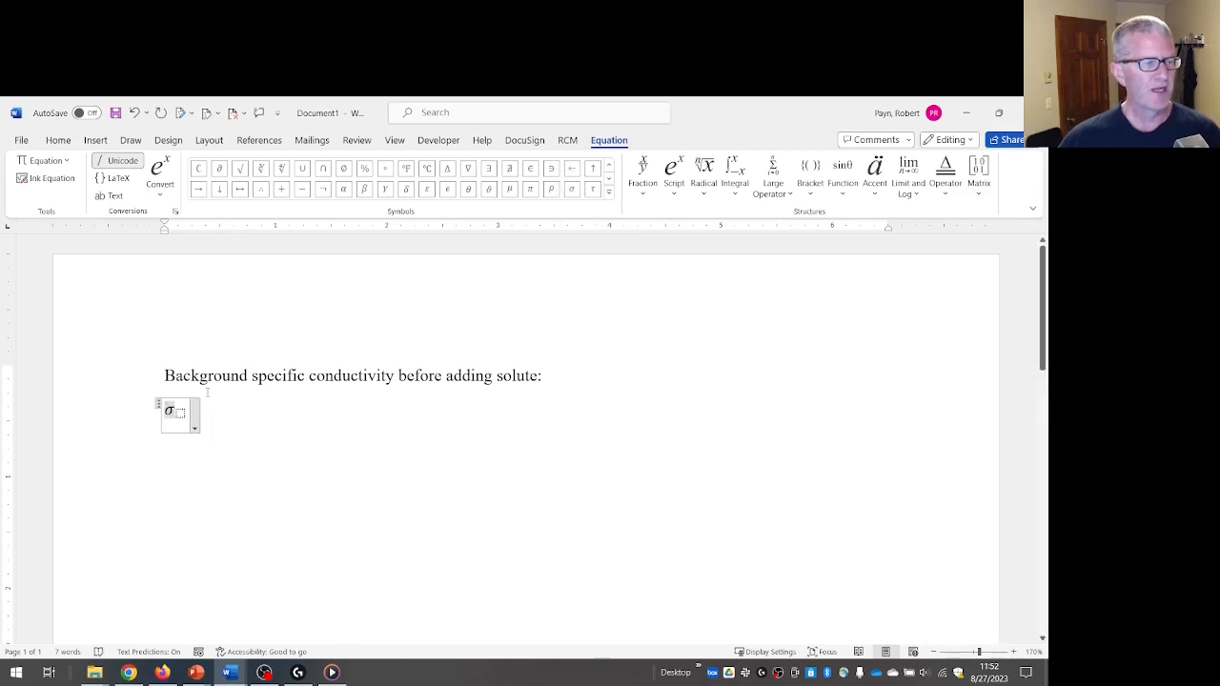
left_click(180, 415)
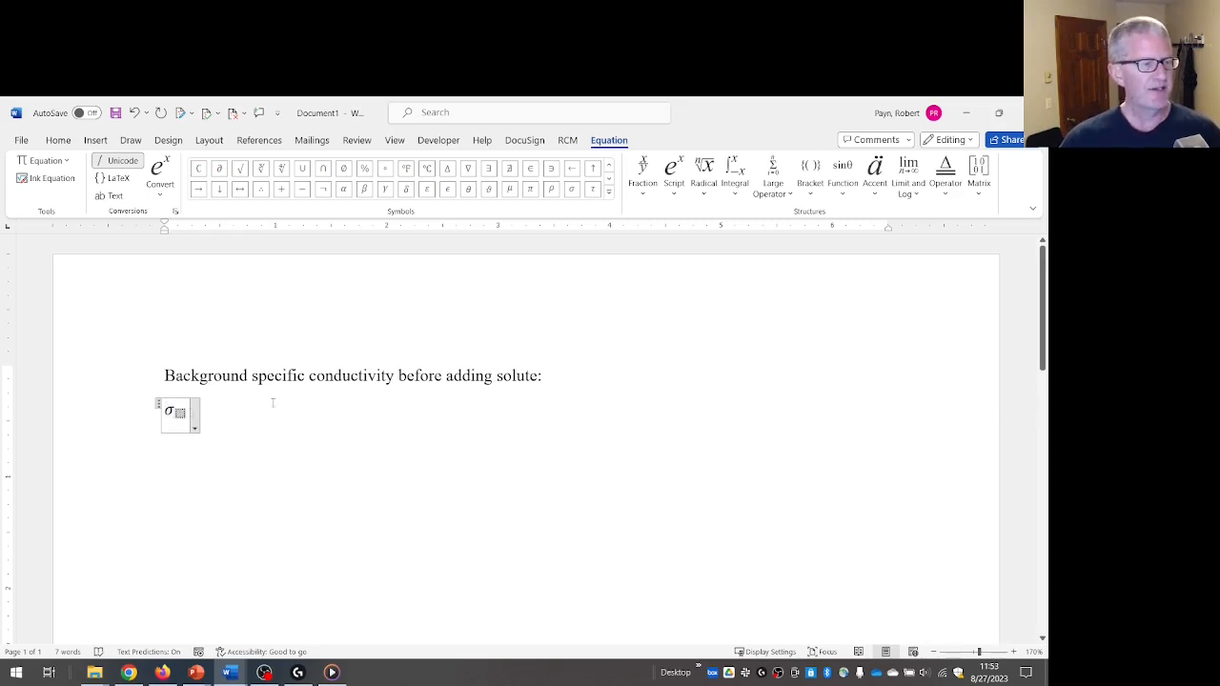
type("sc")
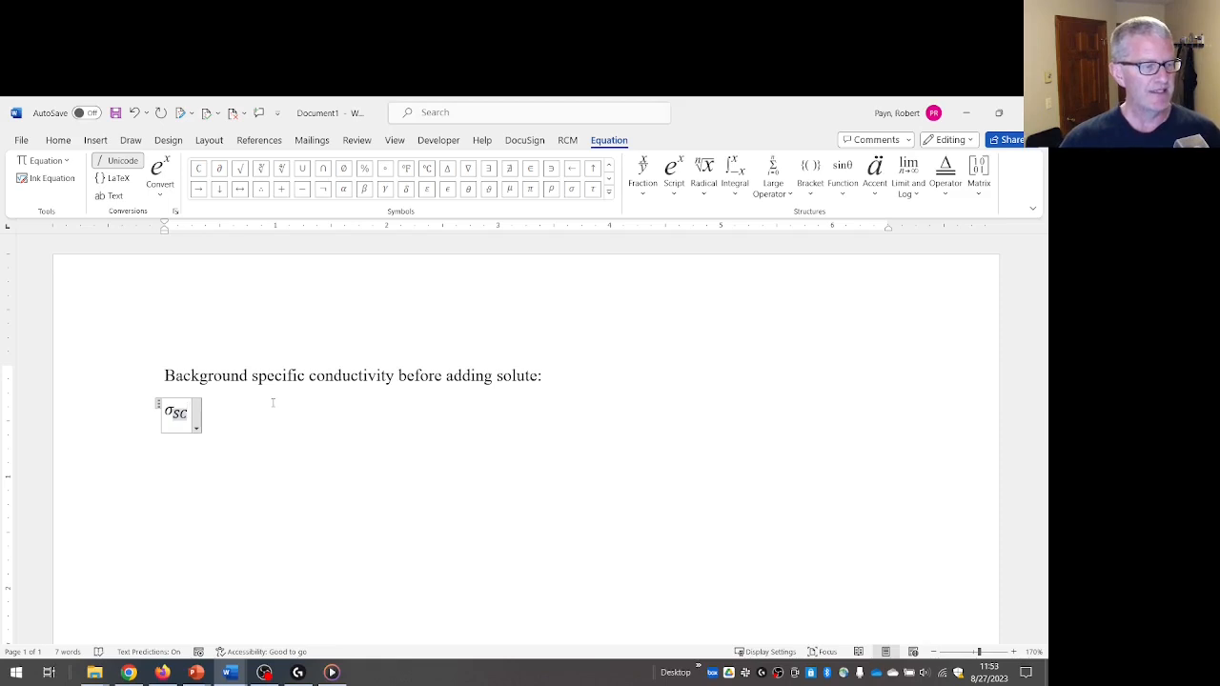
type(",")
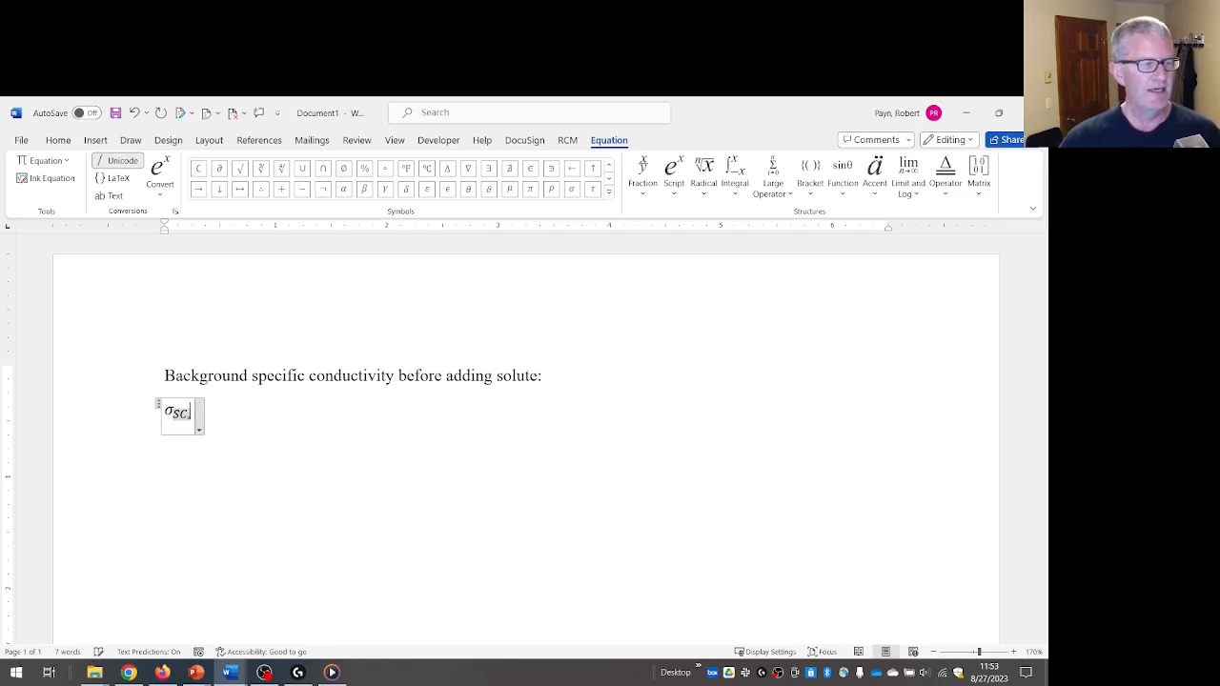
type("BG")
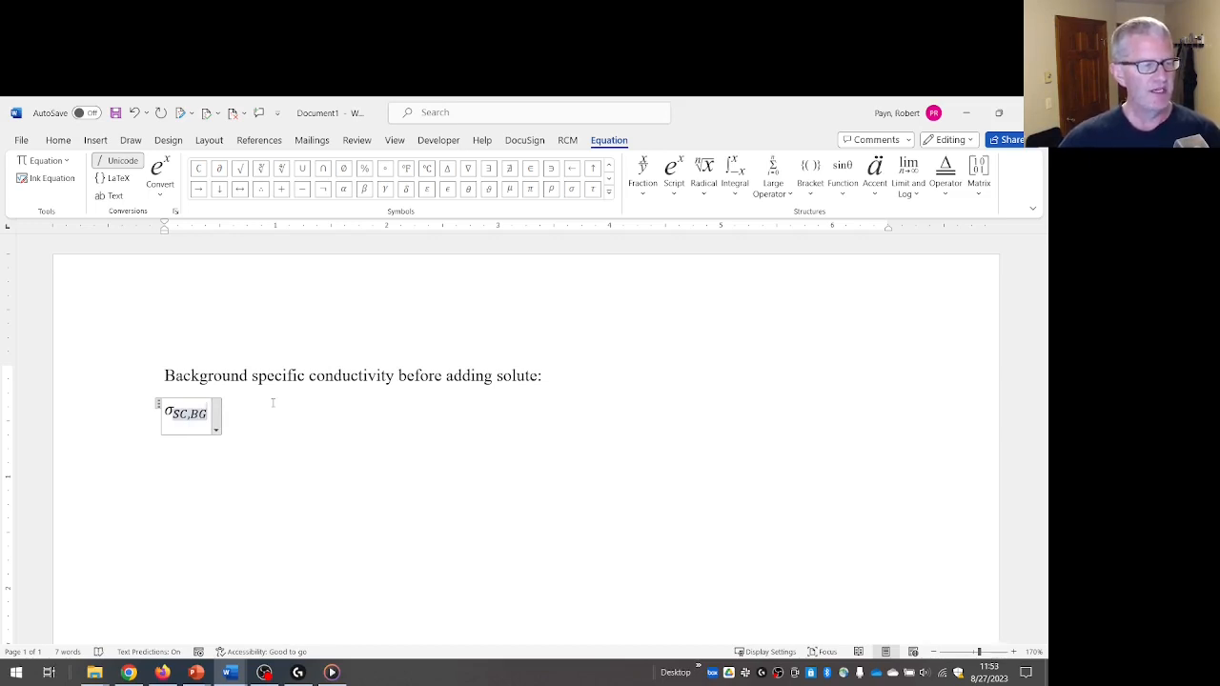
key("Right")
key("Left")
key("Right")
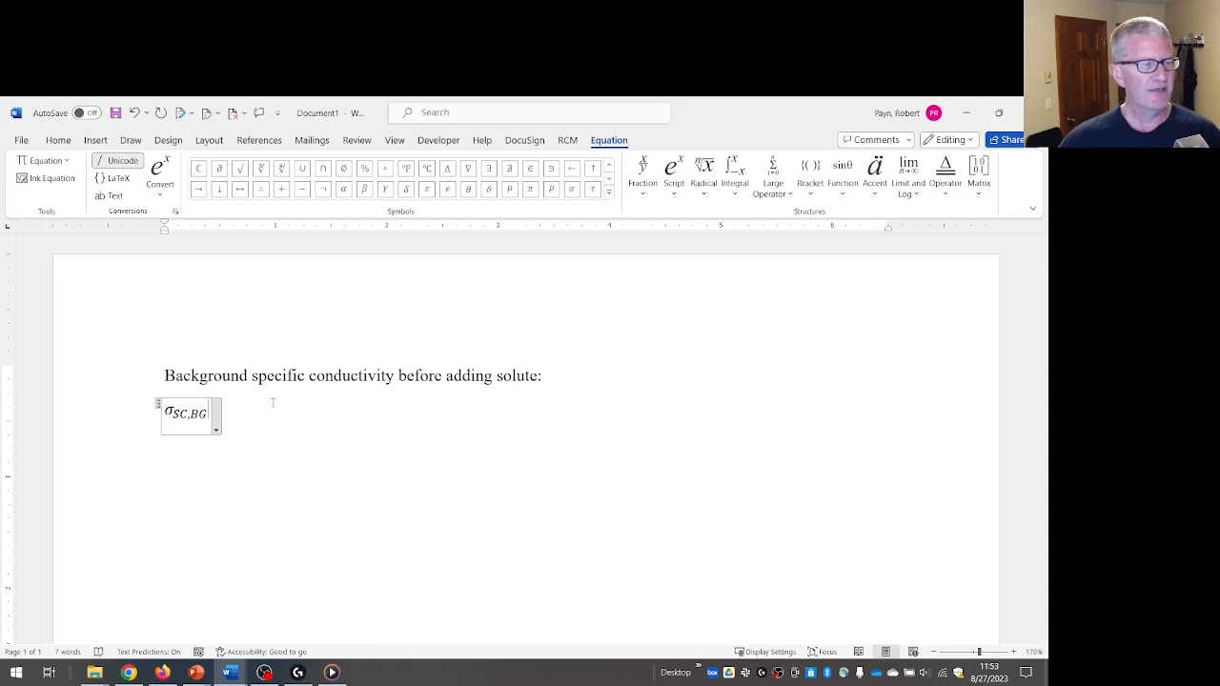
Continue the equation after the σ subscript with = 350 μS, using the Greek mu symbol for the unit prefix.
key("Left")
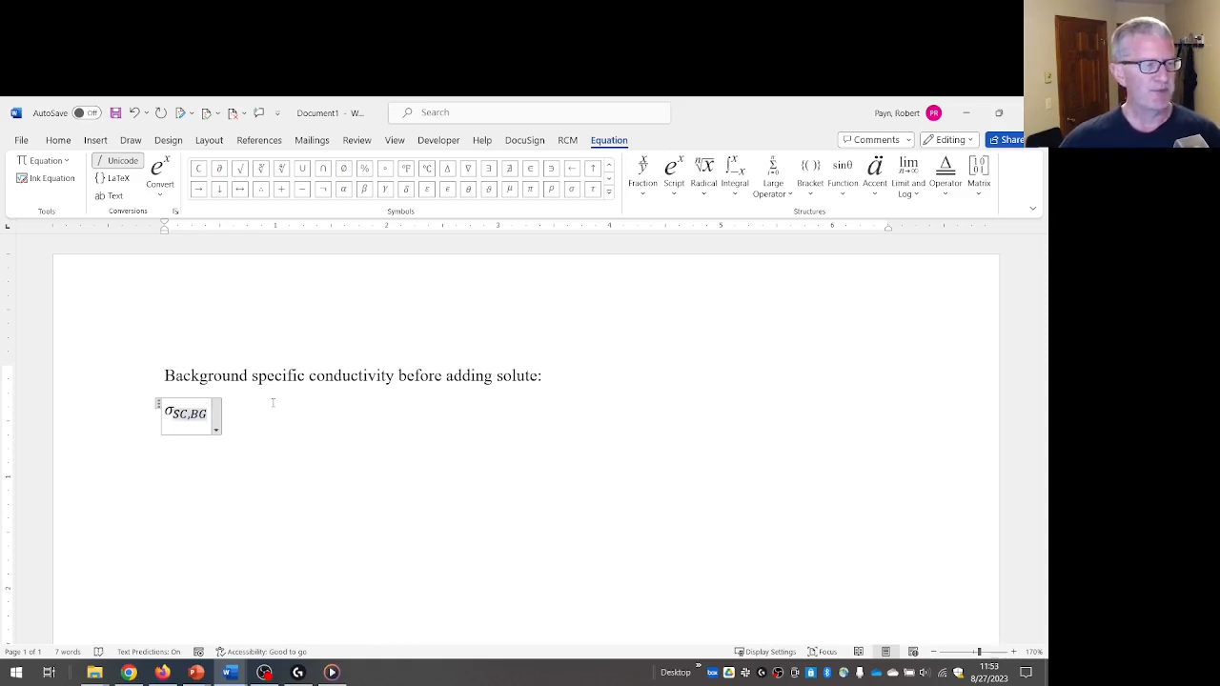
key("Right")
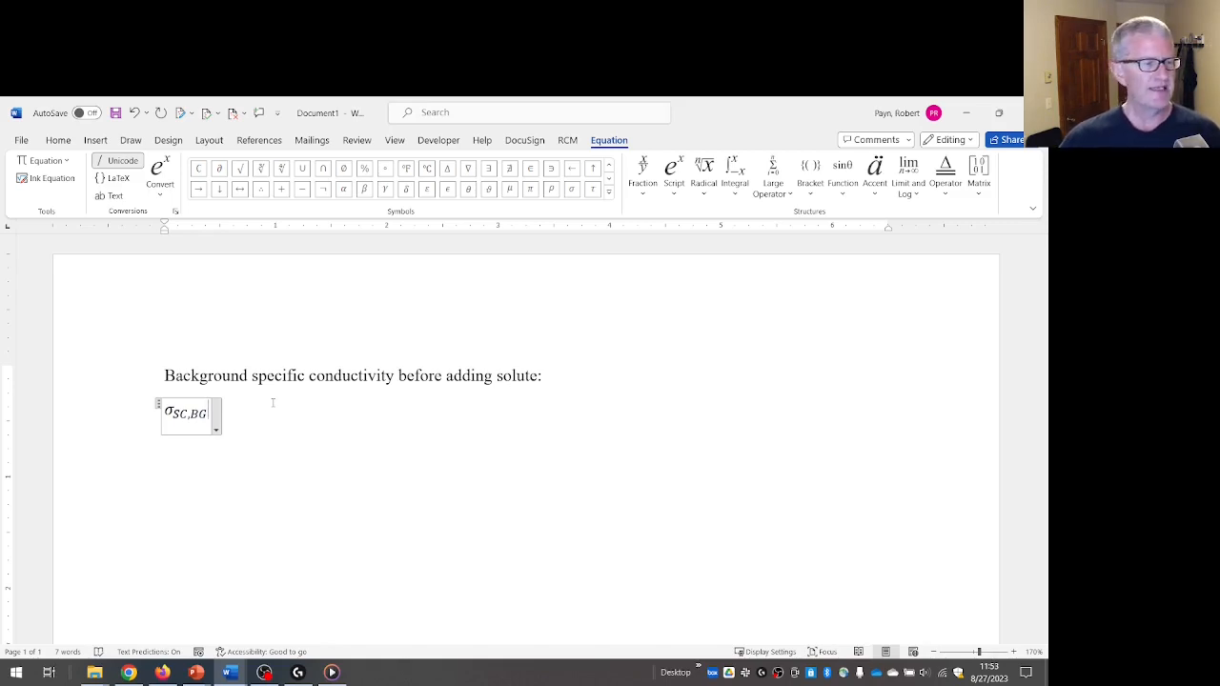
type("= ")
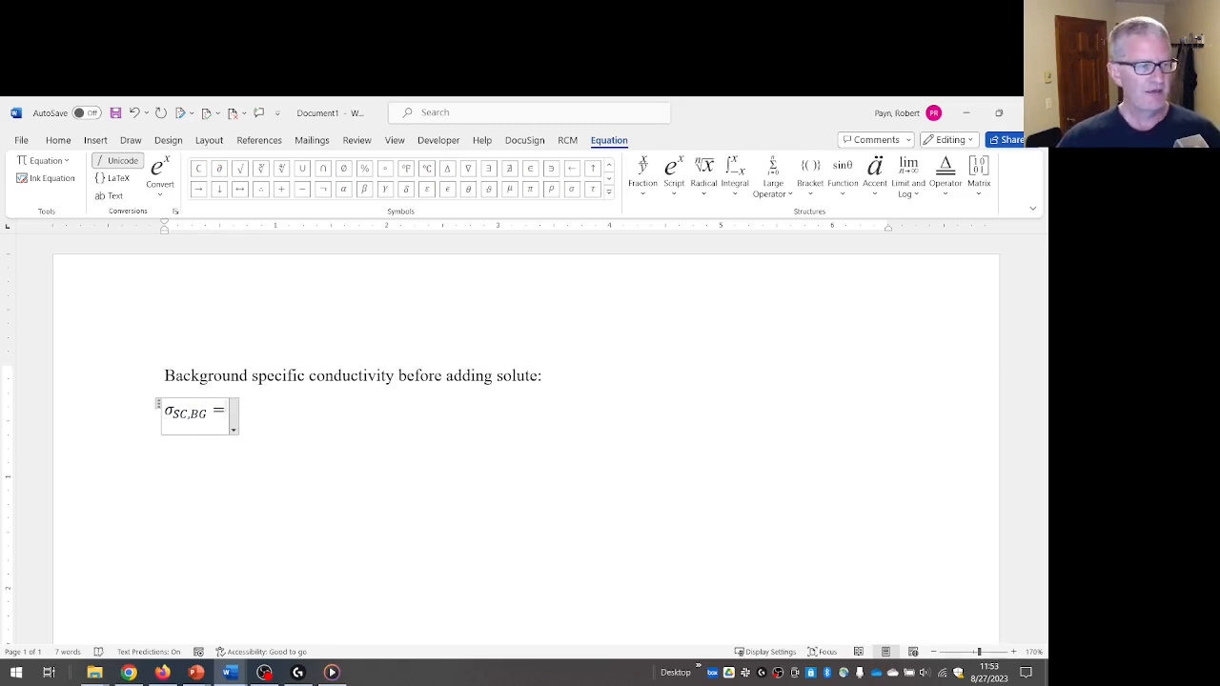
type("350")
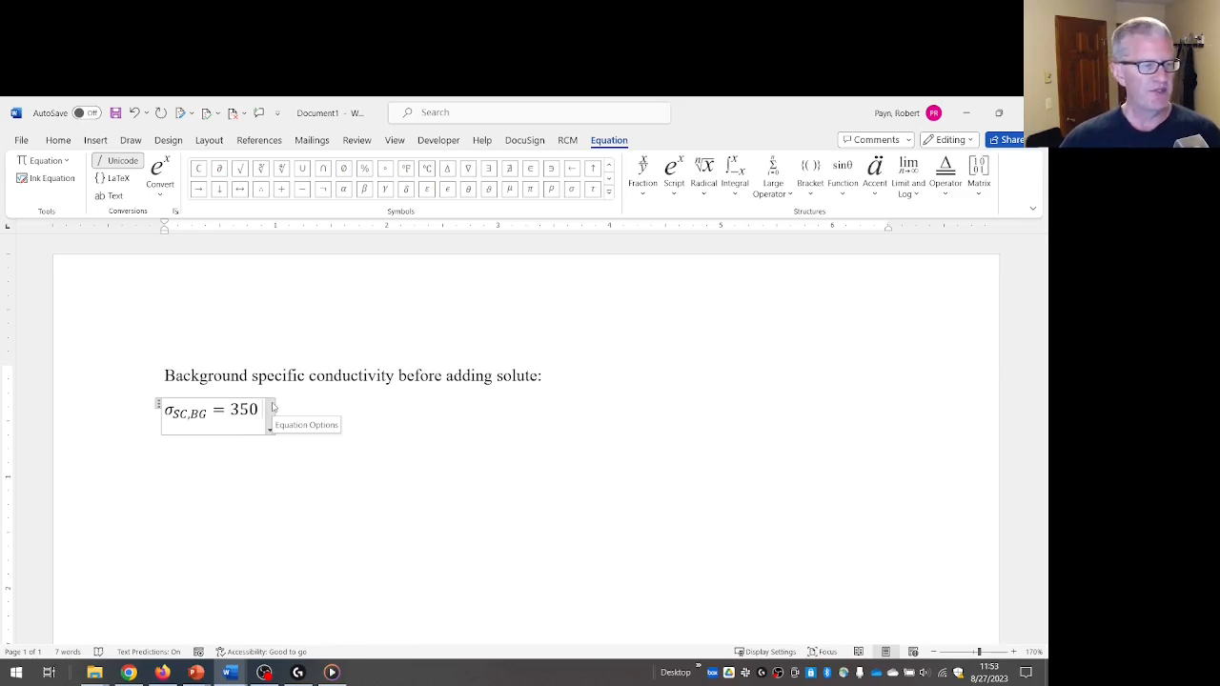
type("\\mu ")
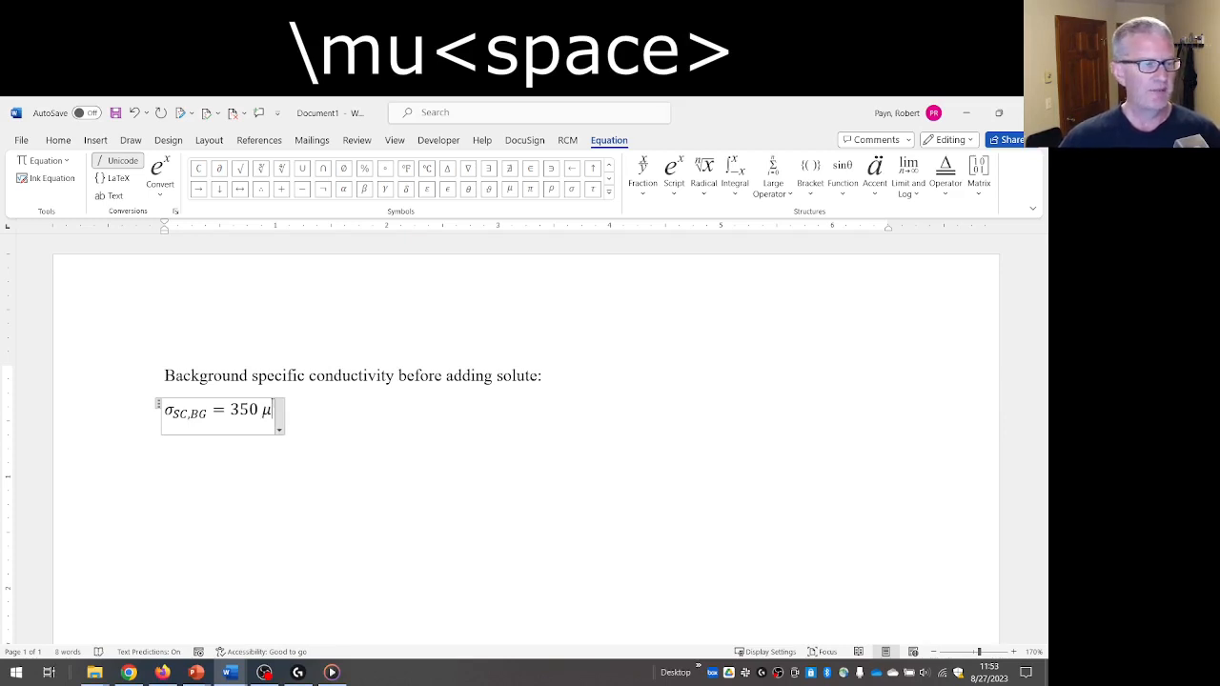
type("S")
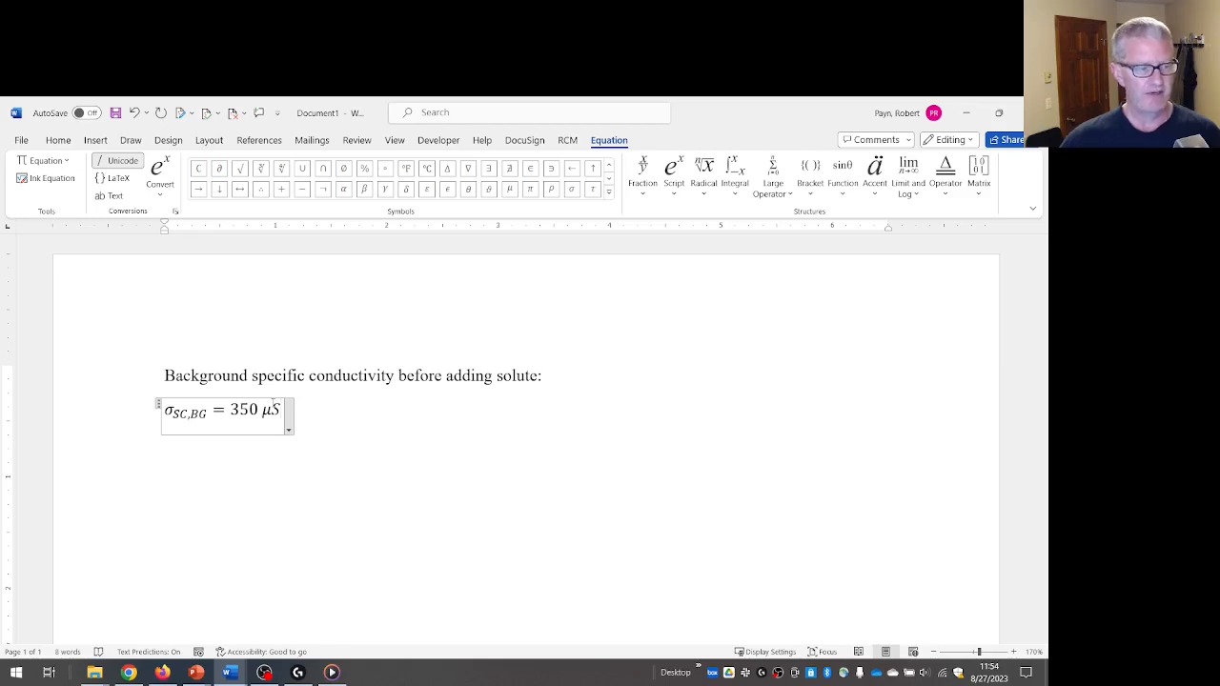
Remove the italics from the μS unit in the conductivity equation, leaving the cursor after it.
key("shift+Left")
key("shift+Left")
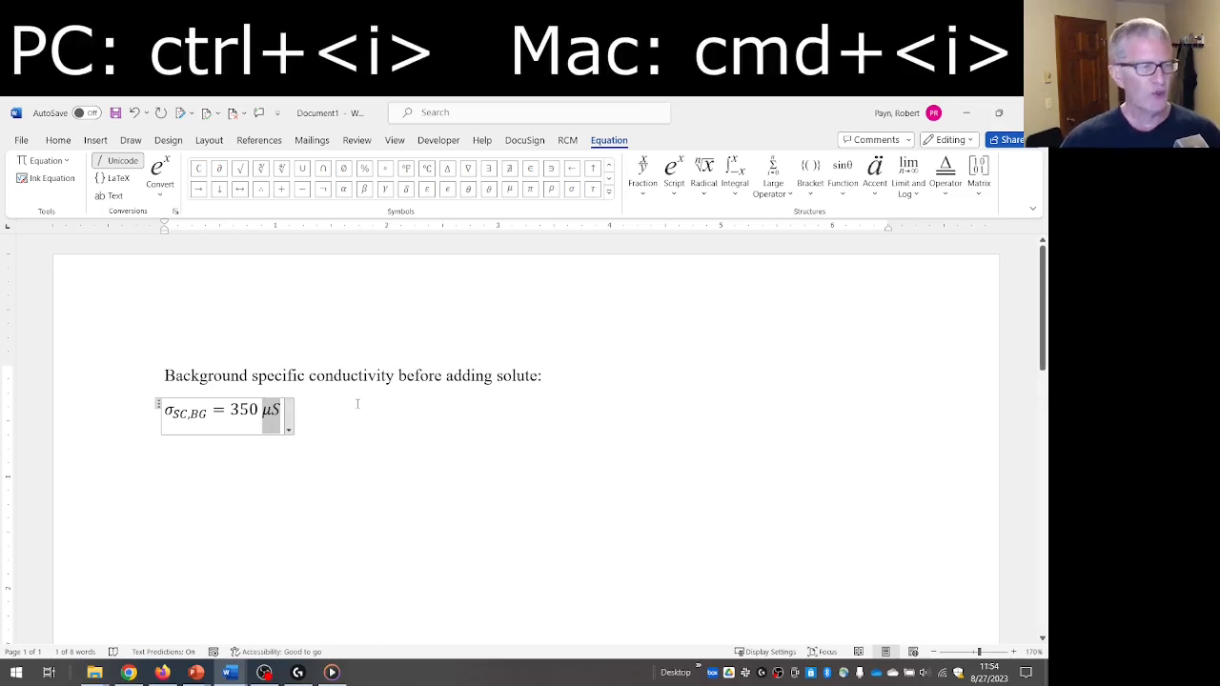
key("ctrl+i")
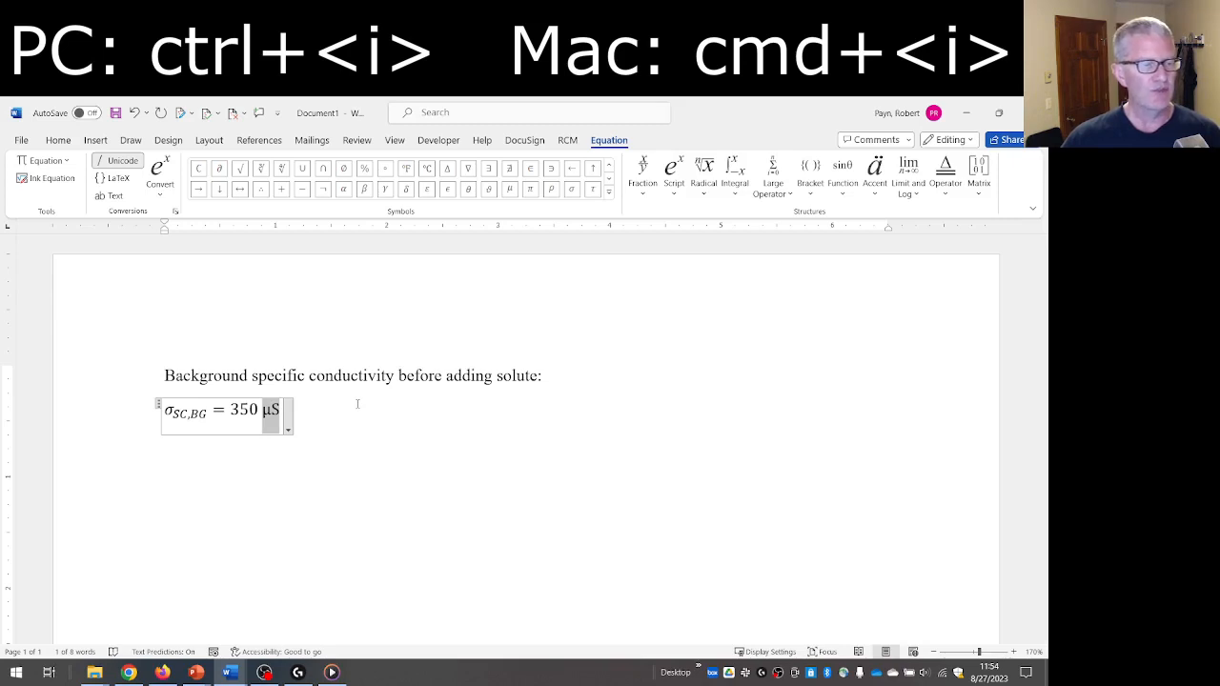
key("ctrl+i")
key("ctrl+i")
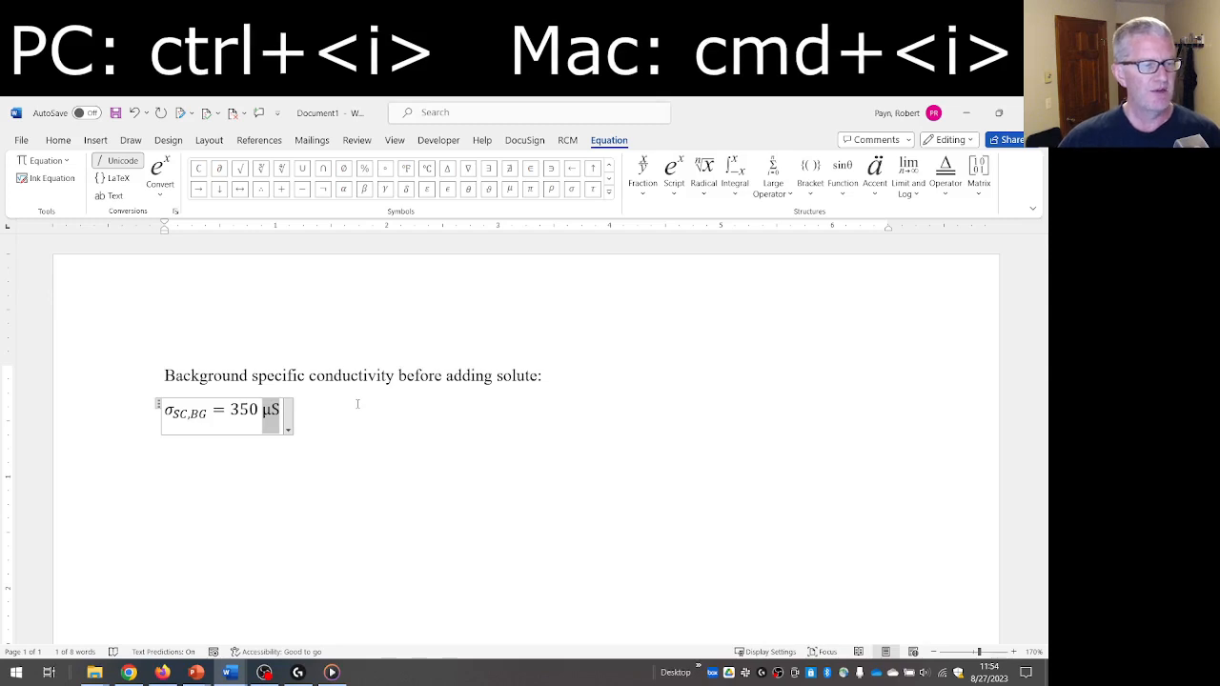
key("Right")
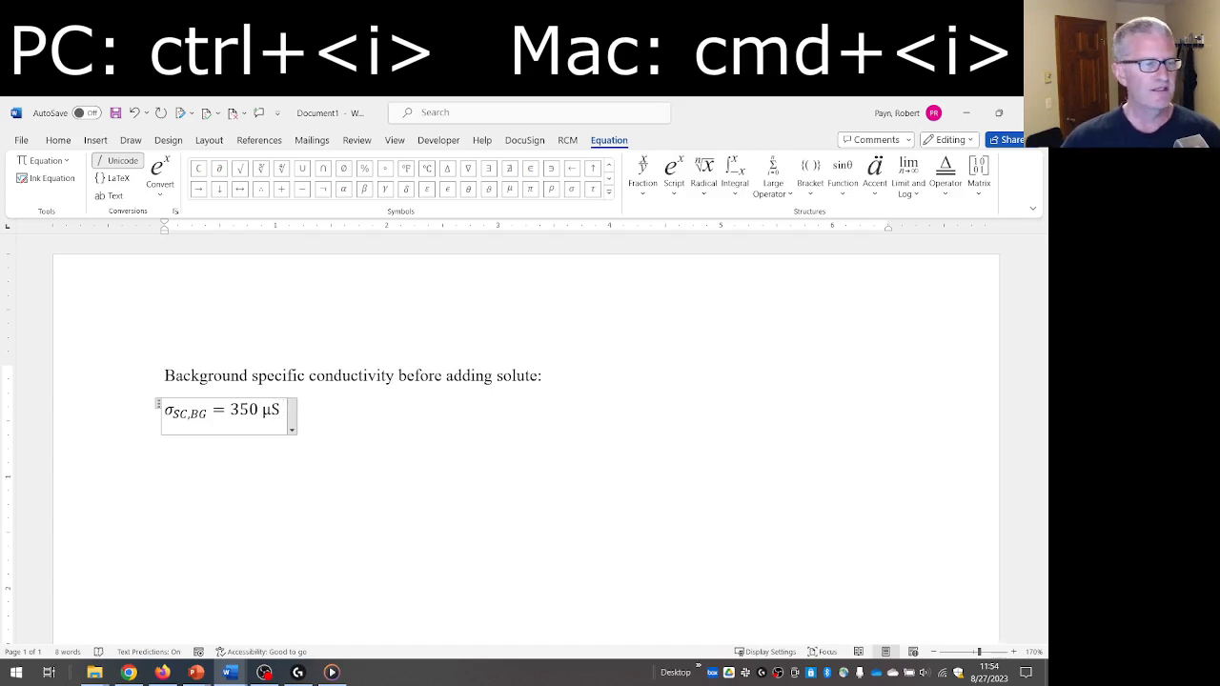
Complete the conductivity unit with cm and the superscript −1, and move out of the equation.
type("cm")
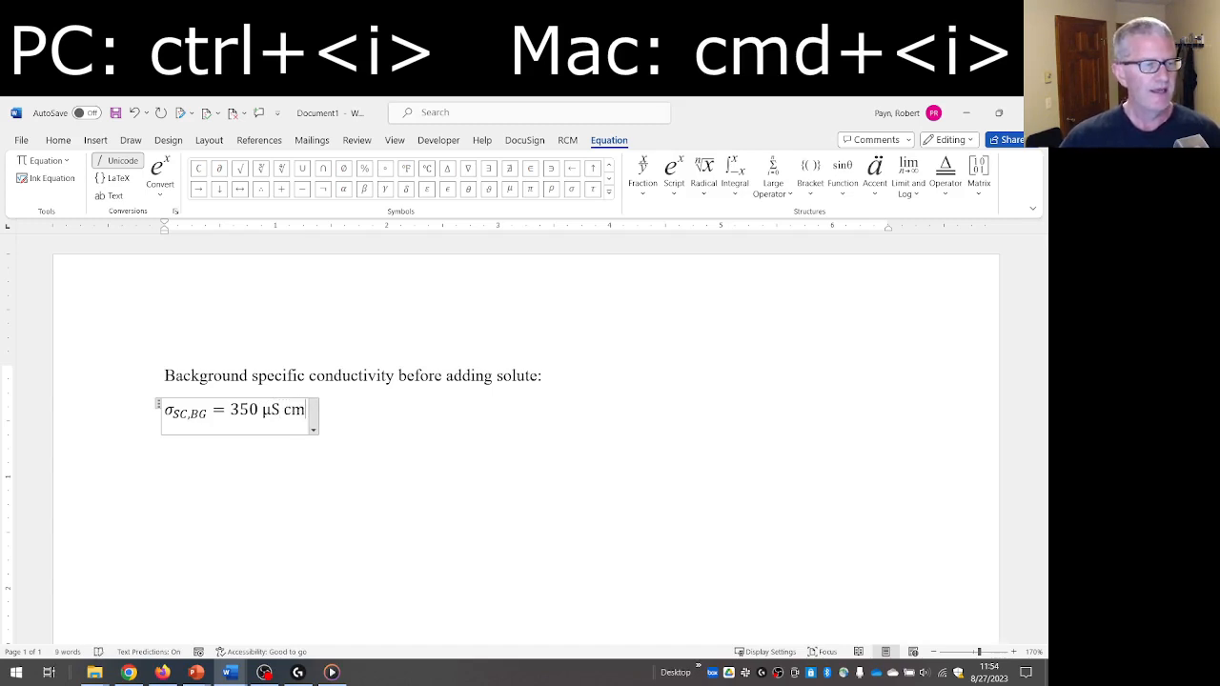
key("Right")
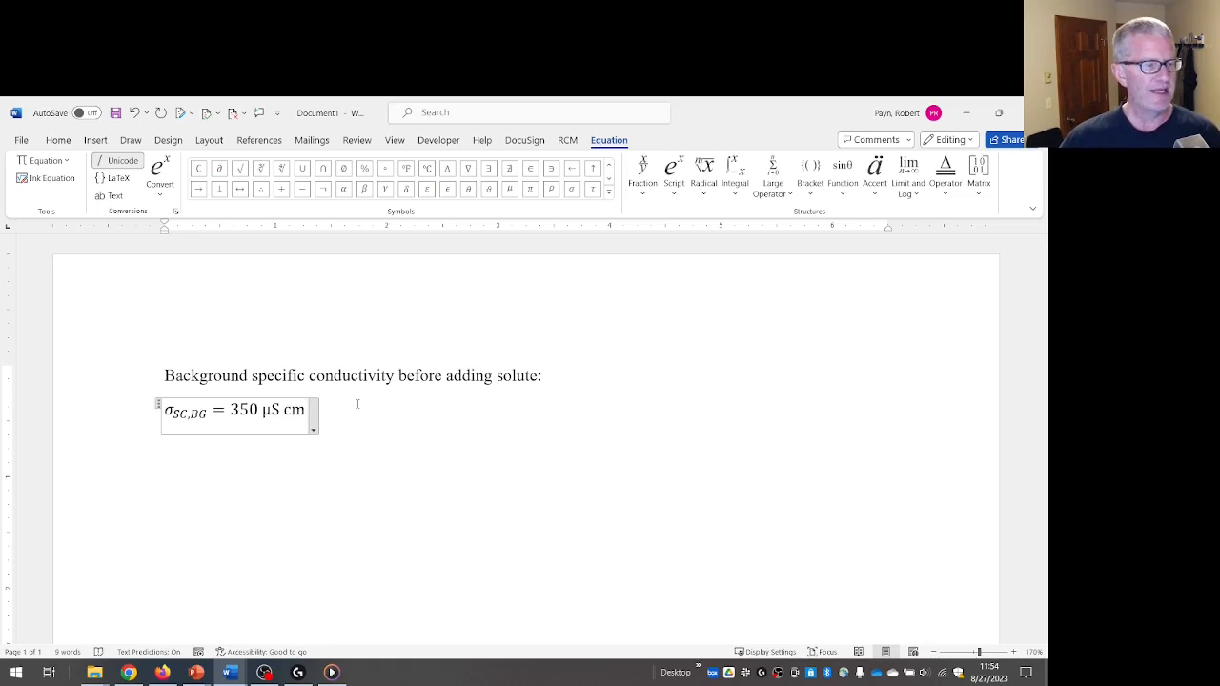
type("^")
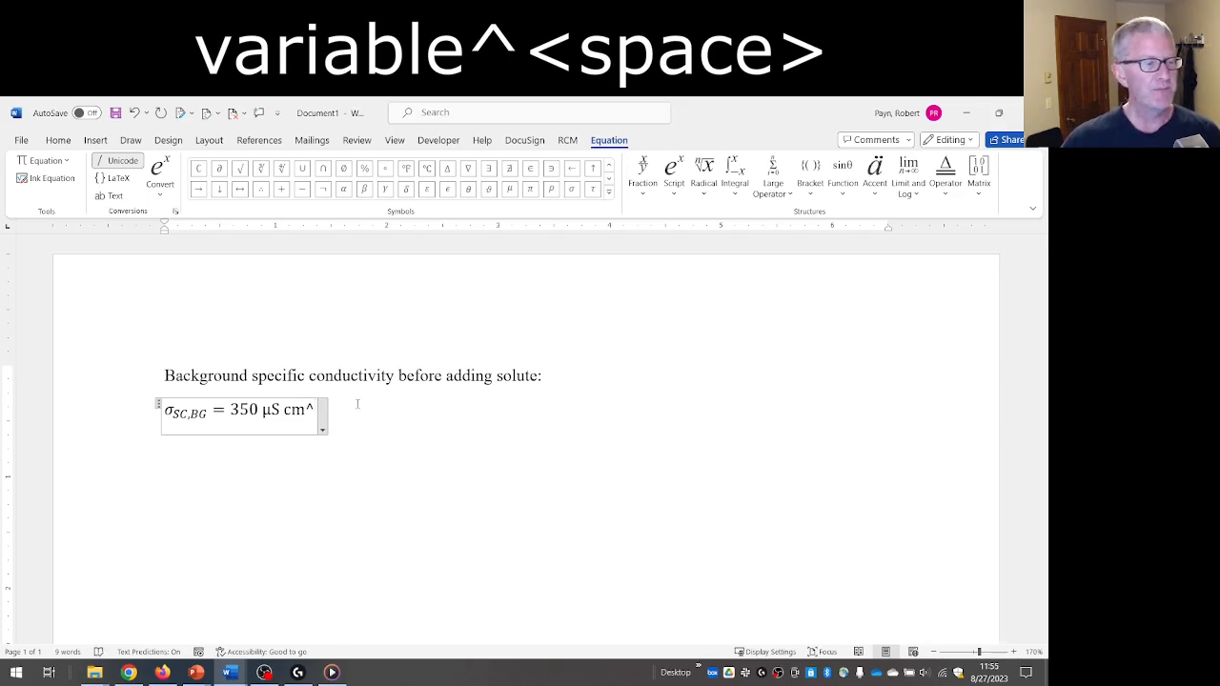
key("space")
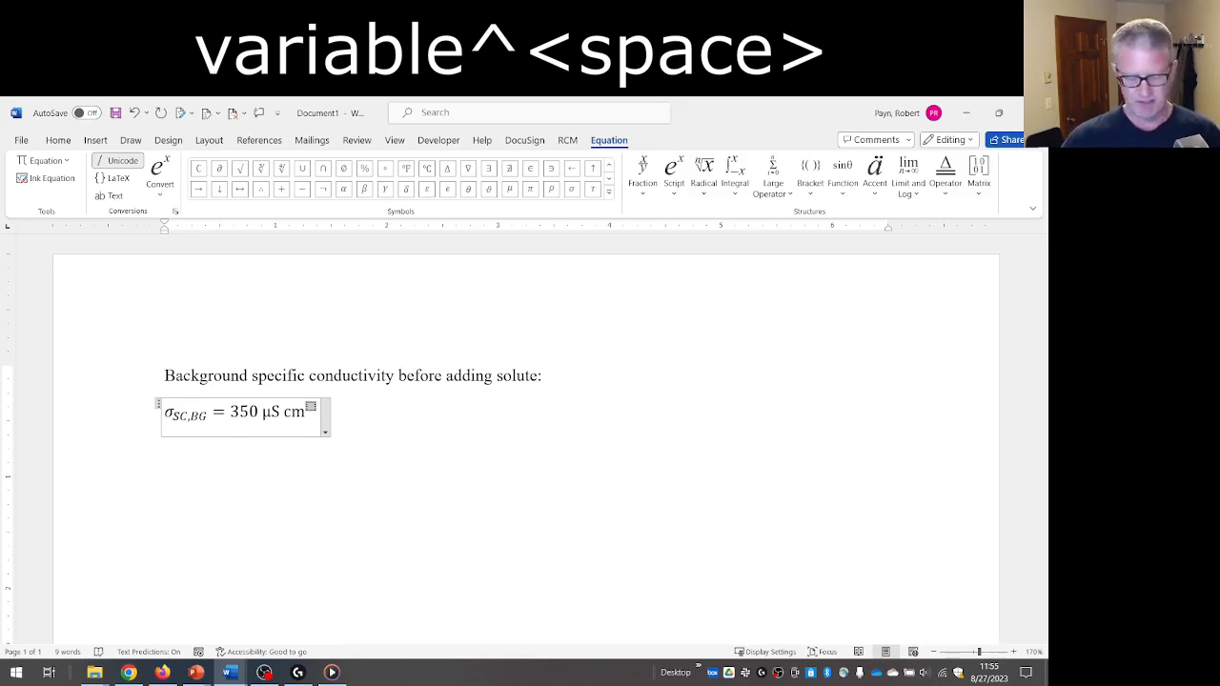
type("-")
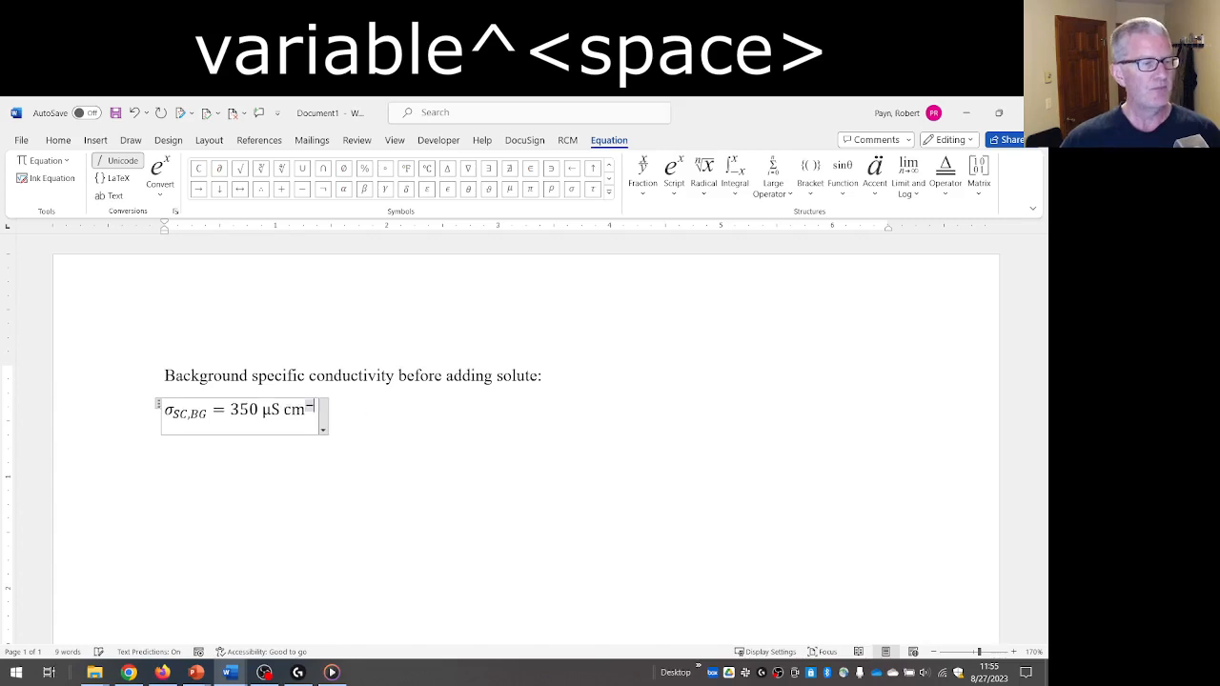
type("1")
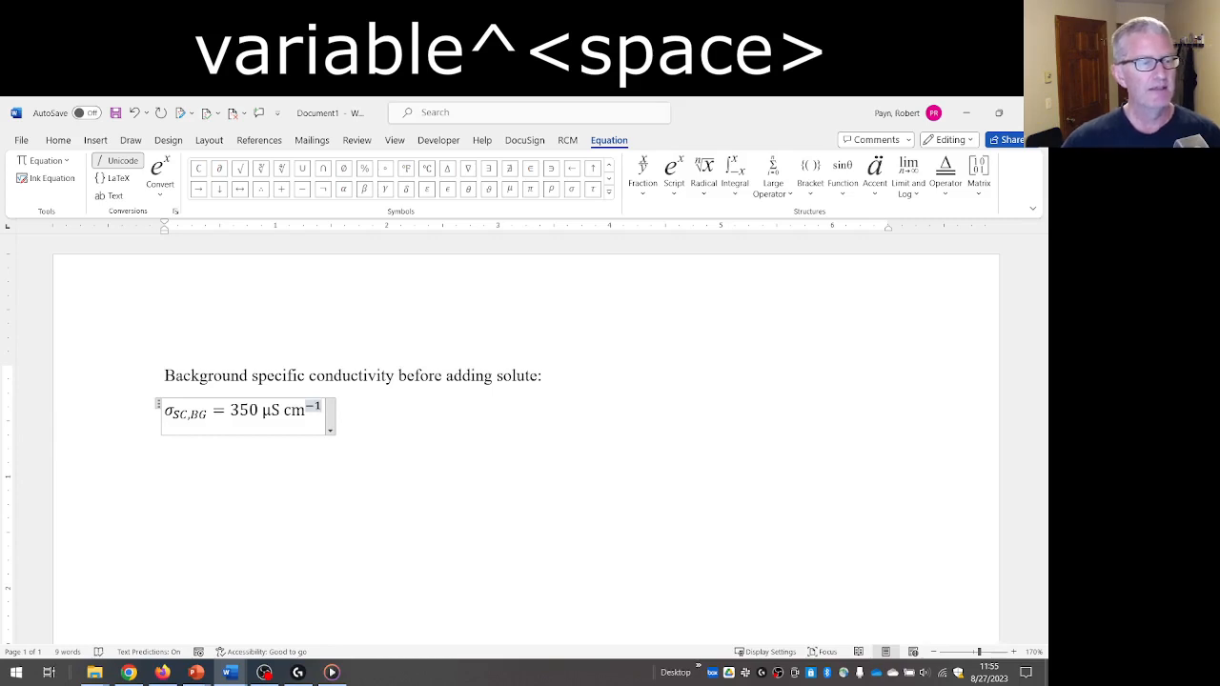
key("Right")
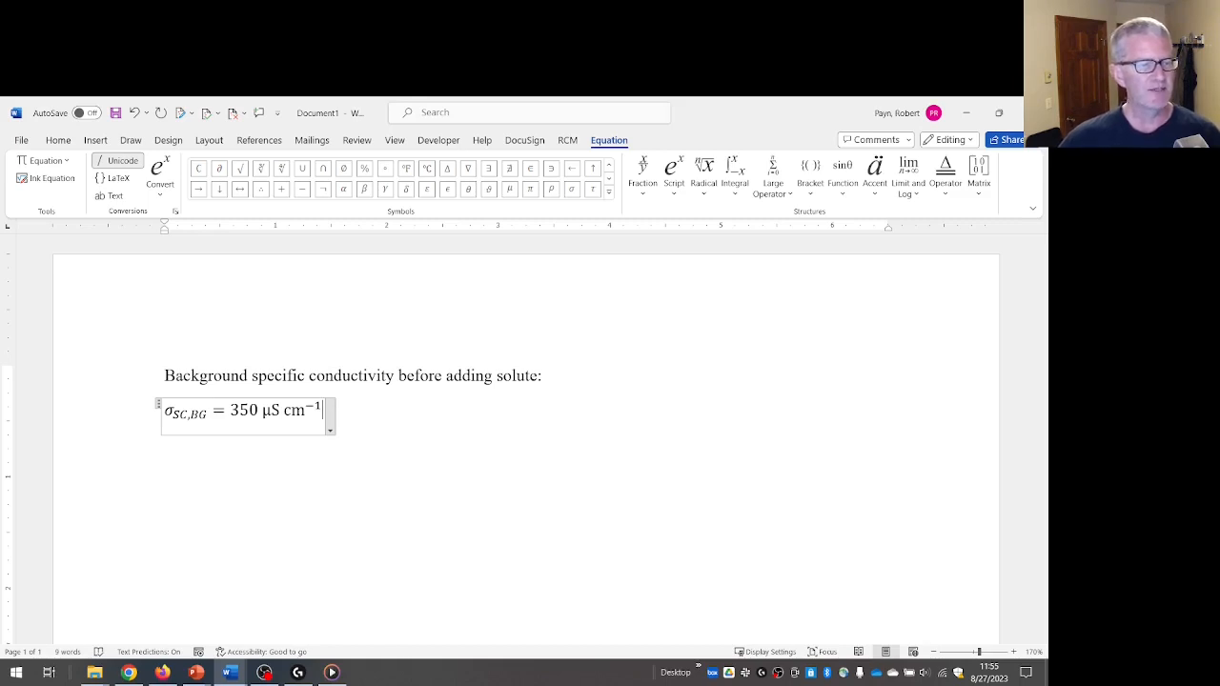
key("Right")
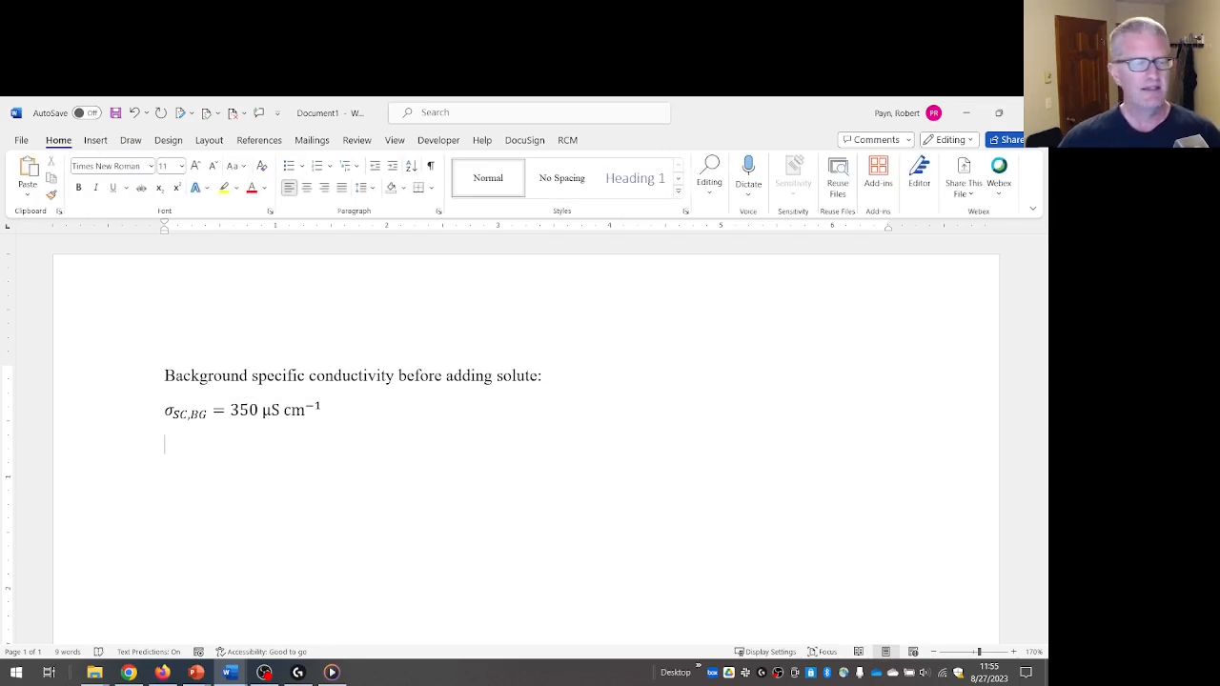
Add the label "Mass of solute added:" on the line below the conductivity equation.
key("Return")
type("M")
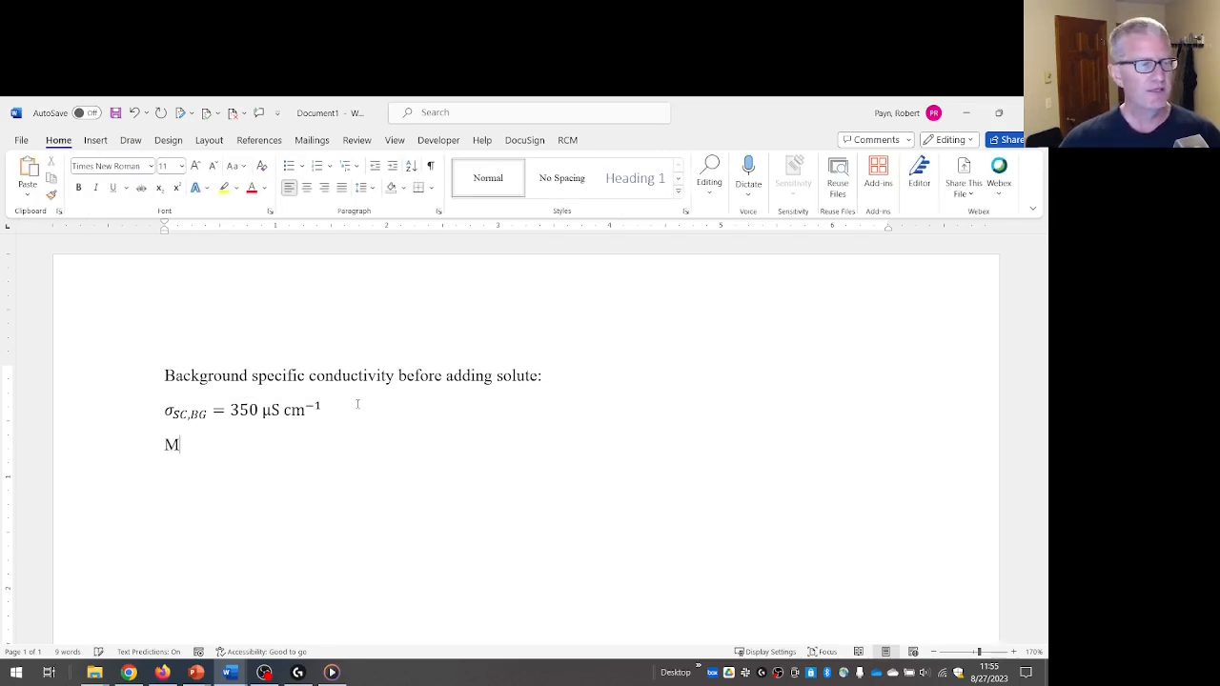
type("ass of solute")
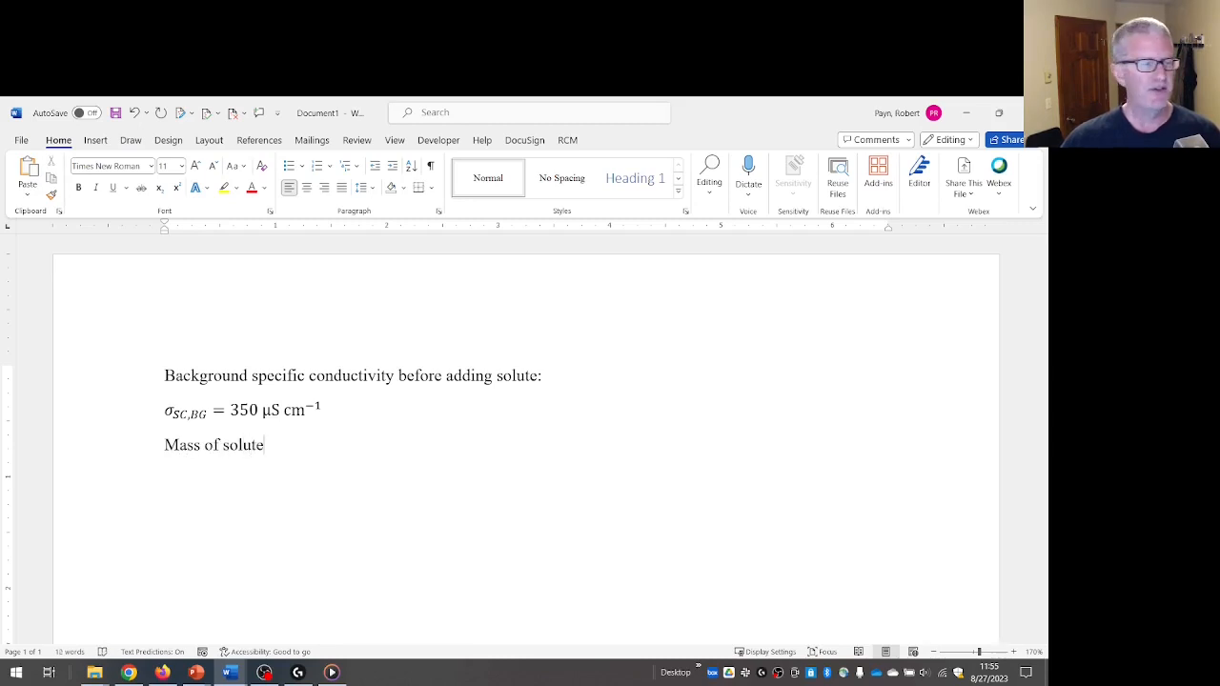
type(" added:")
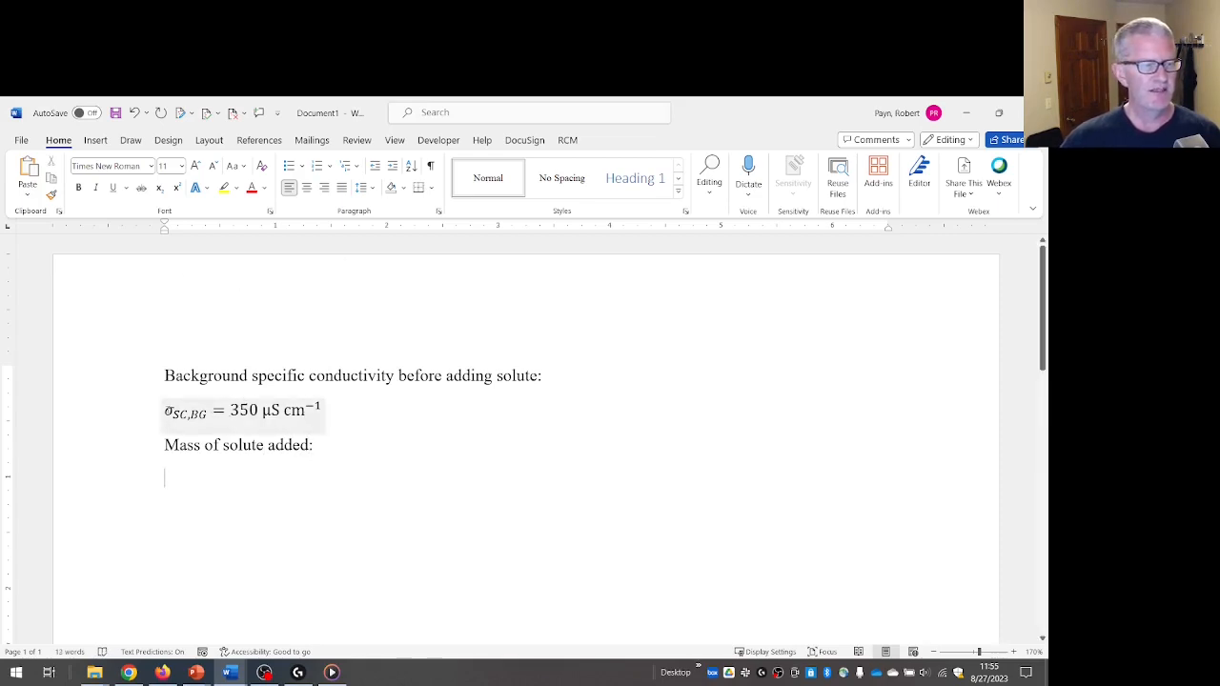
Copy the whole conductivity equation and paste it on the line below the "Mass of solute added:" label.
left_click_drag(168, 409, 321, 411)
key("ctrl+c")
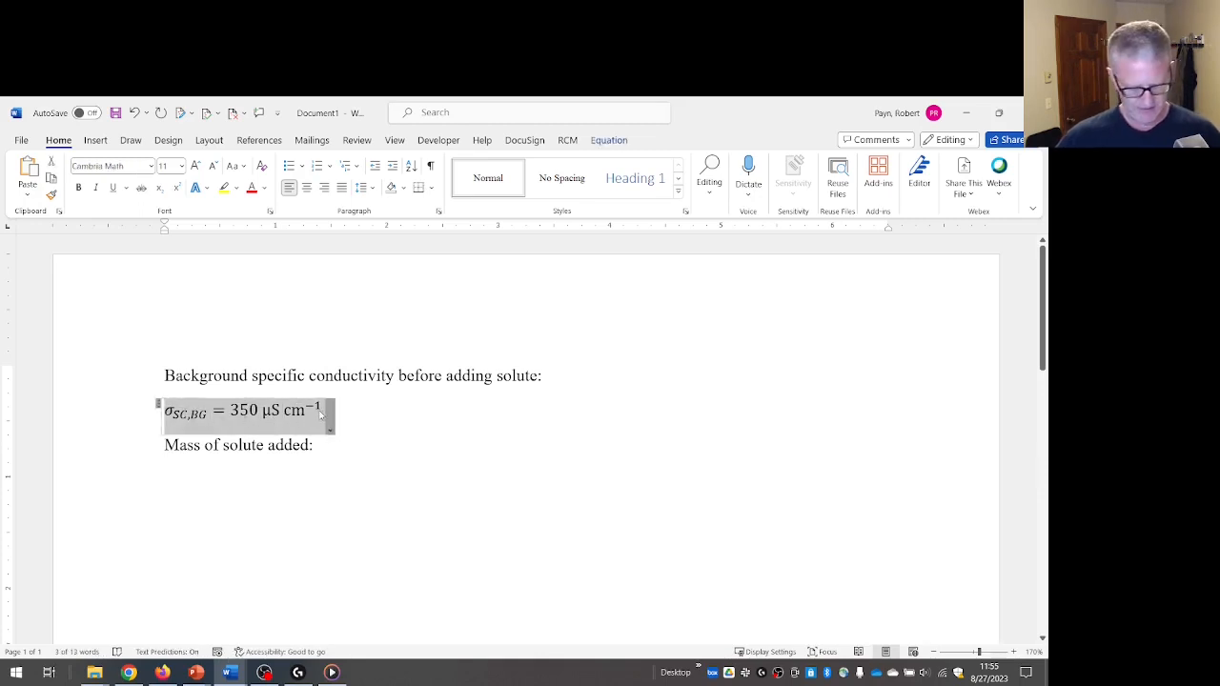
left_click(267, 474)
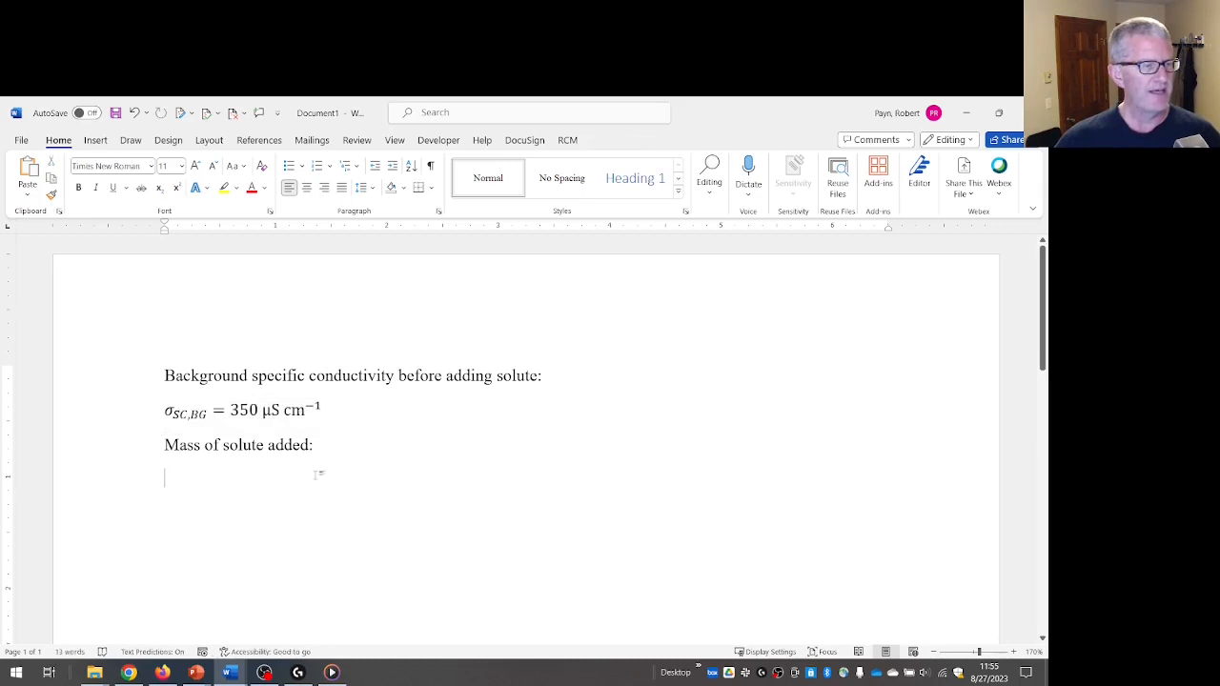
key("ctrl+v")
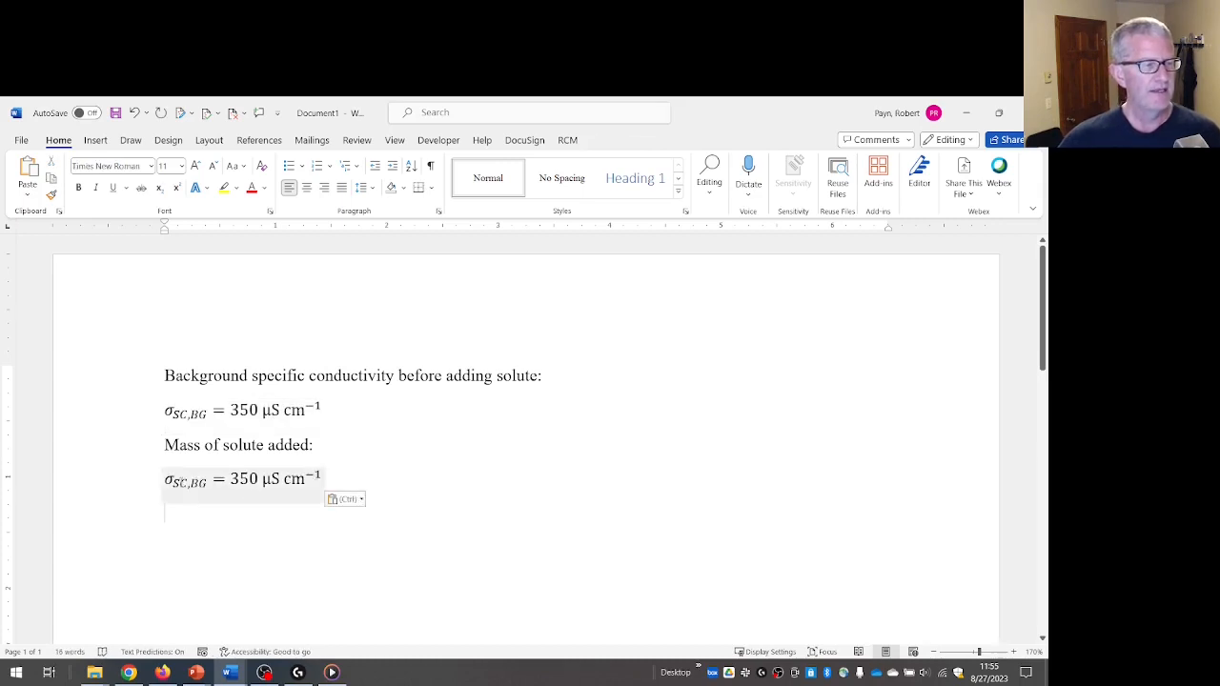
Change the variable in the pasted equation to m with the subscript NaCl.
left_click(172, 480)
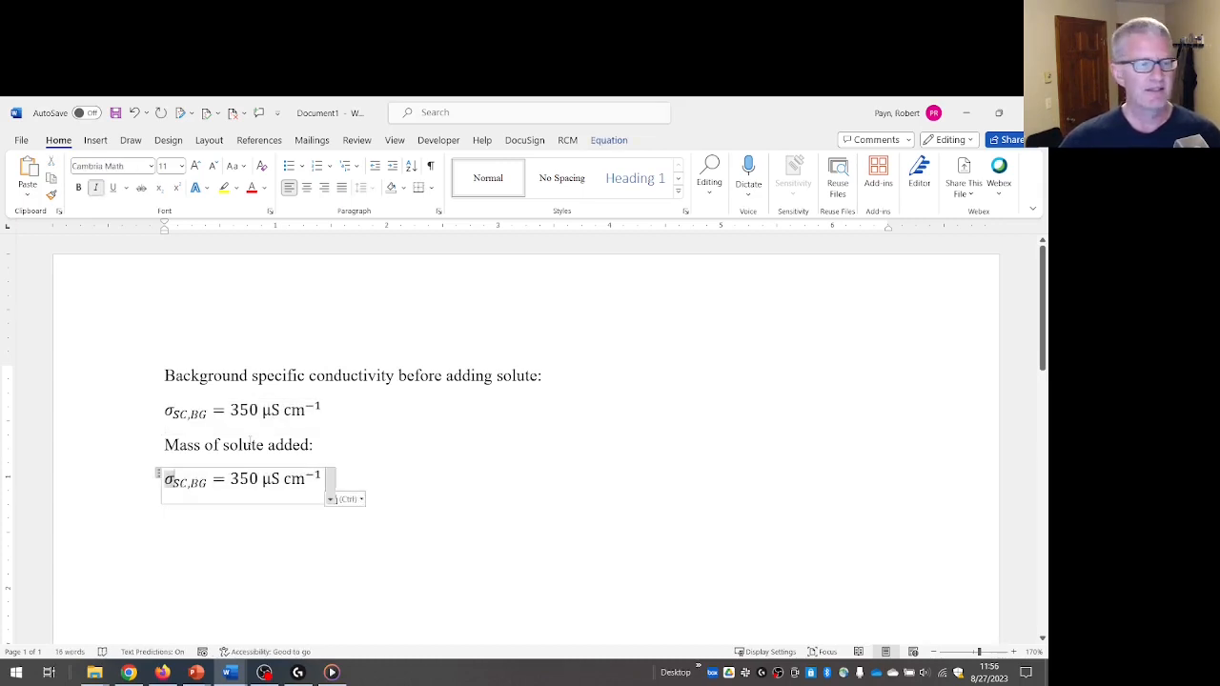
key("shift+Right")
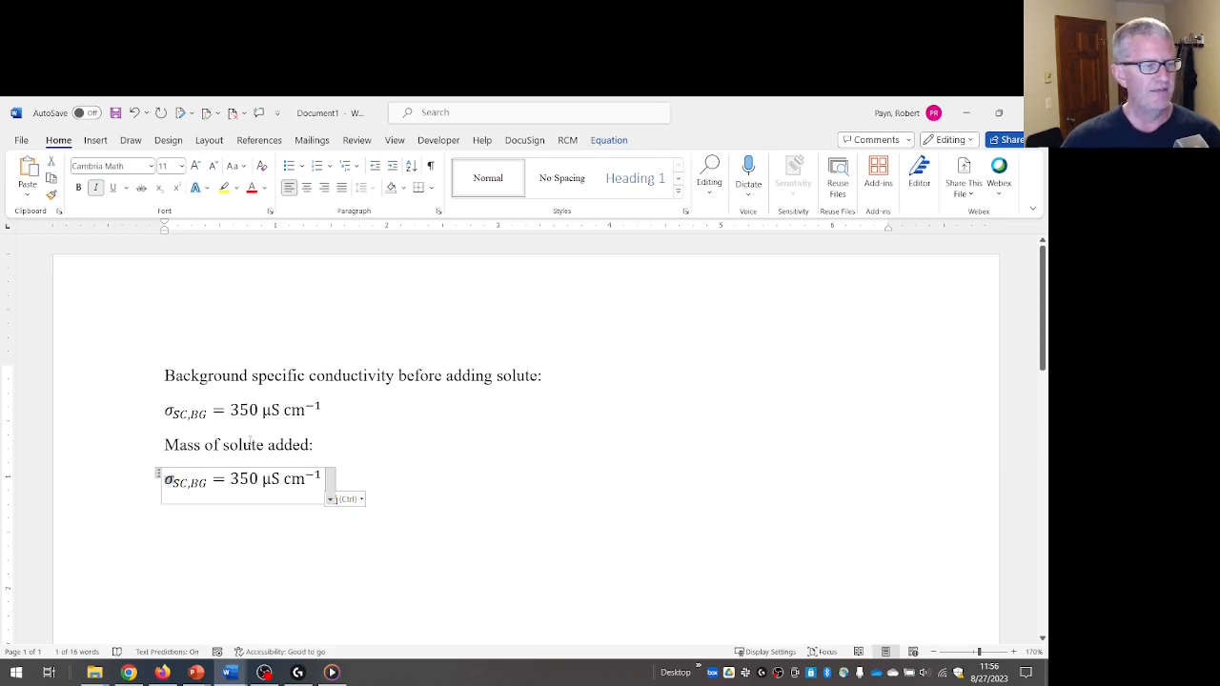
type("m")
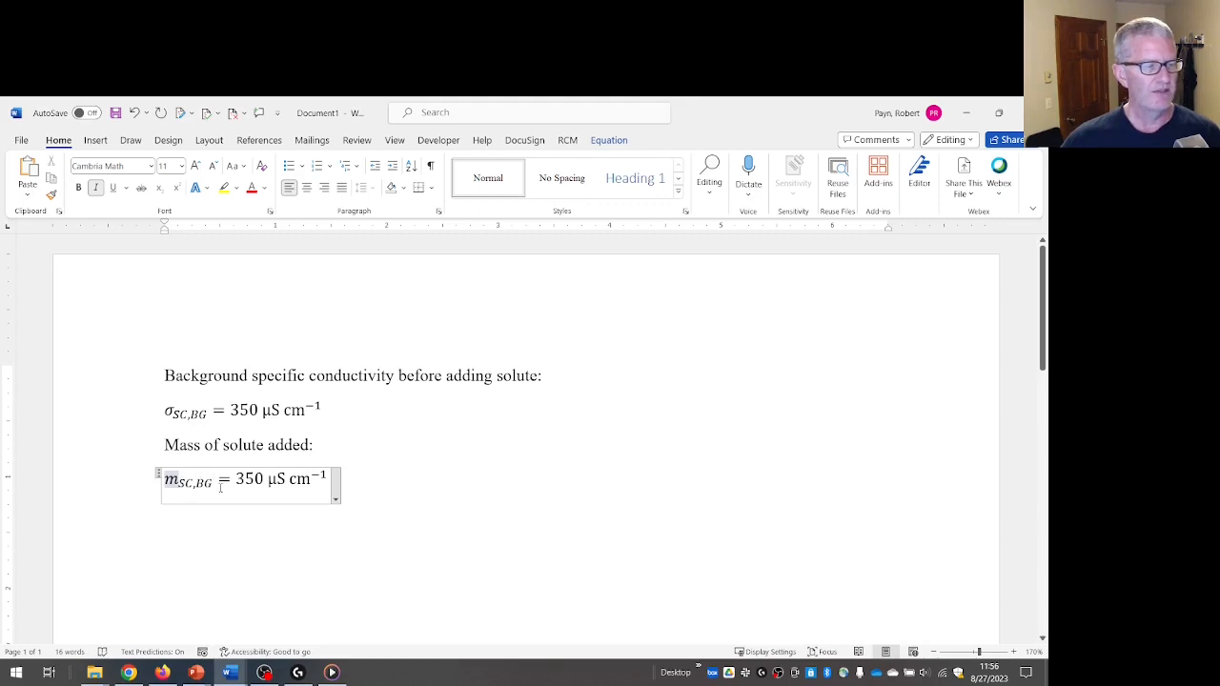
left_click_drag(178, 480, 220, 487)
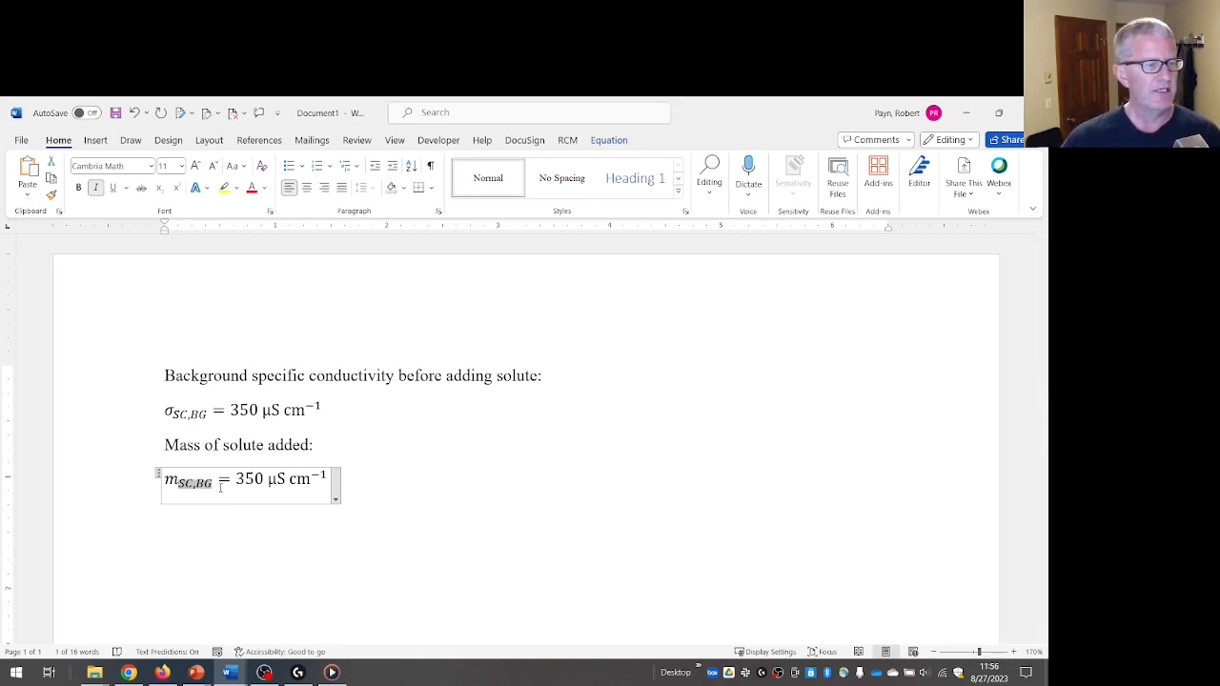
type("NaCl")
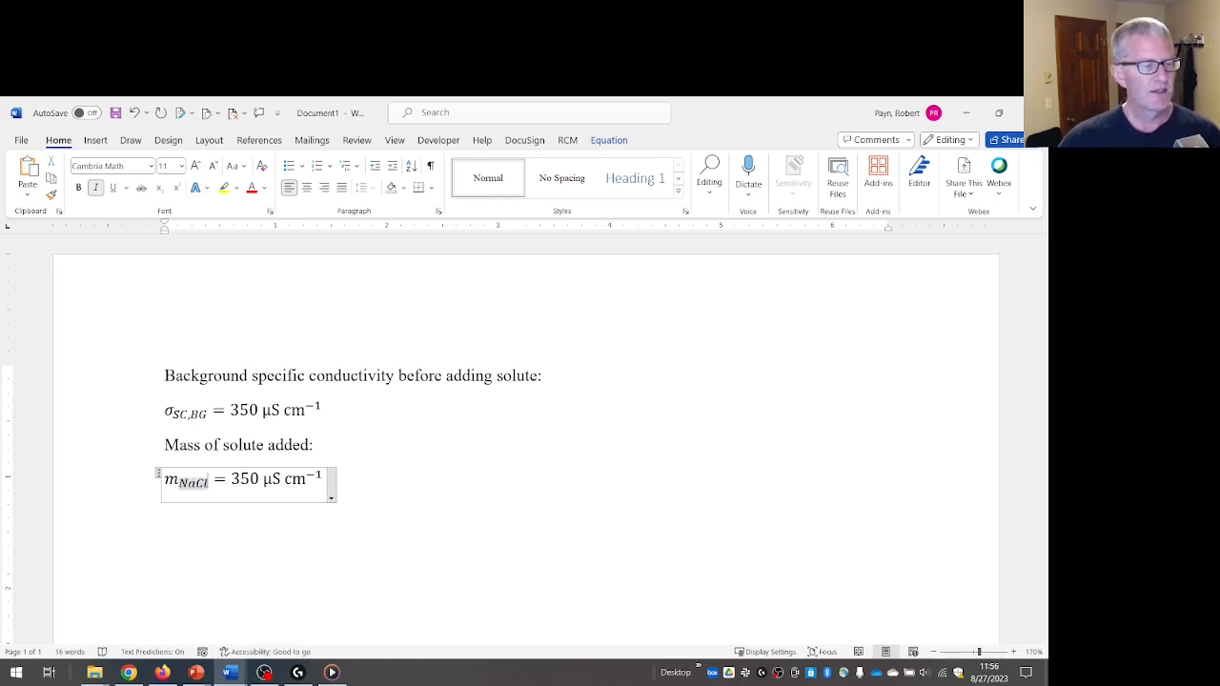
Replace the number in the solute mass equation with 1000.
key("Right")
key("Right")
key("Right")
key("Left")
key("shift+Right")
key("shift+Right")
key("shift+Right")
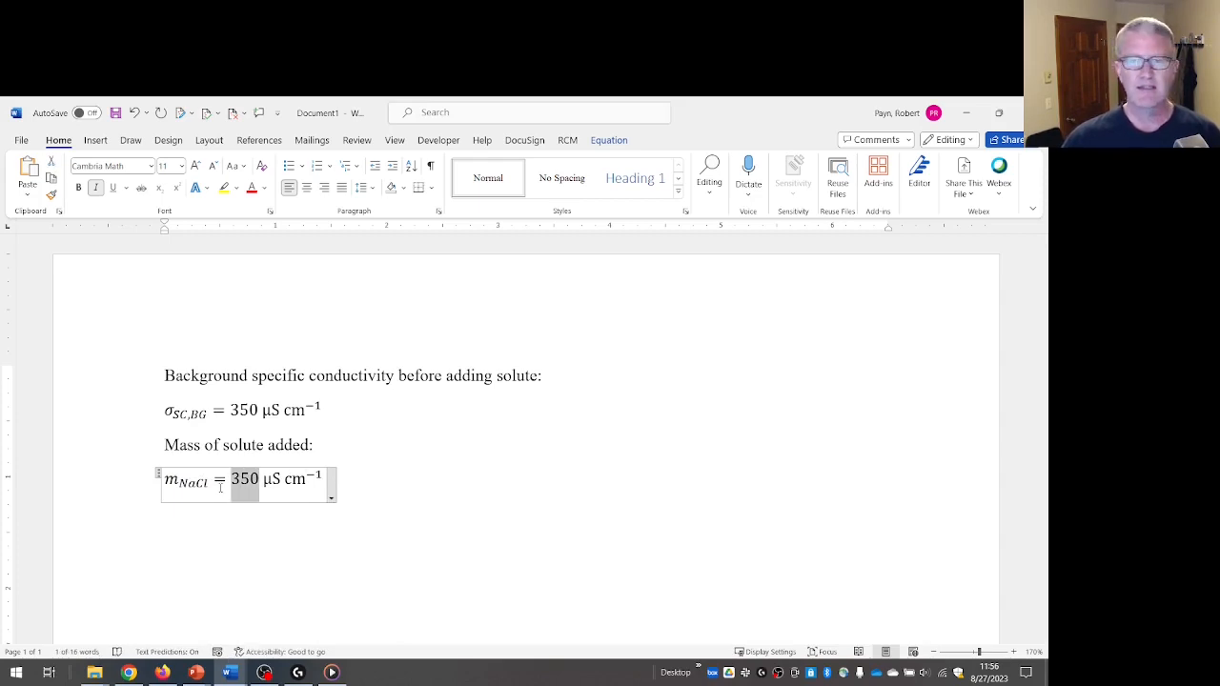
type("1000")
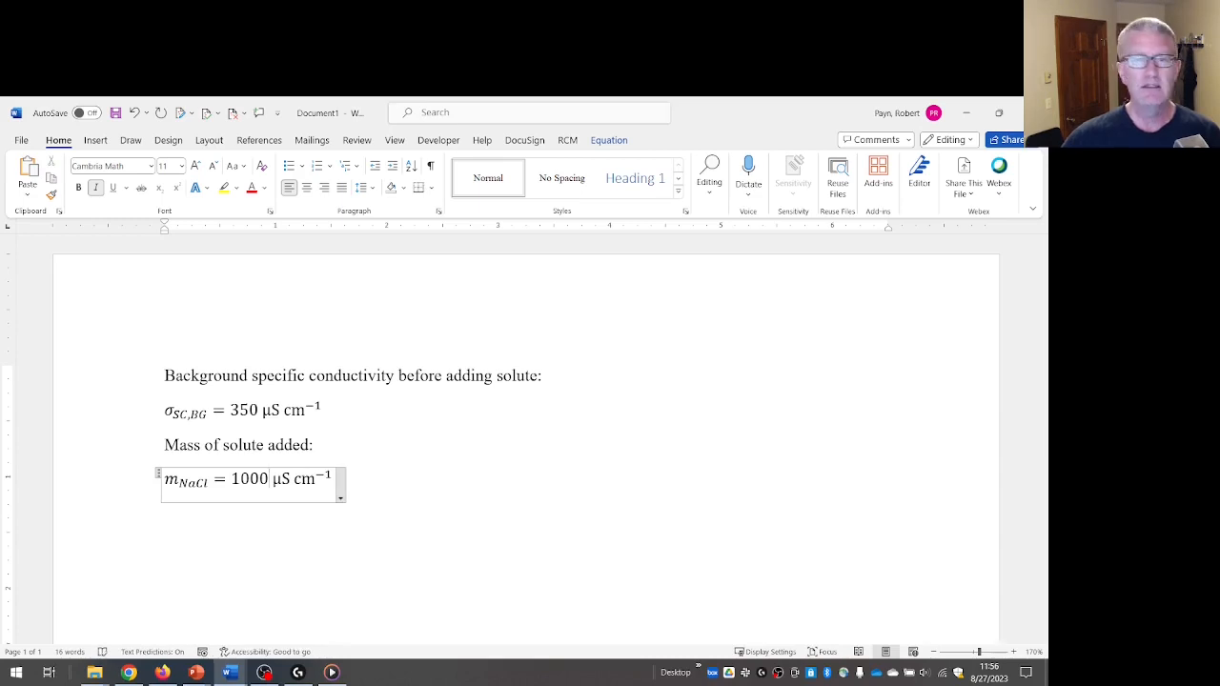
Replace the whole unit in the solute mass equation with upright mg and leave the equation for a new line.
key("shift+Right")
key("shift+Right")
key("shift+Right")
key("shift+Right")
key("shift+Right")
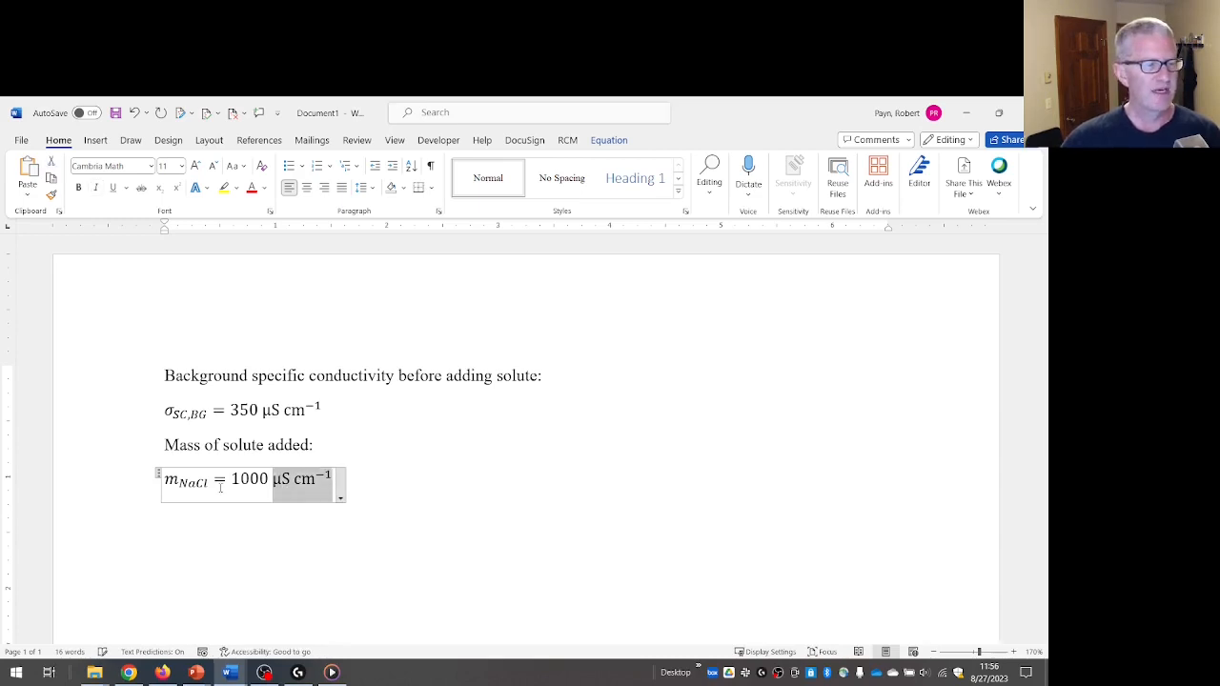
type("mg")
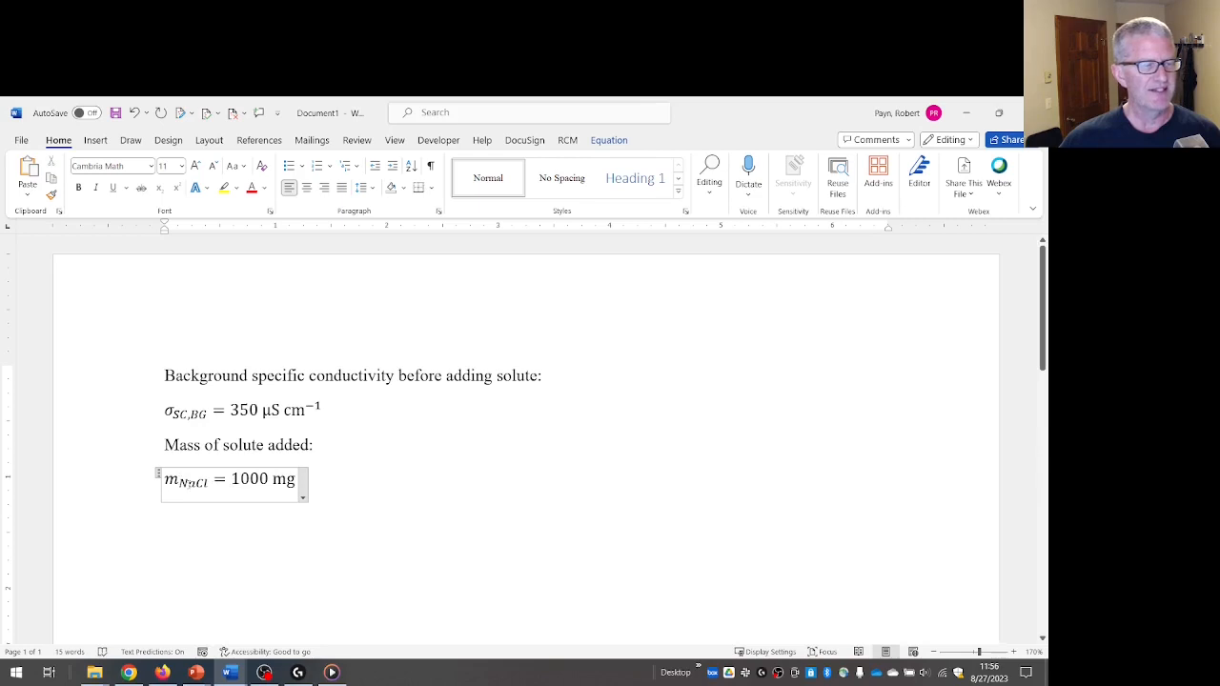
left_click(323, 484)
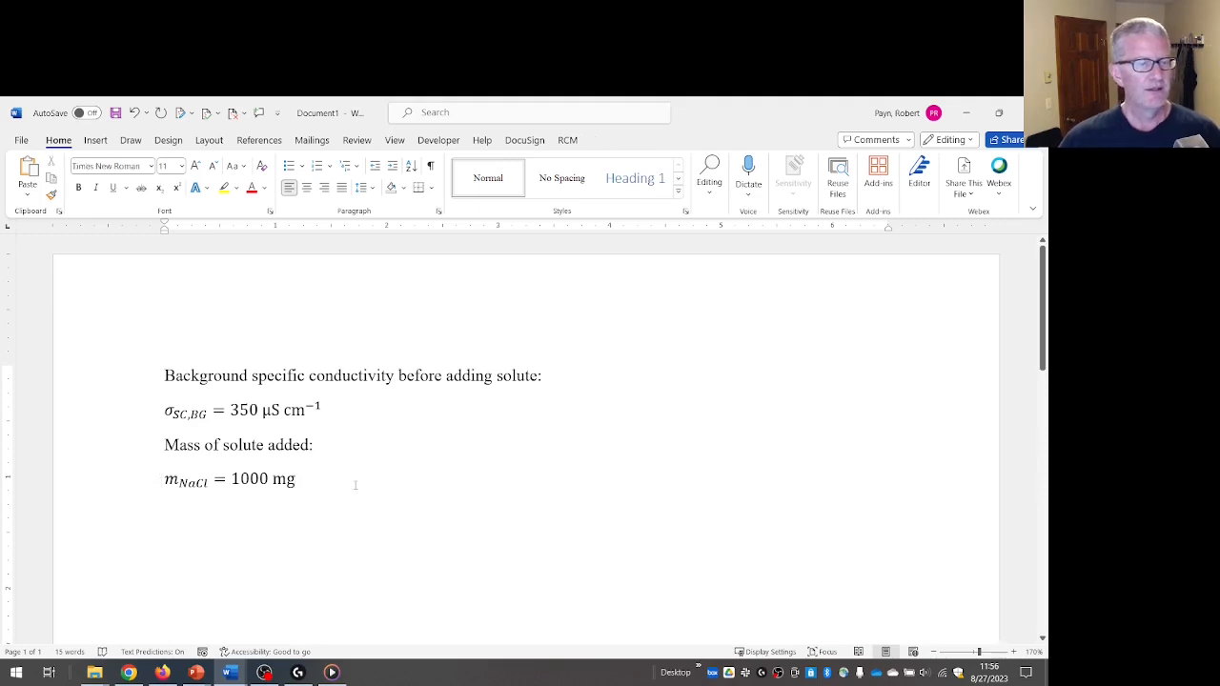
key("Return")
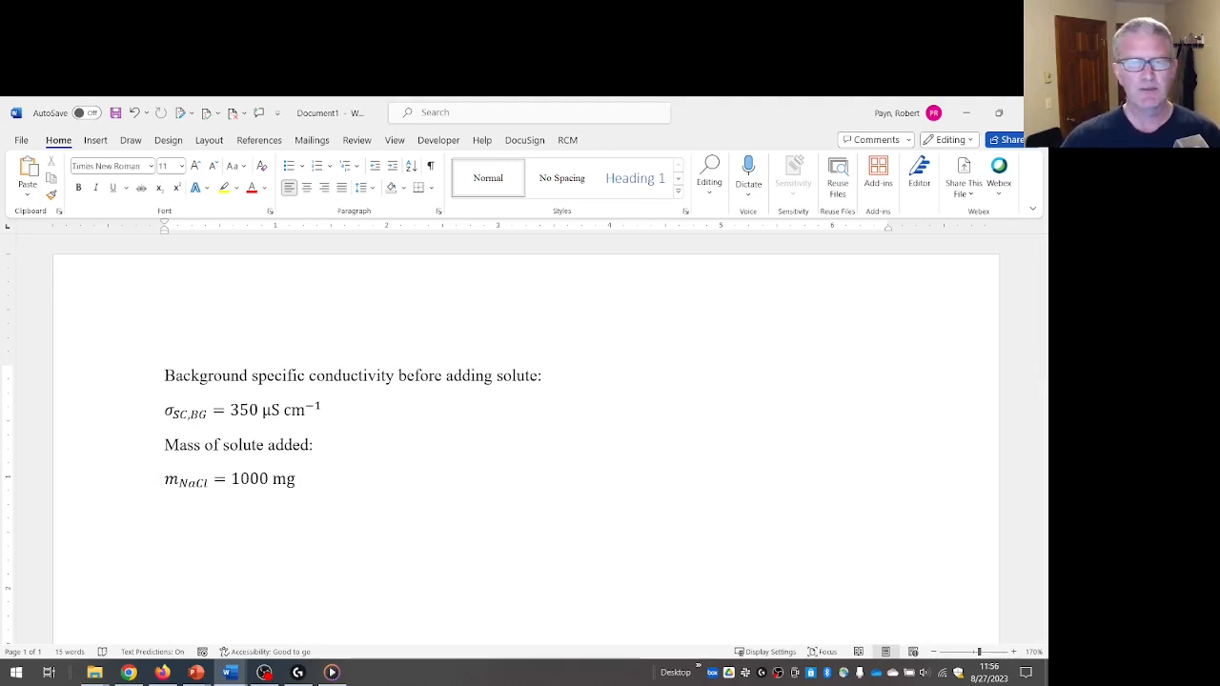
Write the label "Specific conductivity after adding the solute:" below the solute mass equation and start a new line.
type("Specific")
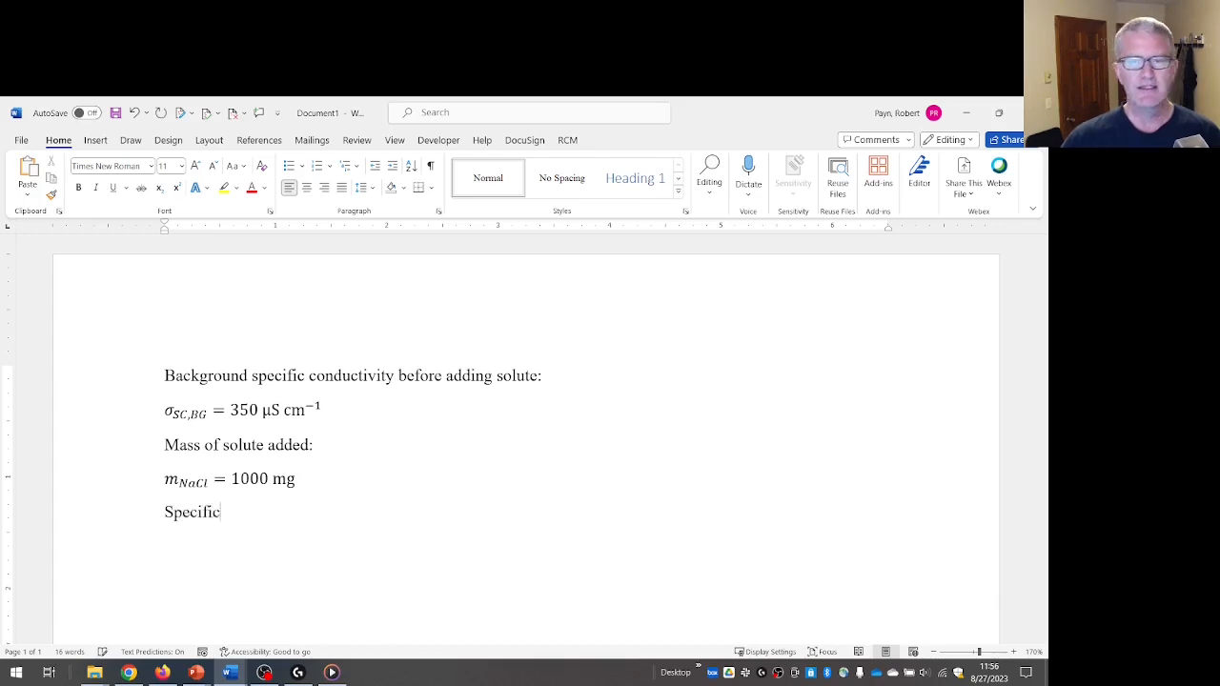
type(" conductivity a")
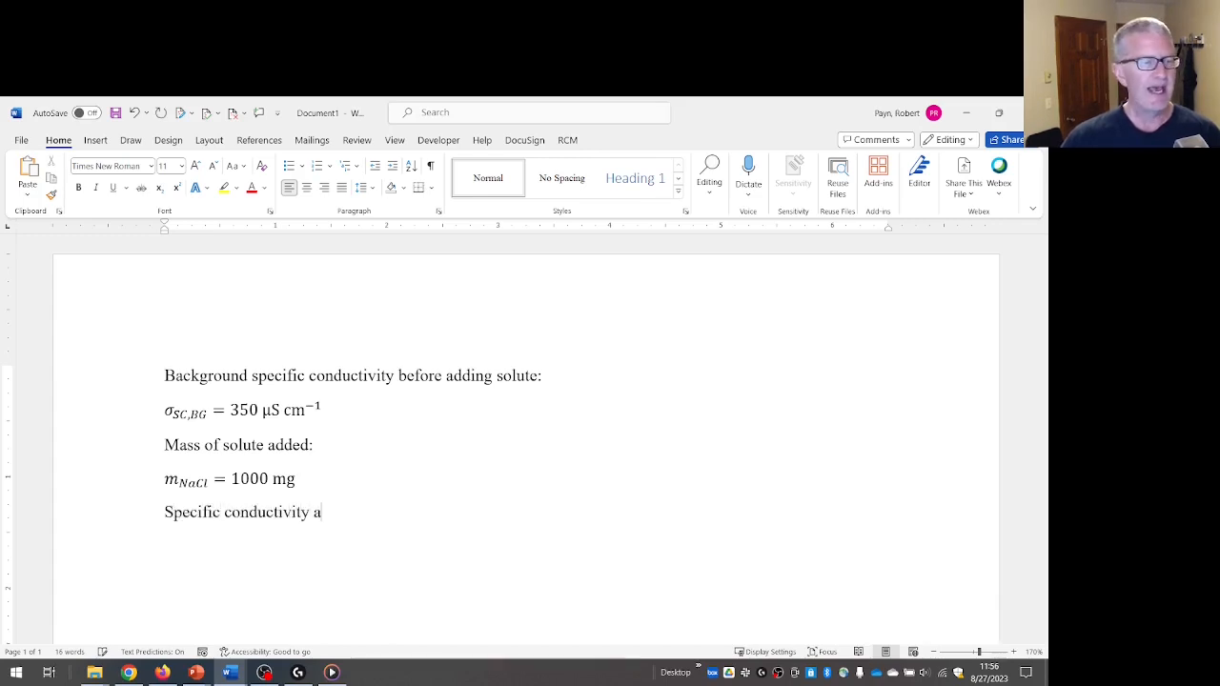
type("fter adding th")
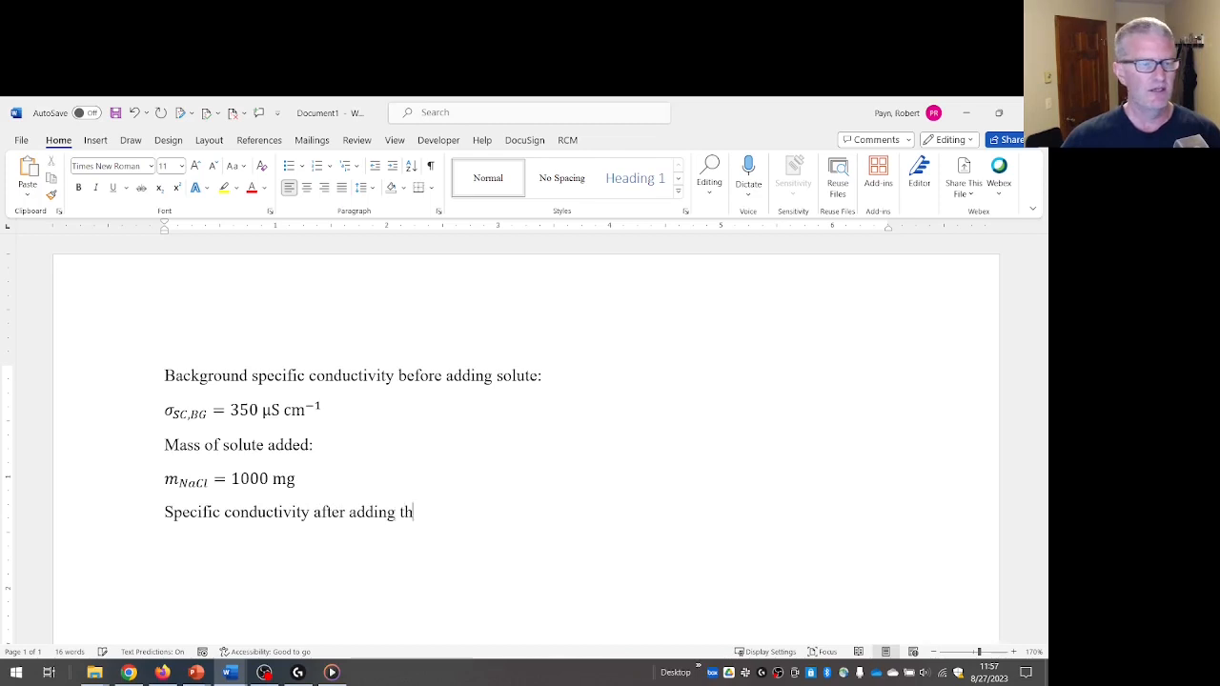
type("e solute")
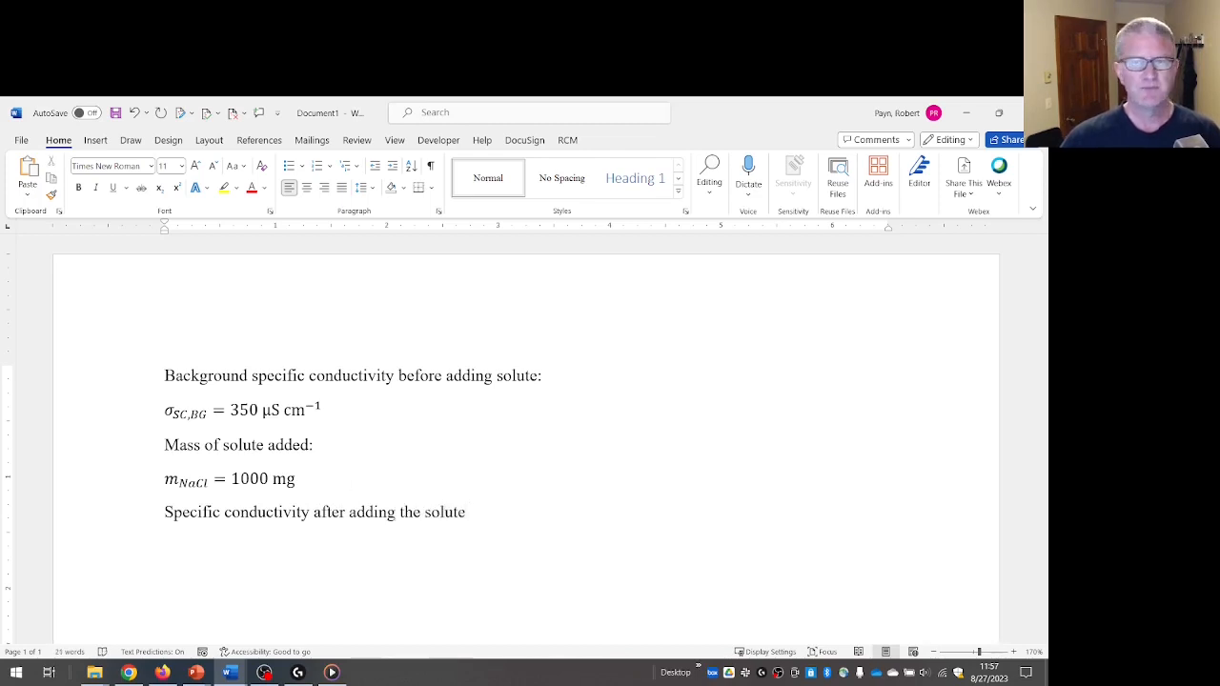
type(":")
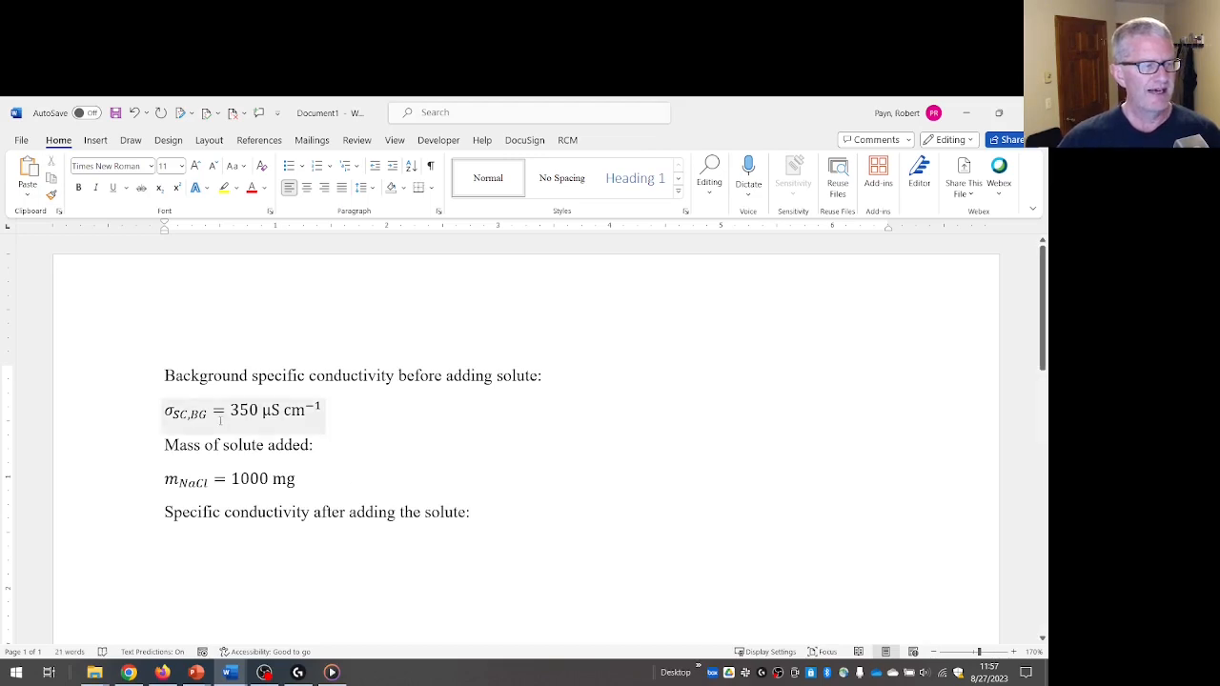
key("Return")
Copy the background conductivity equation and paste it below the "Specific conductivity after adding the solute:" label.
left_click_drag(167, 410, 311, 425)
key("ctrl+c")
left_click(254, 421)
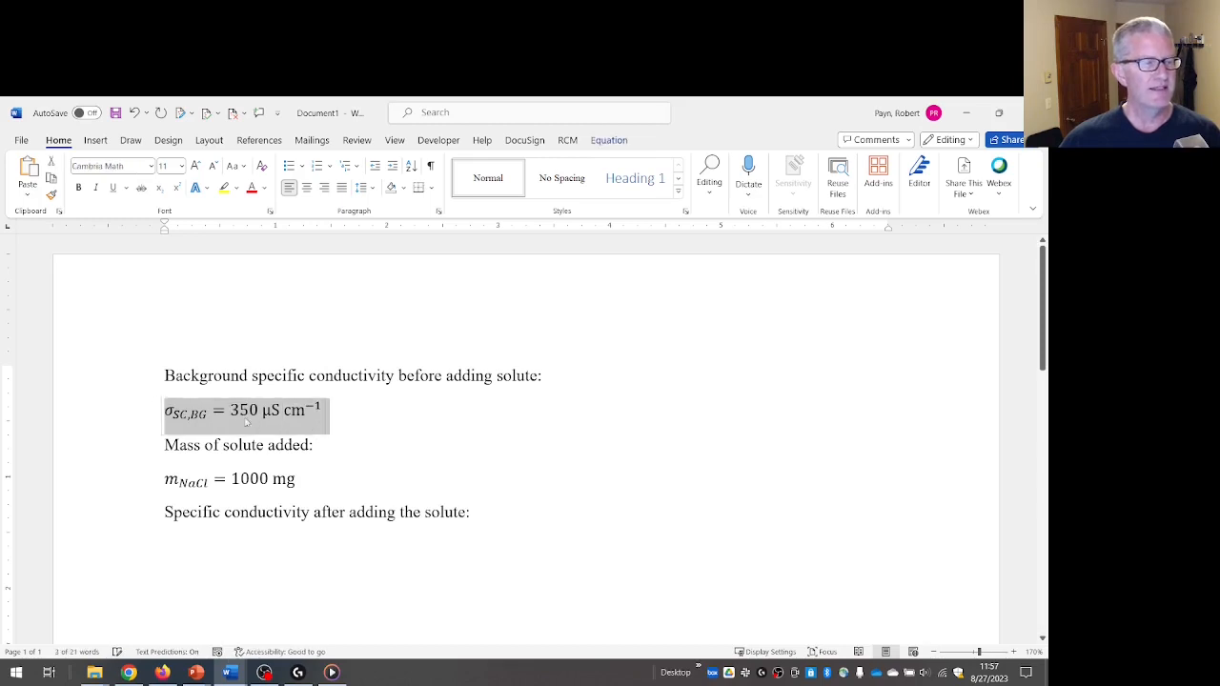
left_click(226, 550)
key("ctrl+v")
scroll(315, 541, "down", 1)
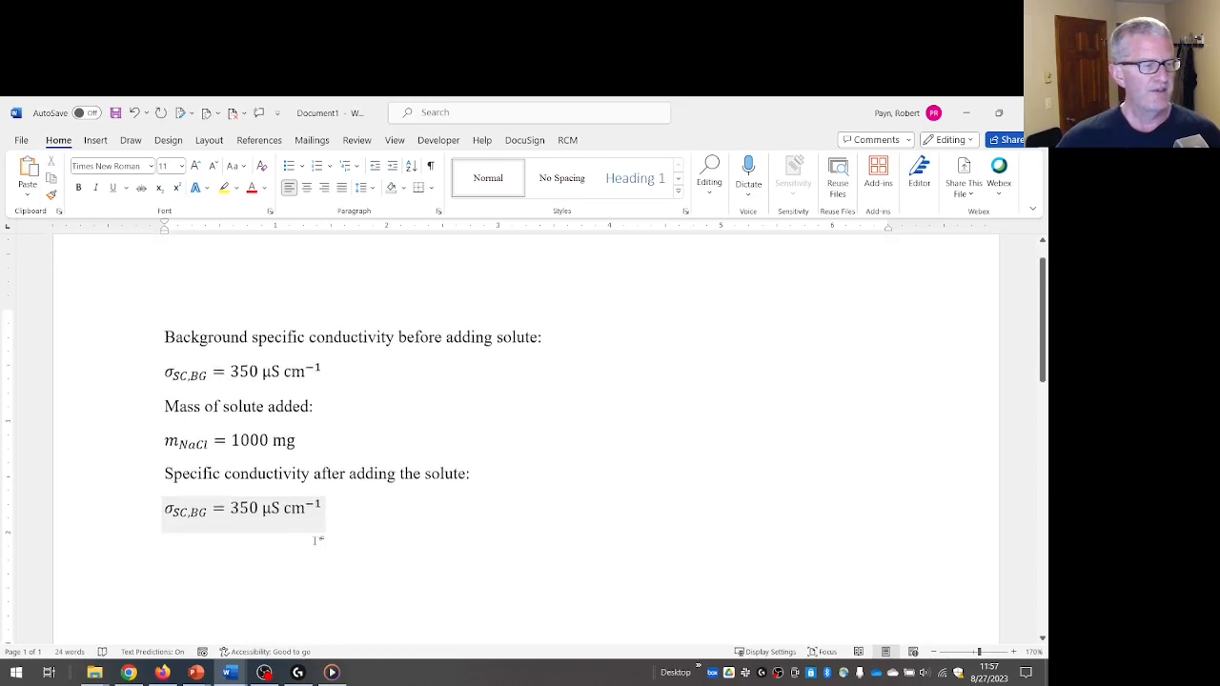
Remove the ",BG" part from the subscript in the pasted equation so the variable reads σ with subscript SC.
left_click(188, 493)
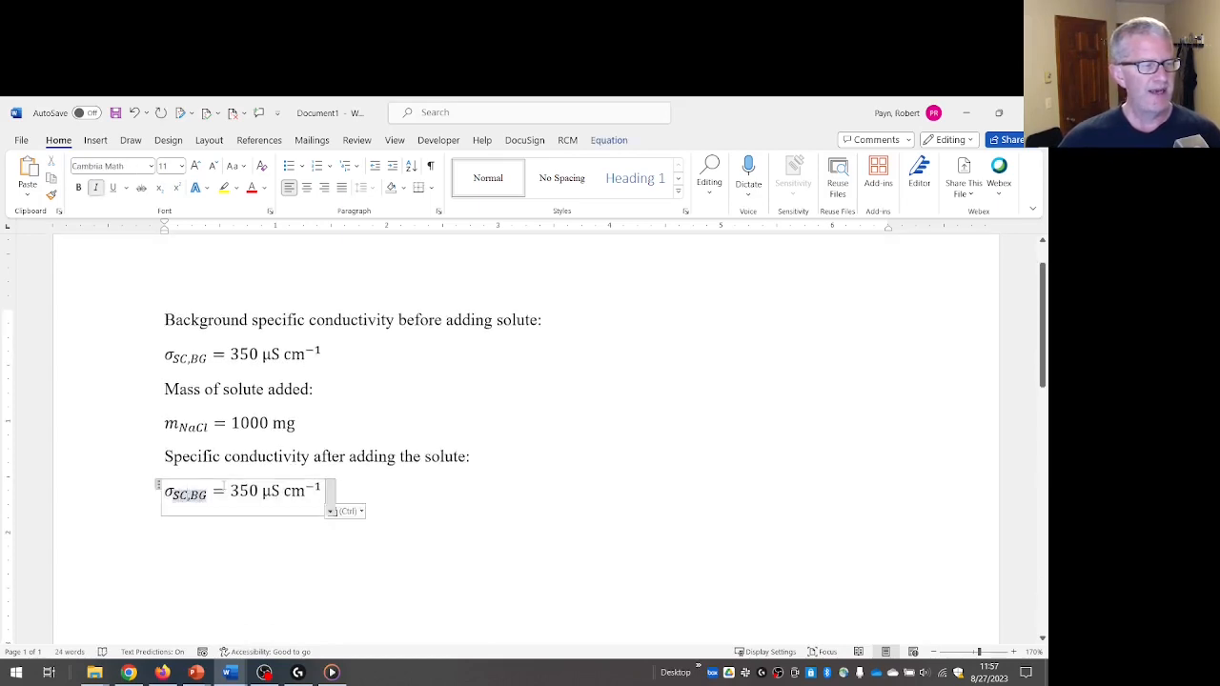
key("BackSpace")
key("BackSpace")
key("BackSpace")
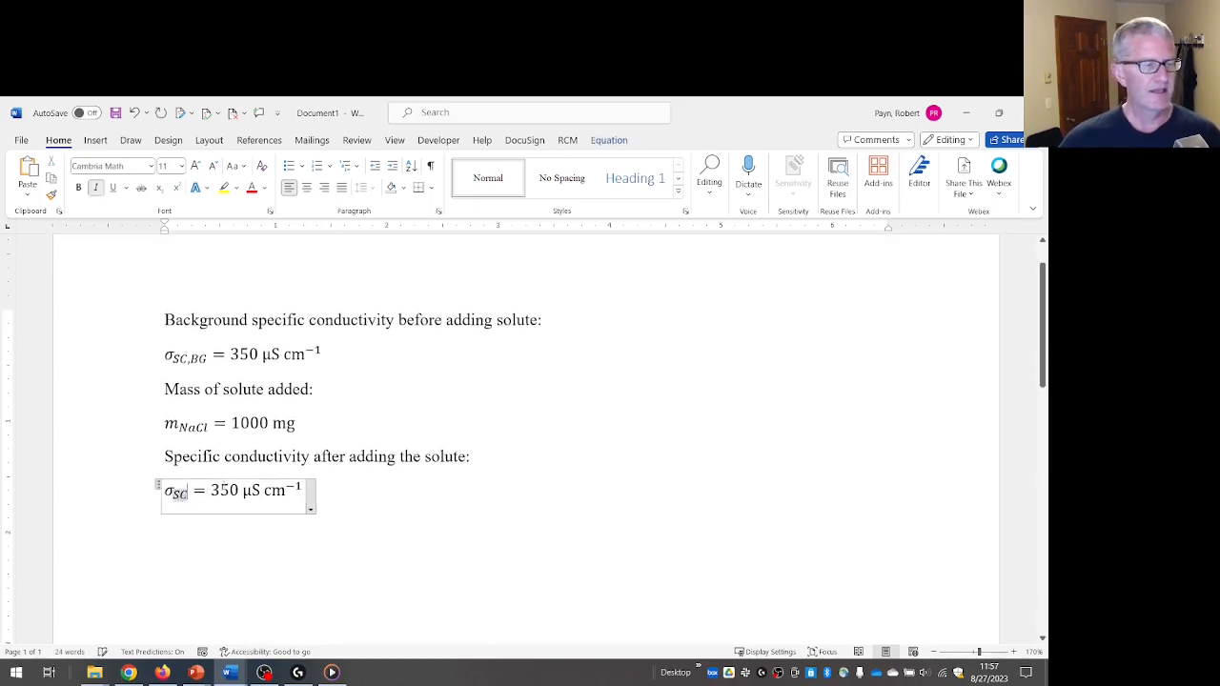
key("Right")
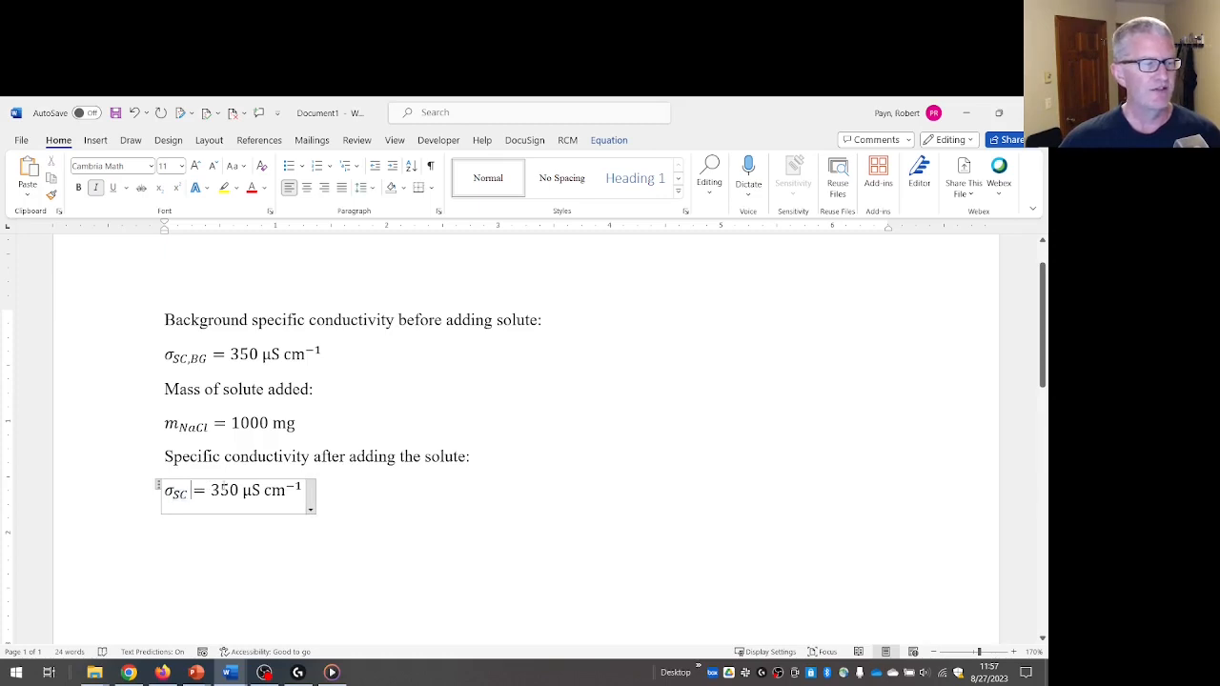
Replace the number in the σ SC equation with 475 and leave the equation for a new line below it.
key("Left")
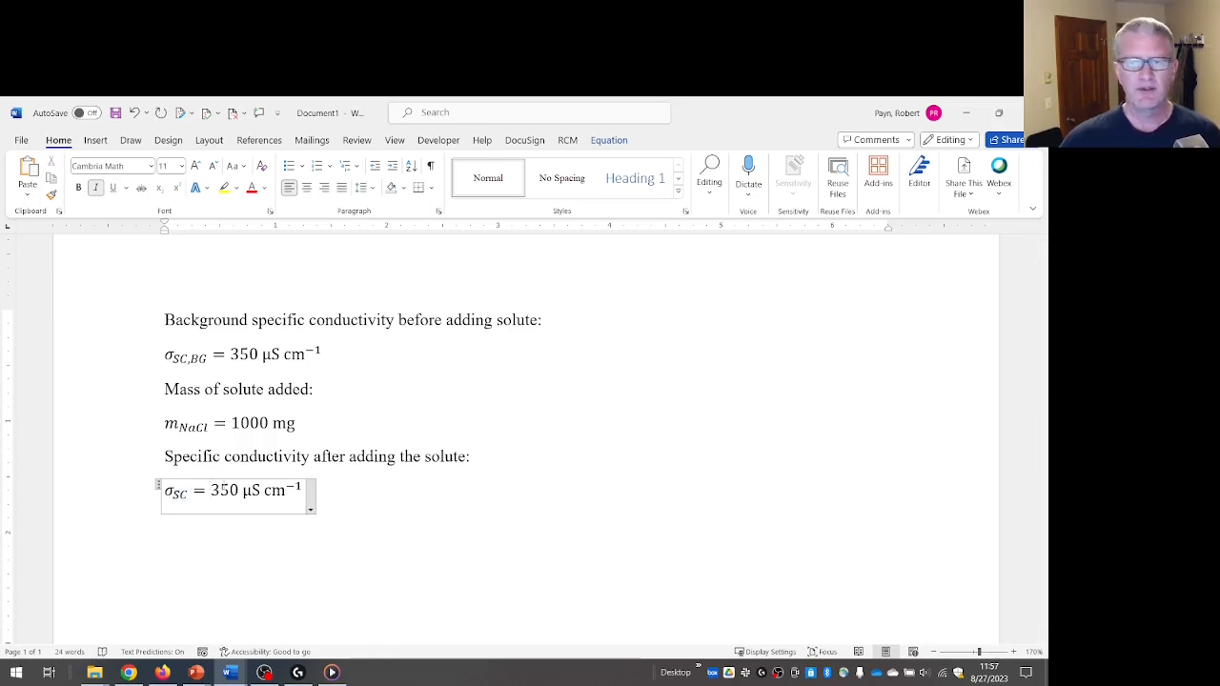
key("shift+Right")
key("shift+Right")
key("shift+Right")
type("4")
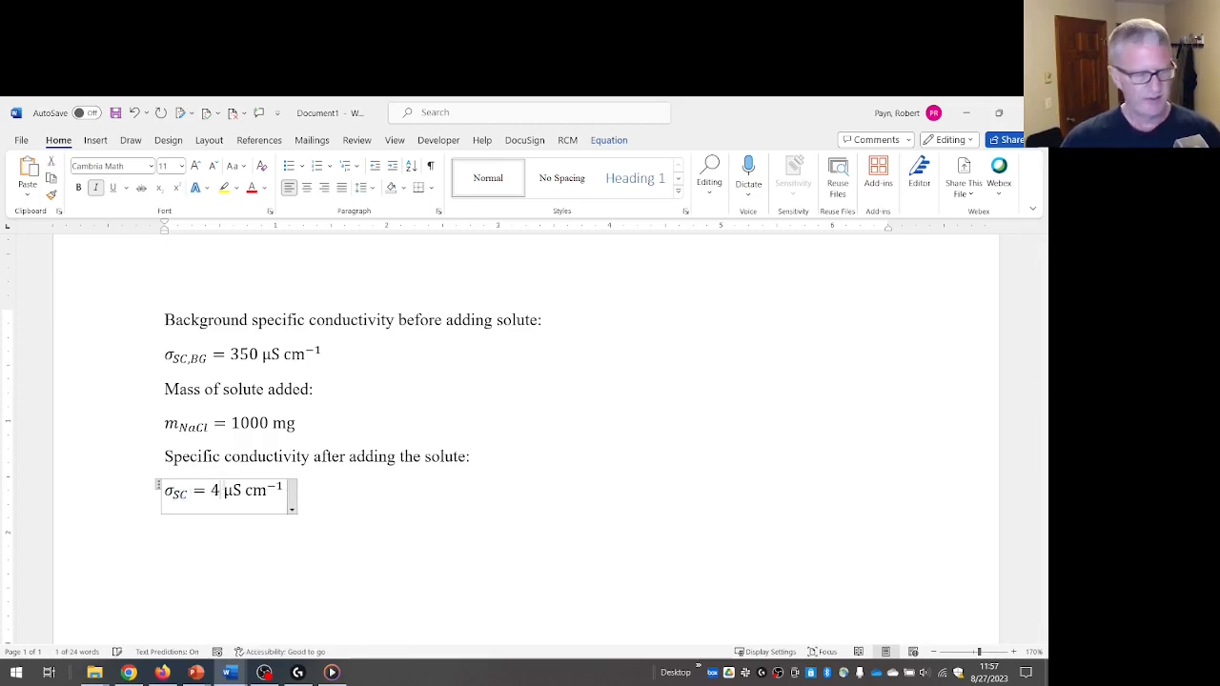
type("75")
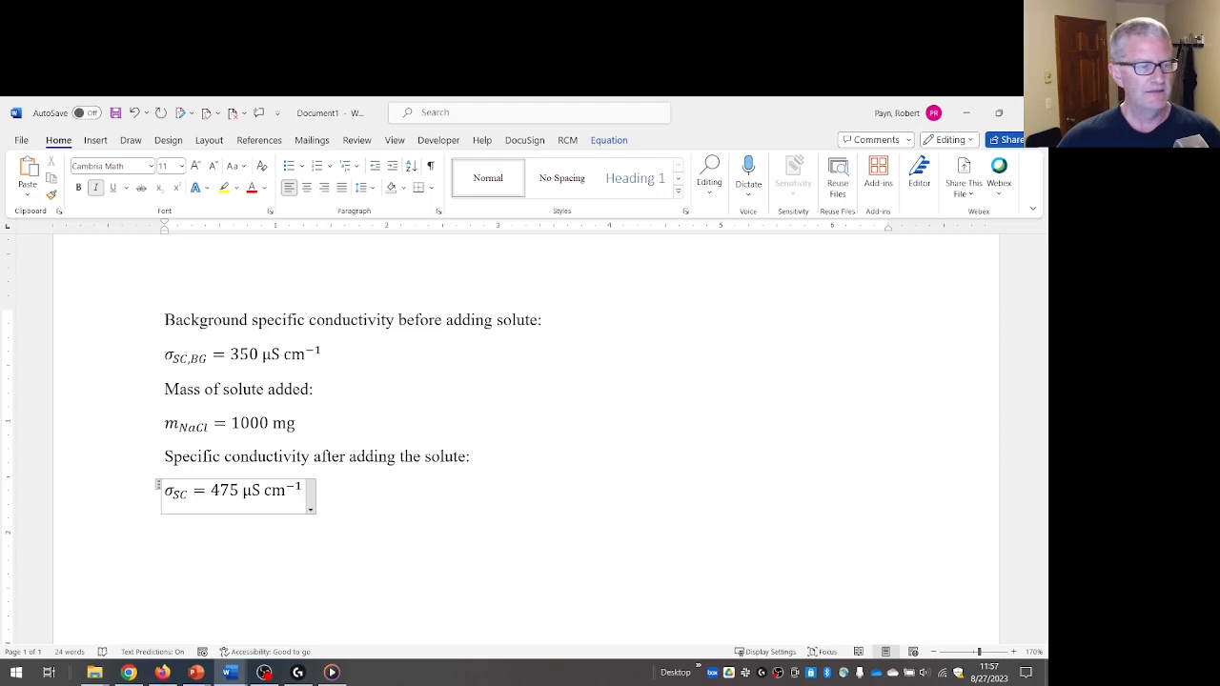
key("Right")
key("Right")
key("Right")
key("Right")
key("Right")
key("Right")
key("Right")
key("Right")
key("Right")
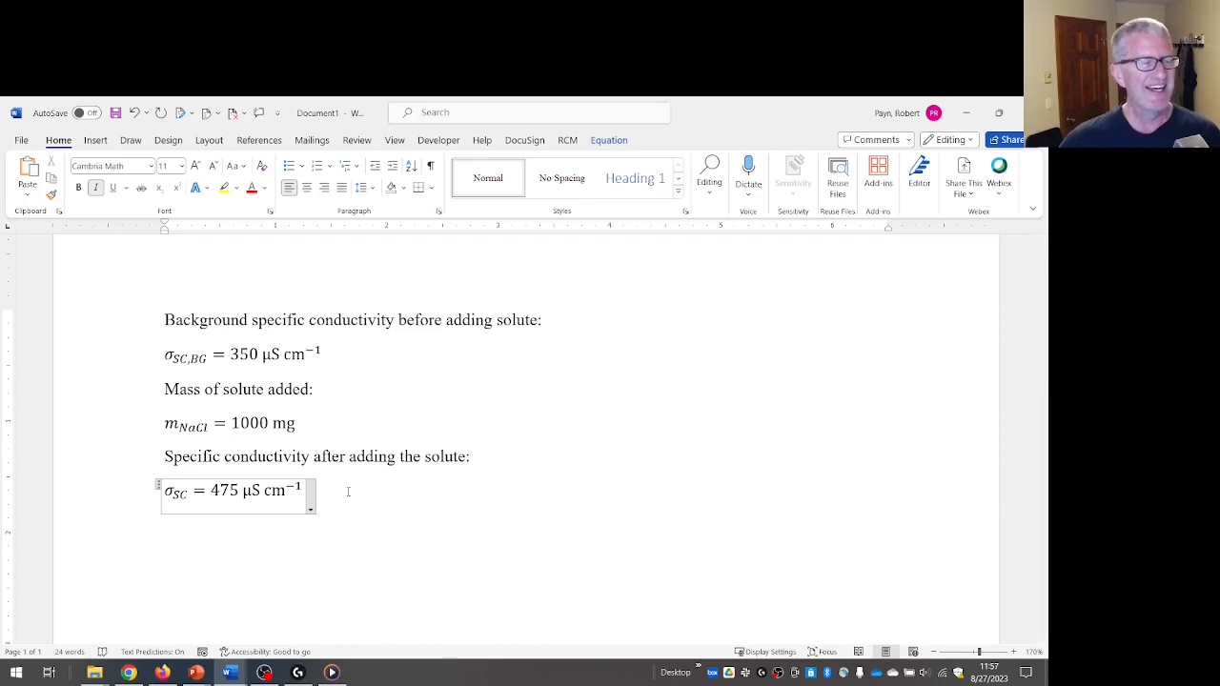
left_click(348, 490)
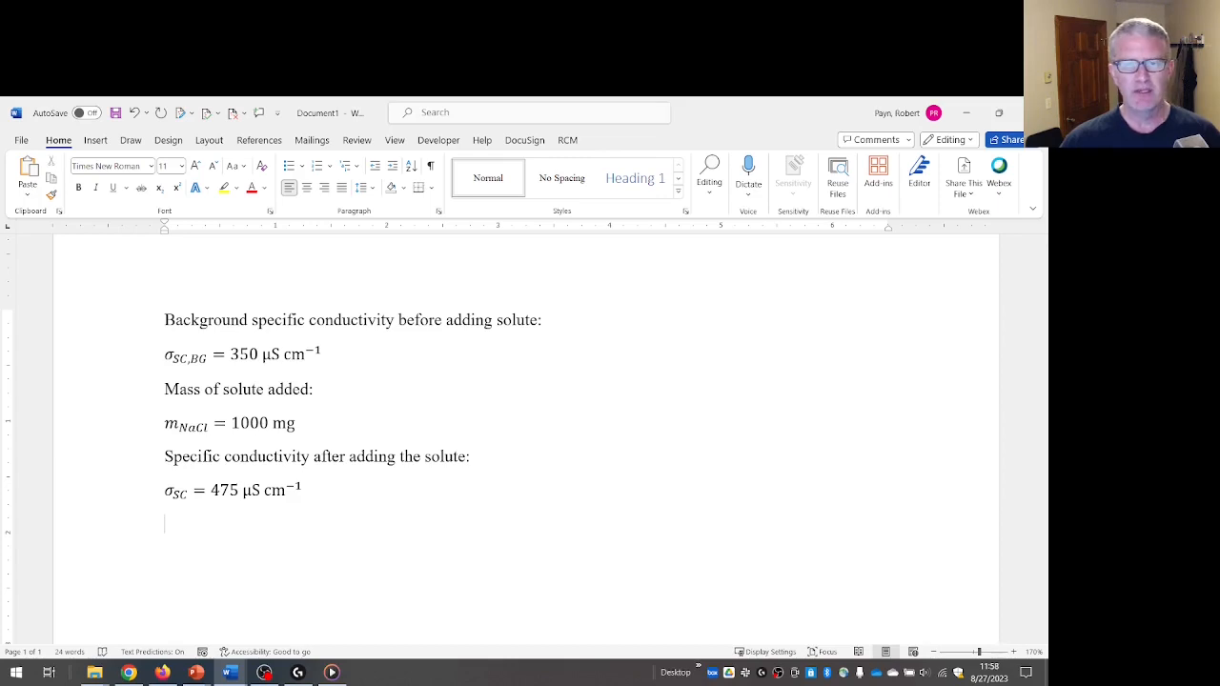
Write the label "Change in specific conductivity due to added solute mass:" on the line below the 475 μS cm⁻¹ equation.
type("Change in s")
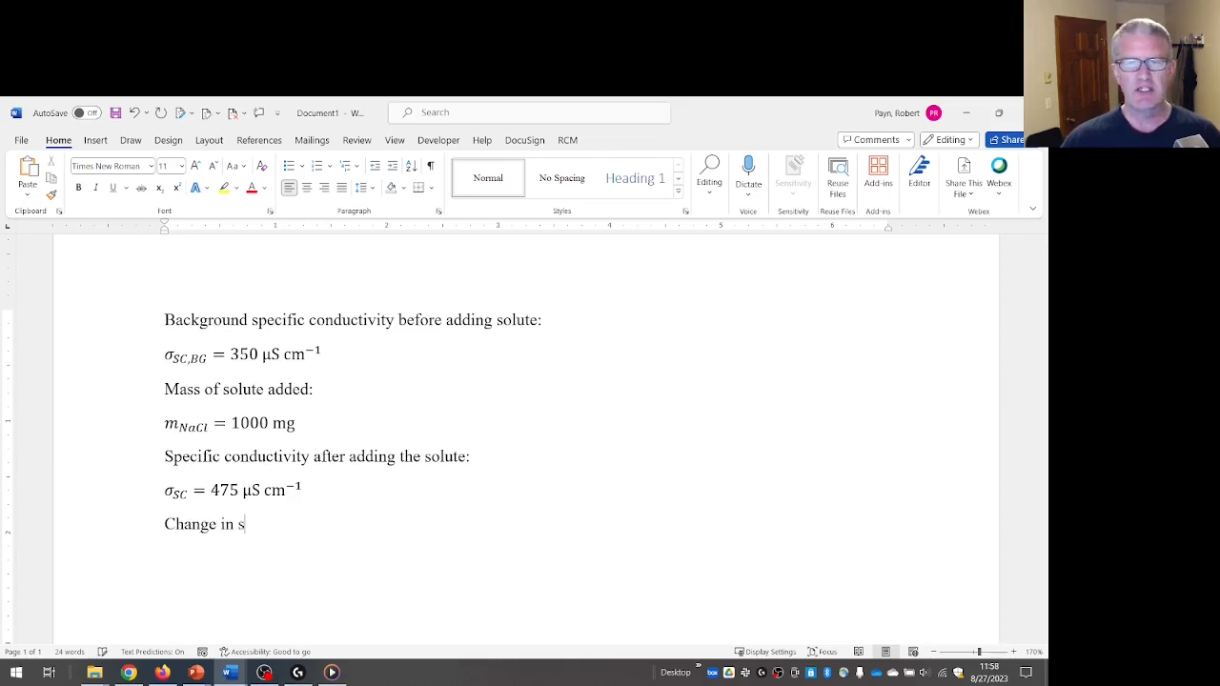
type("pecific conductiv")
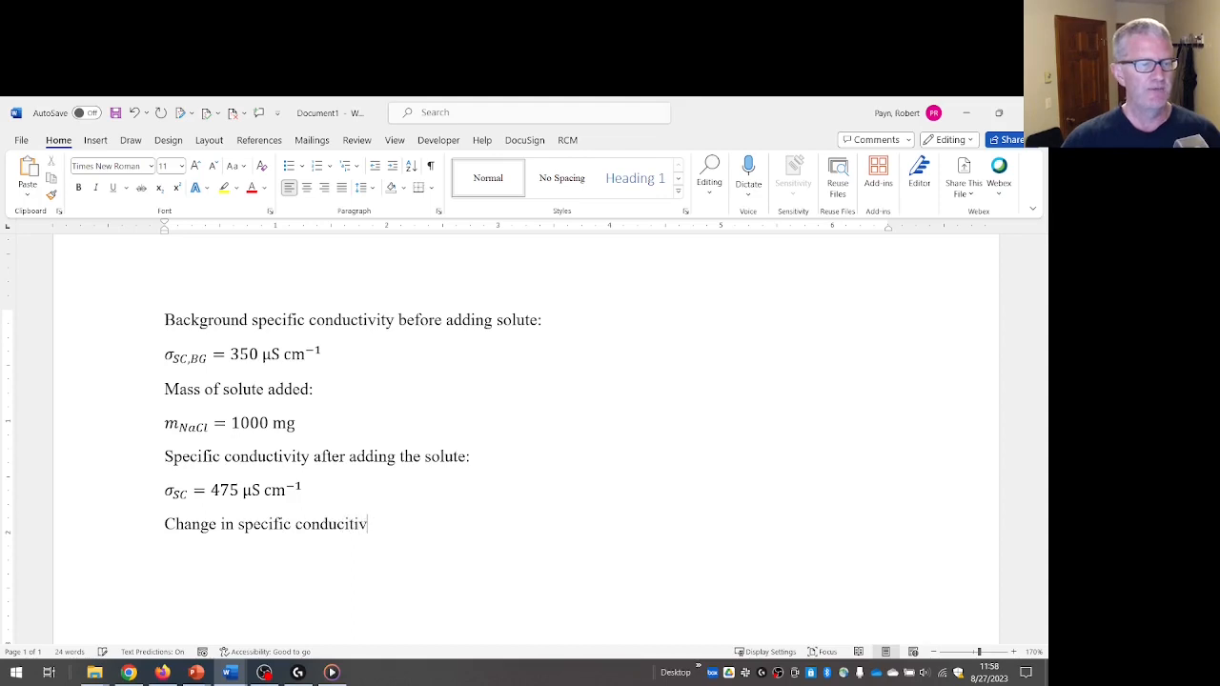
key("BackSpace")
key("BackSpace")
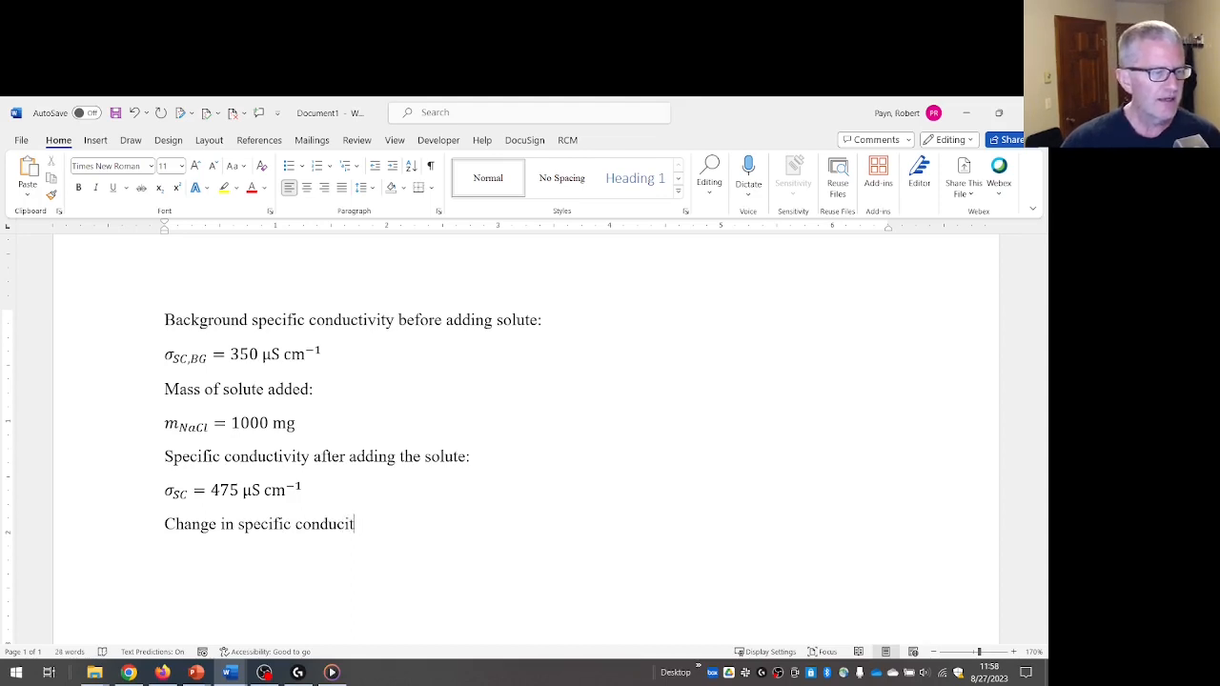
key("BackSpace")
key("BackSpace")
type("tivity")
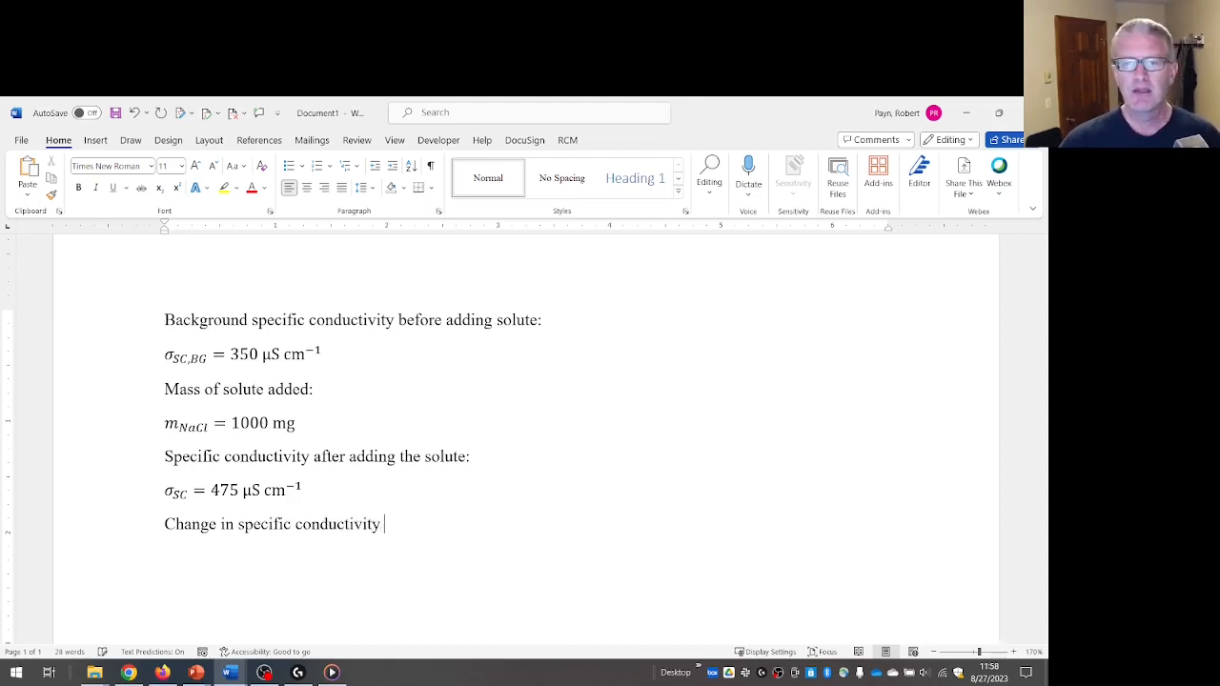
type(" due to ad")
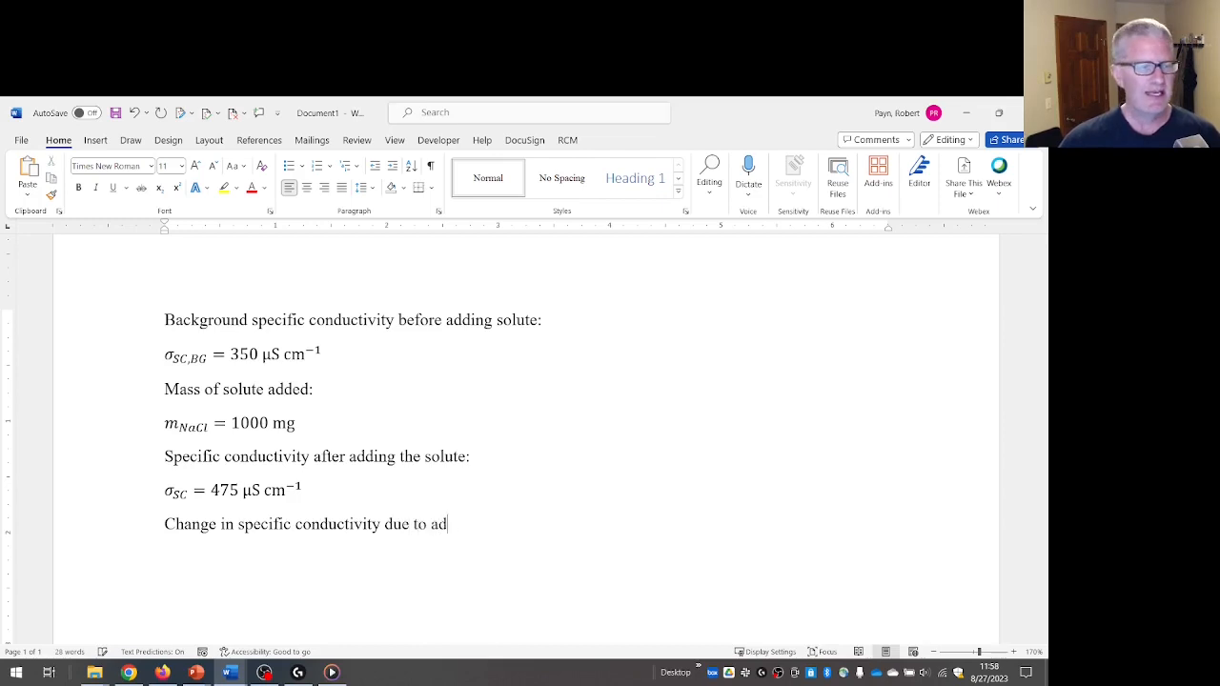
type("ded solute")
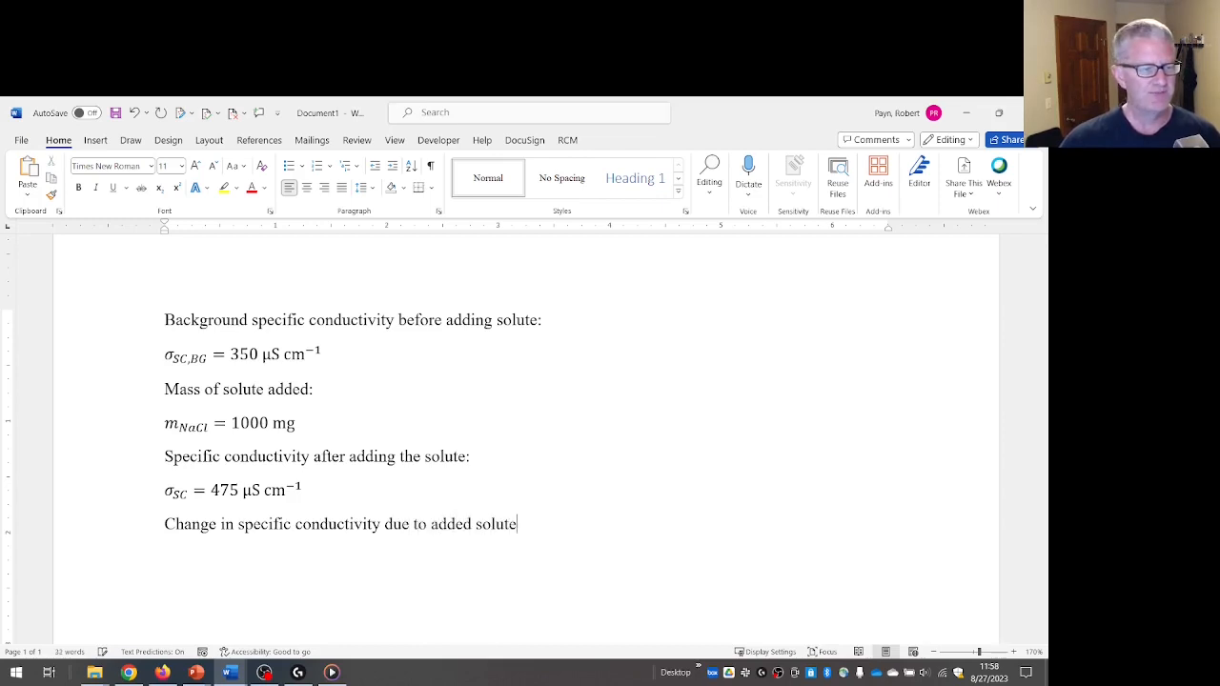
type(" mass:")
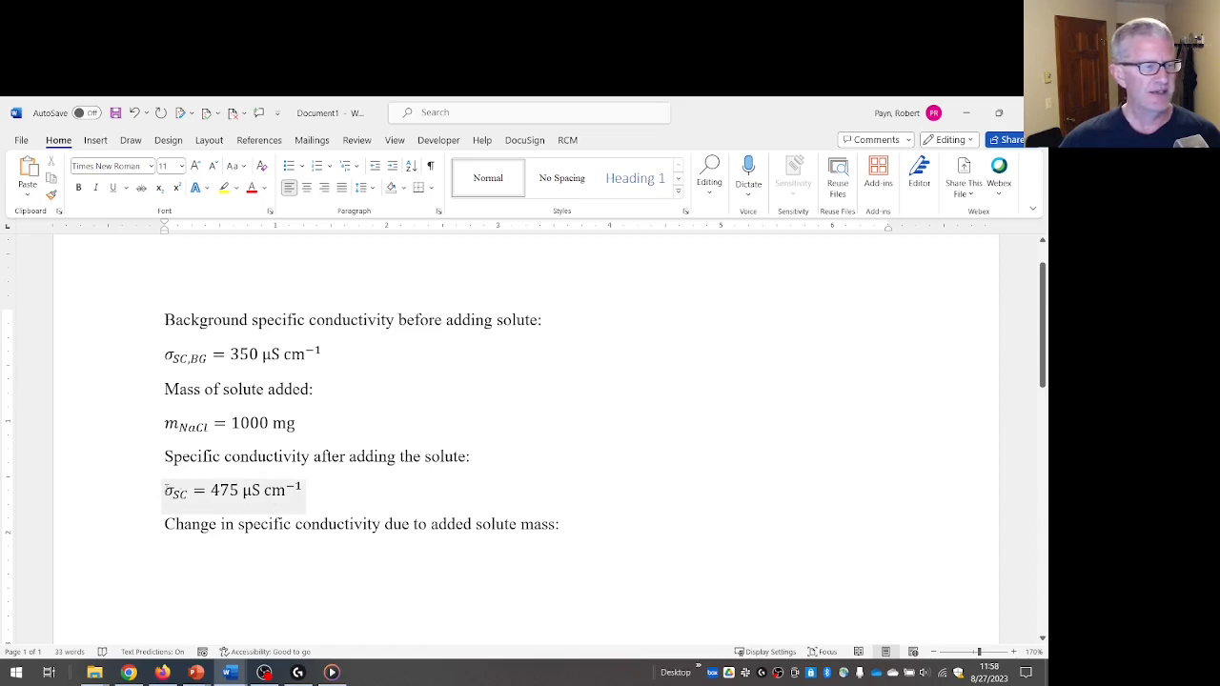
Copy the whole 475 μS cm⁻¹ equation and paste it below the "Change in specific conductivity due to added solute mass:" label.
triple_click(168, 488)
key("ctrl+c")
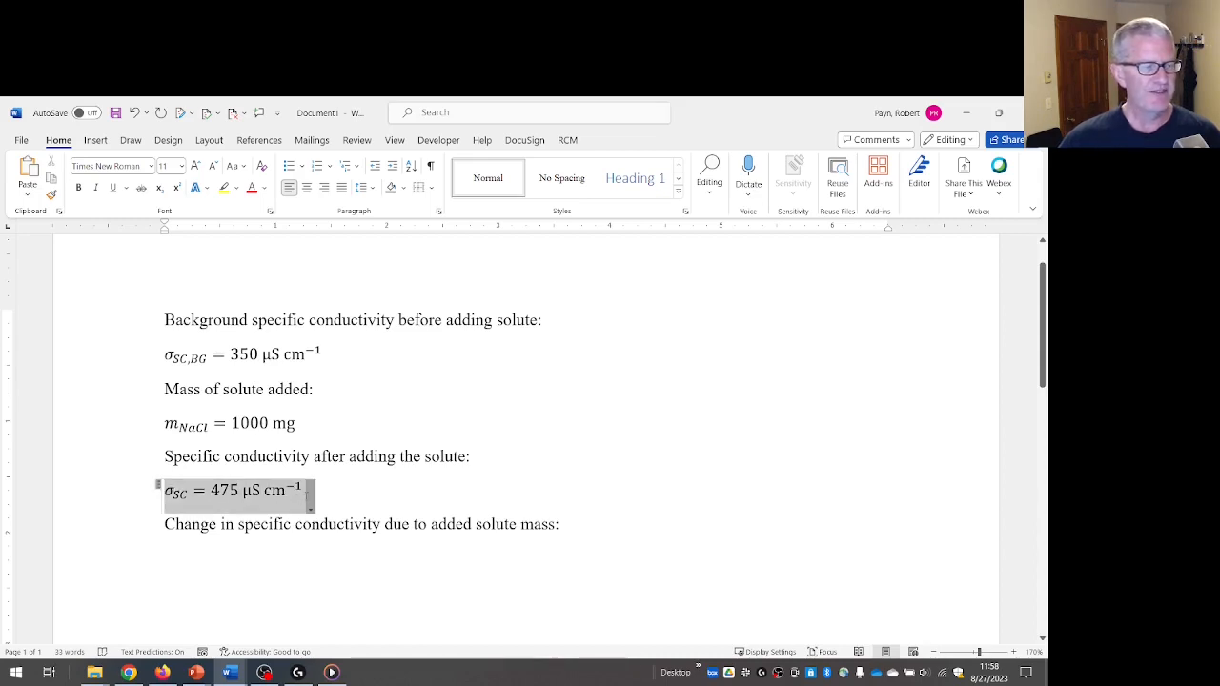
left_click(228, 558)
key("ctrl+v")
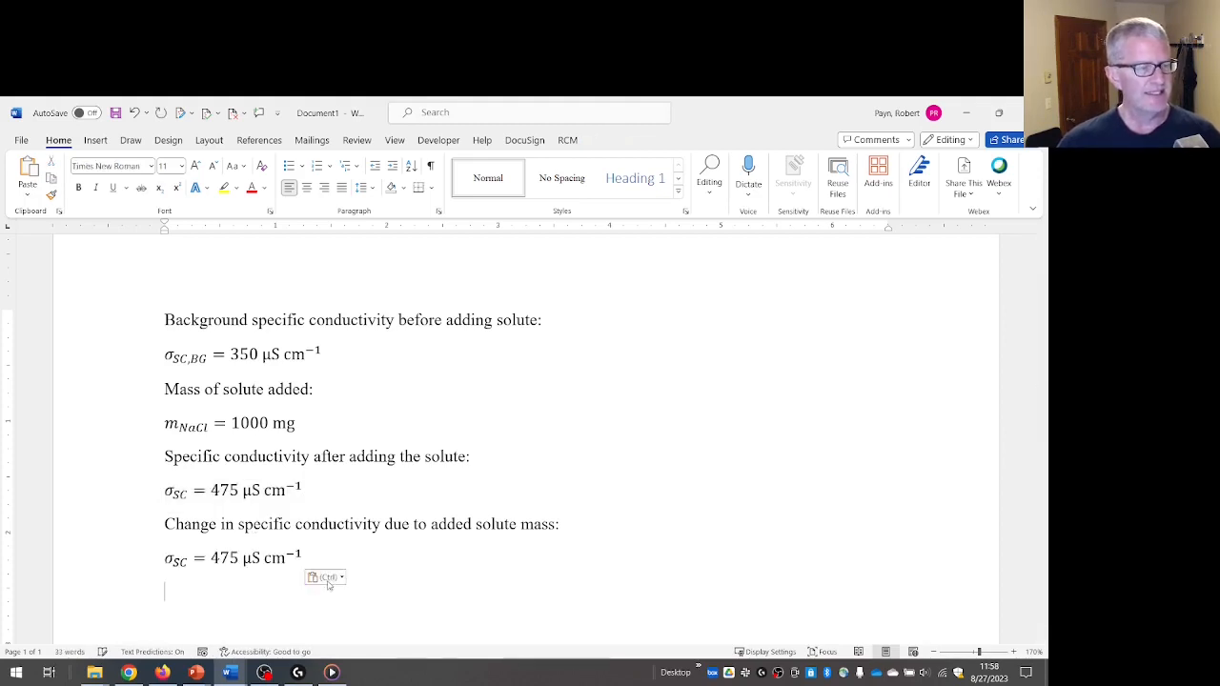
Insert an uppercase Delta symbol (\Delta) directly before σ in the pasted conductivity change equation.
left_click(168, 560)
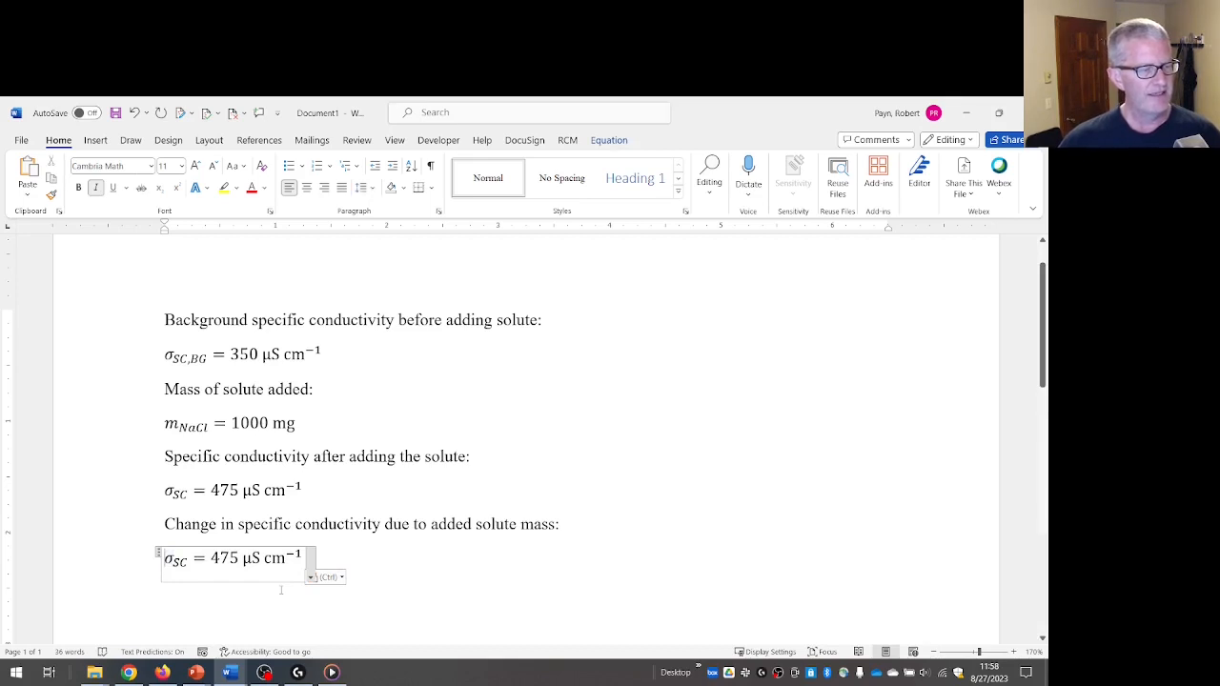
key("shift+Right")
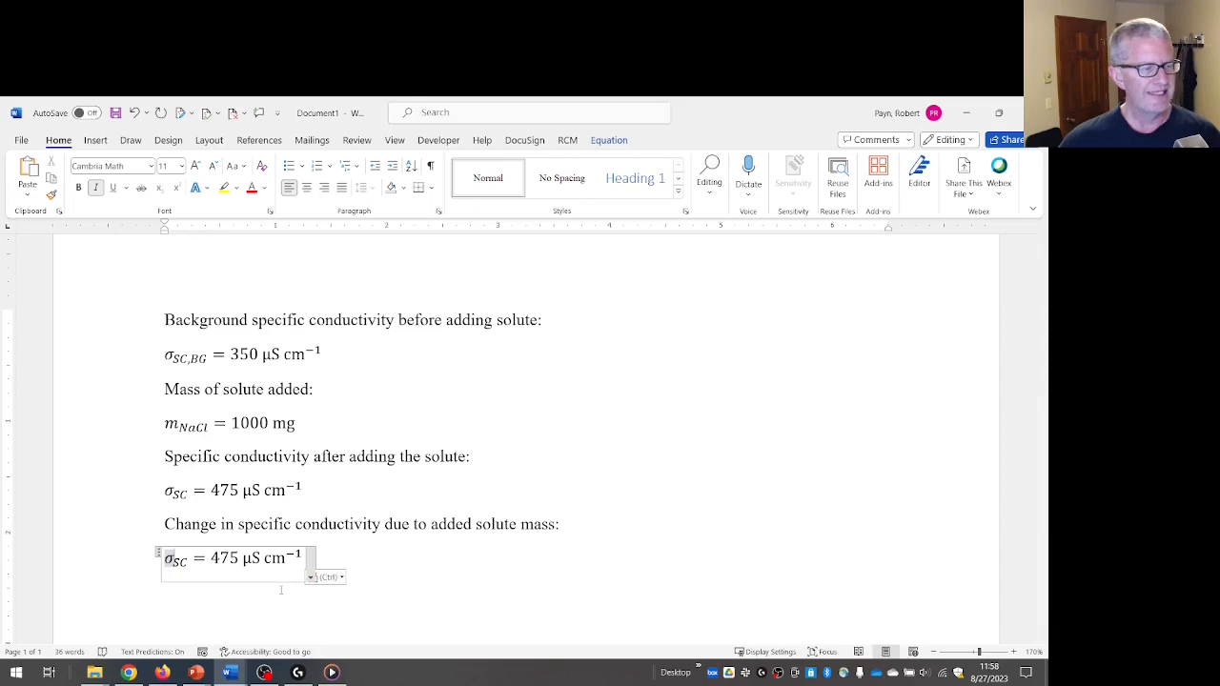
key("Right")
key("shift+Right")
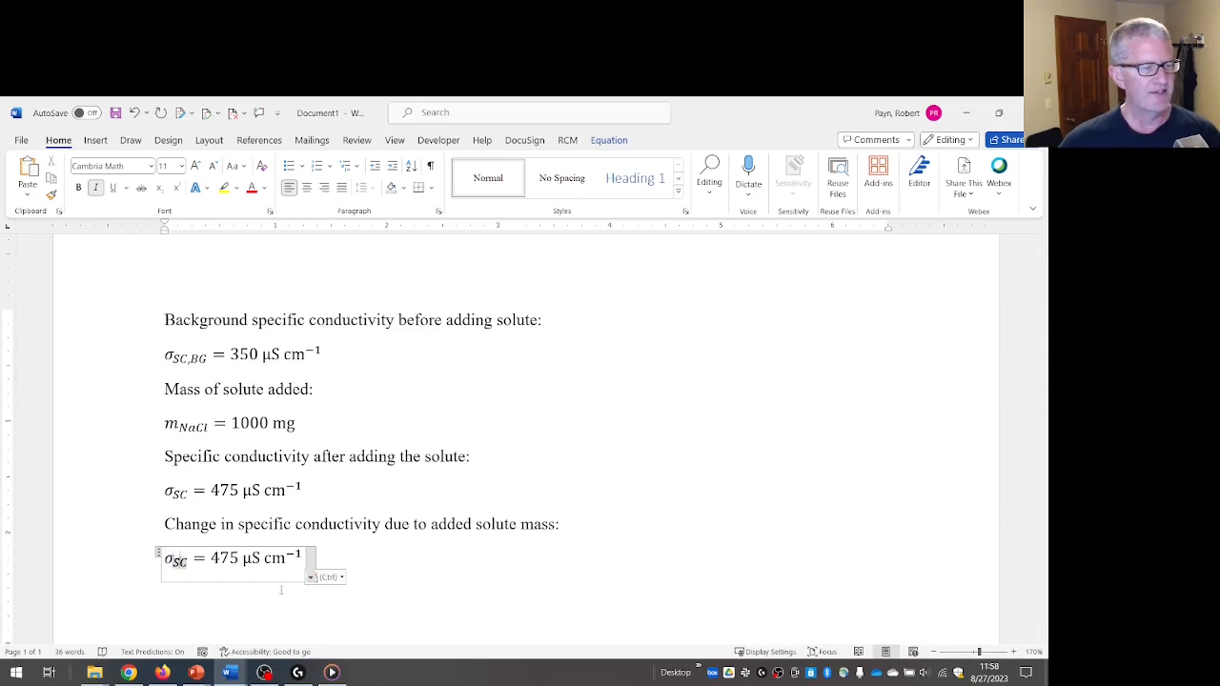
key("Left")
key("Left")
key("Left")
key("Left")
key("Left")
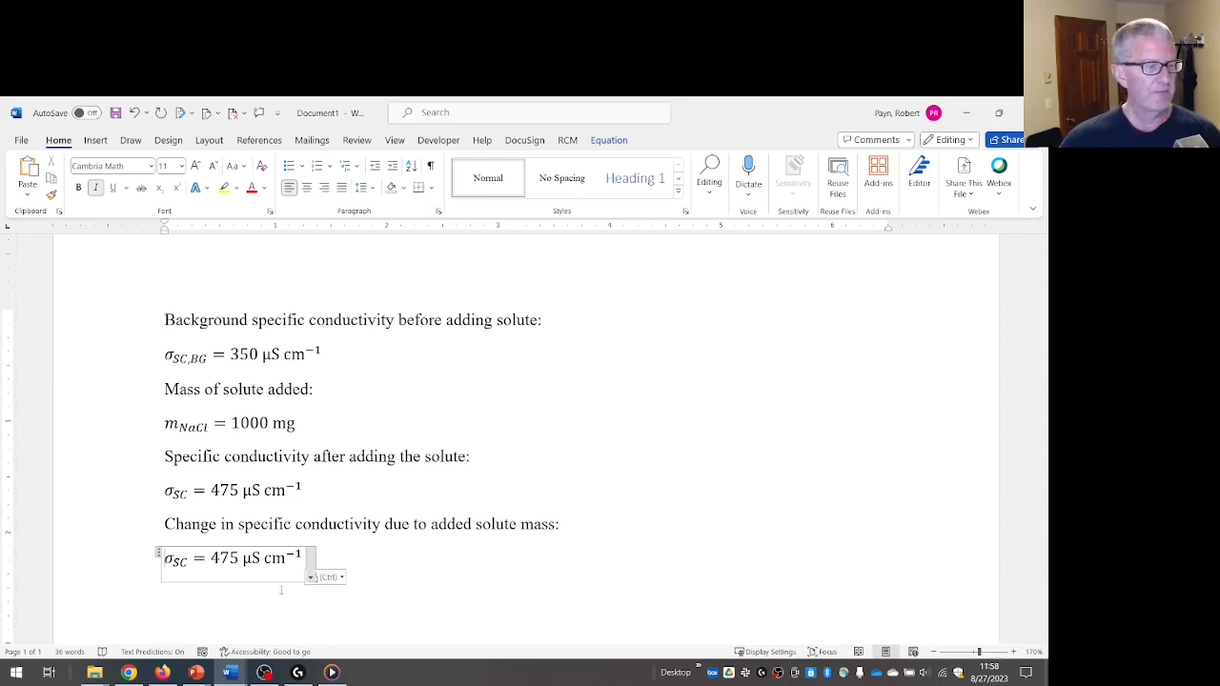
type("\\Delta ")
type("D")
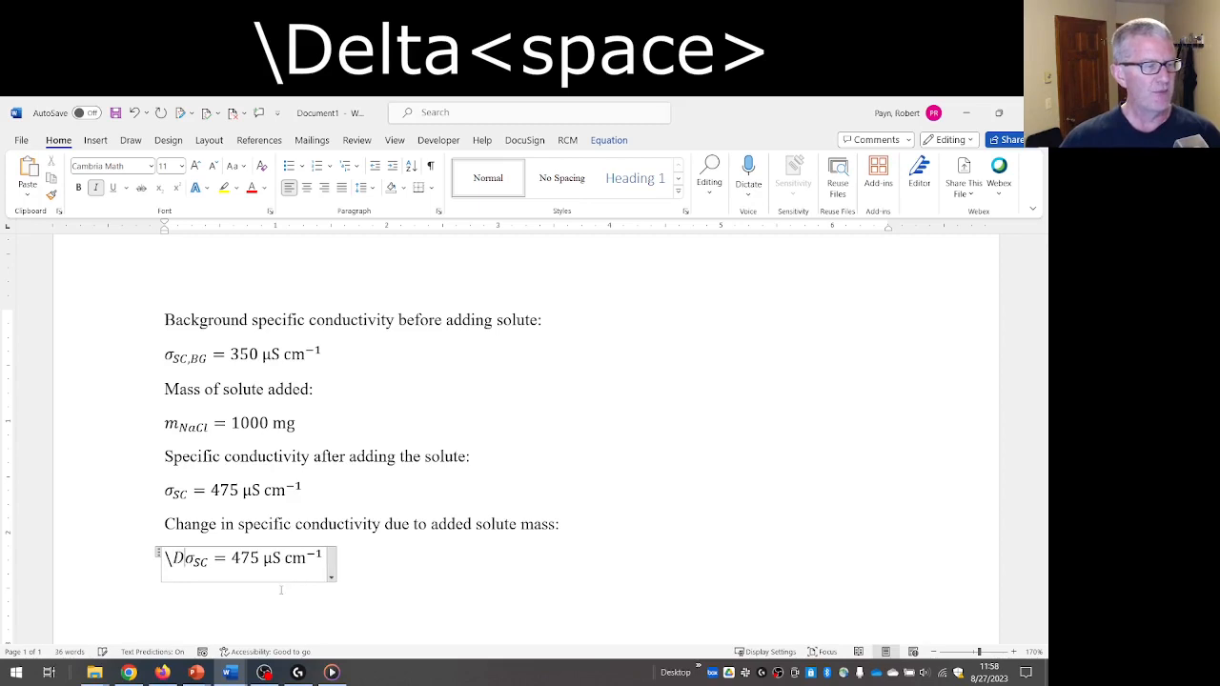
type("elt")
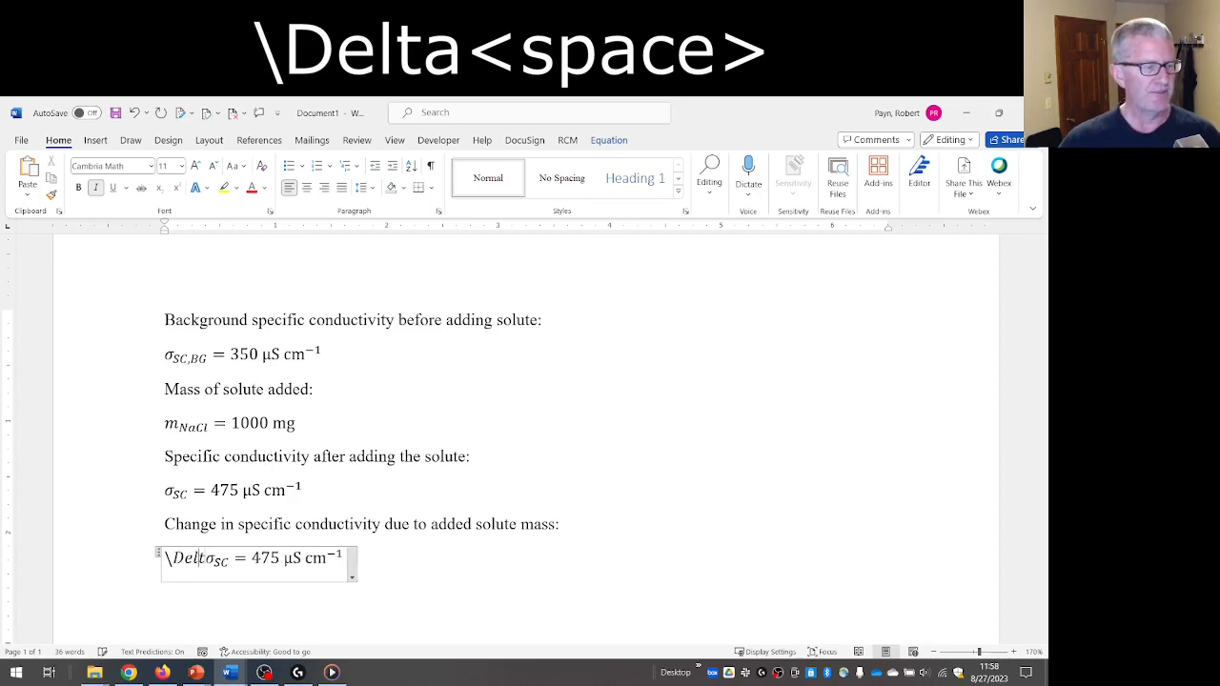
type("a")
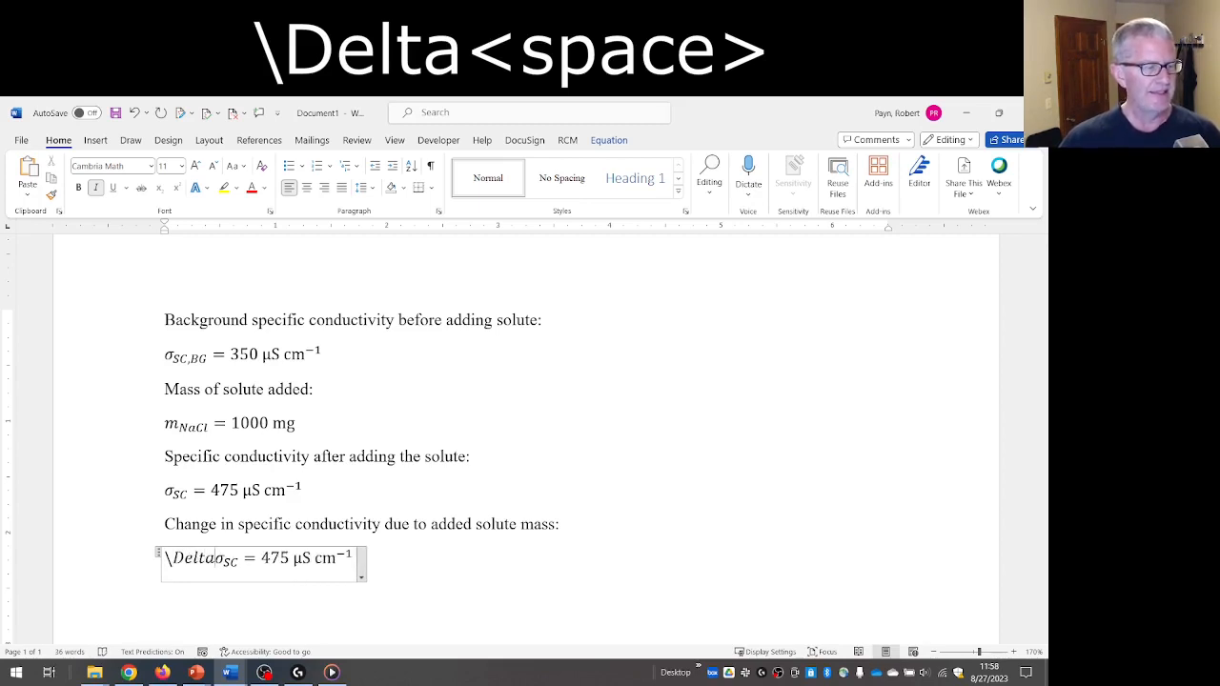
key("space")
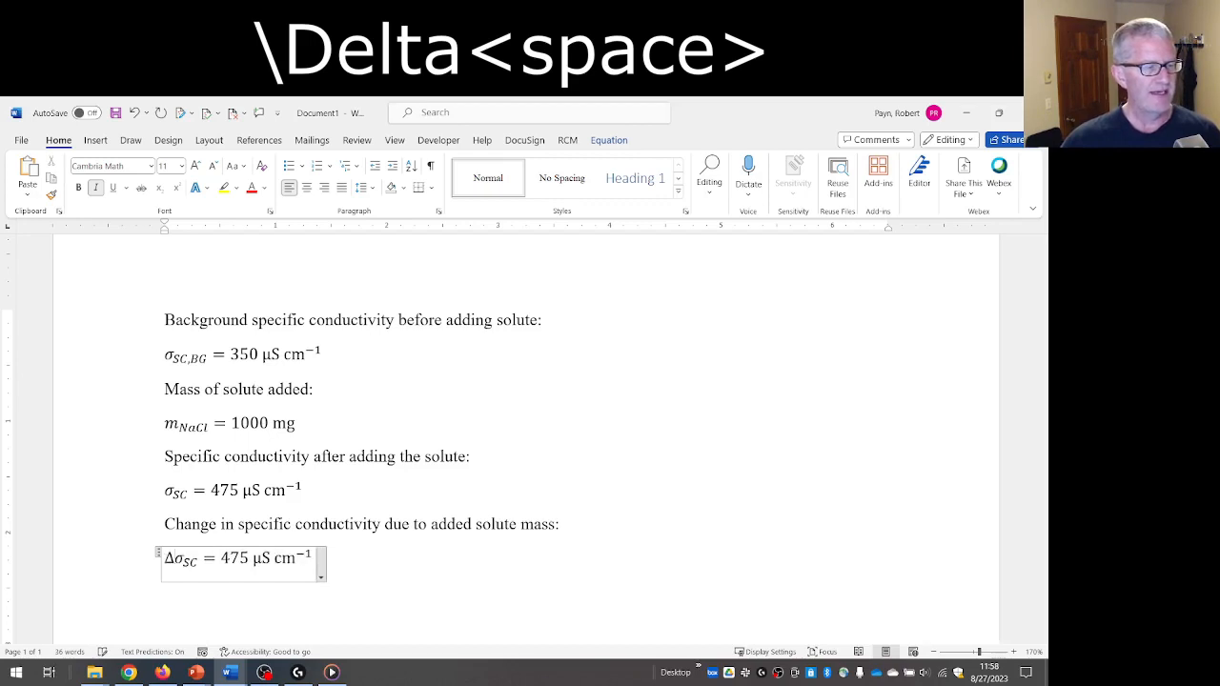
Replace the number in the Δσ SC equation with 125 and leave the equation.
key("Left")
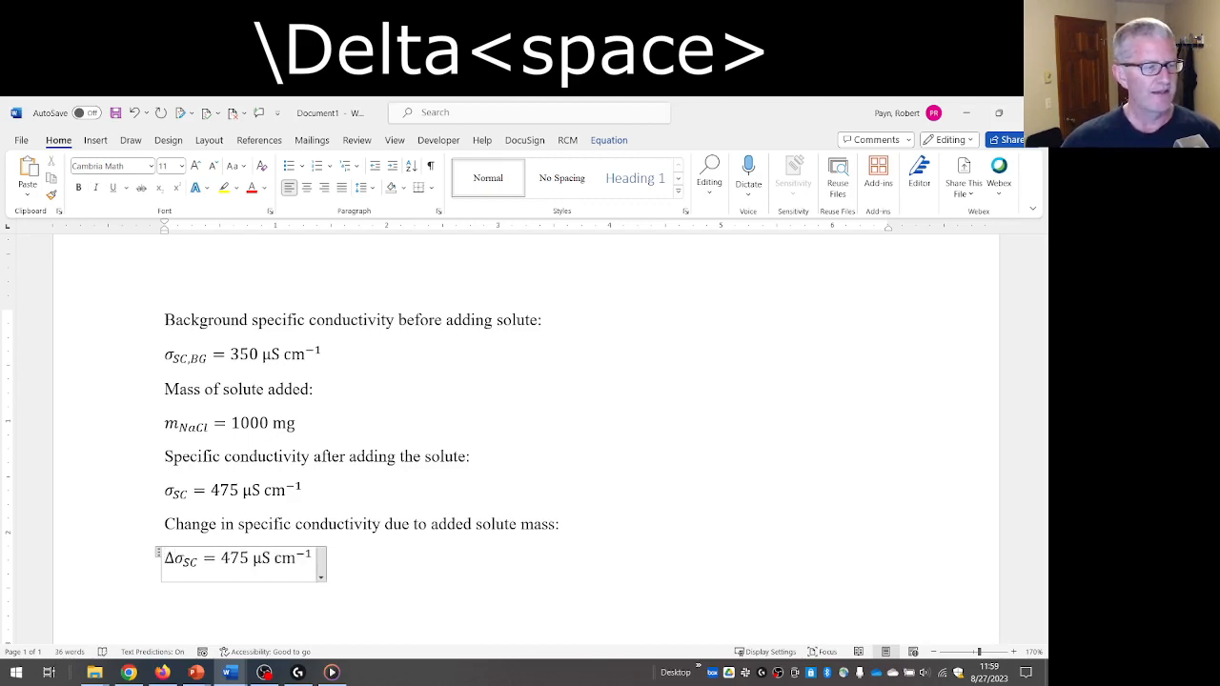
key("Right")
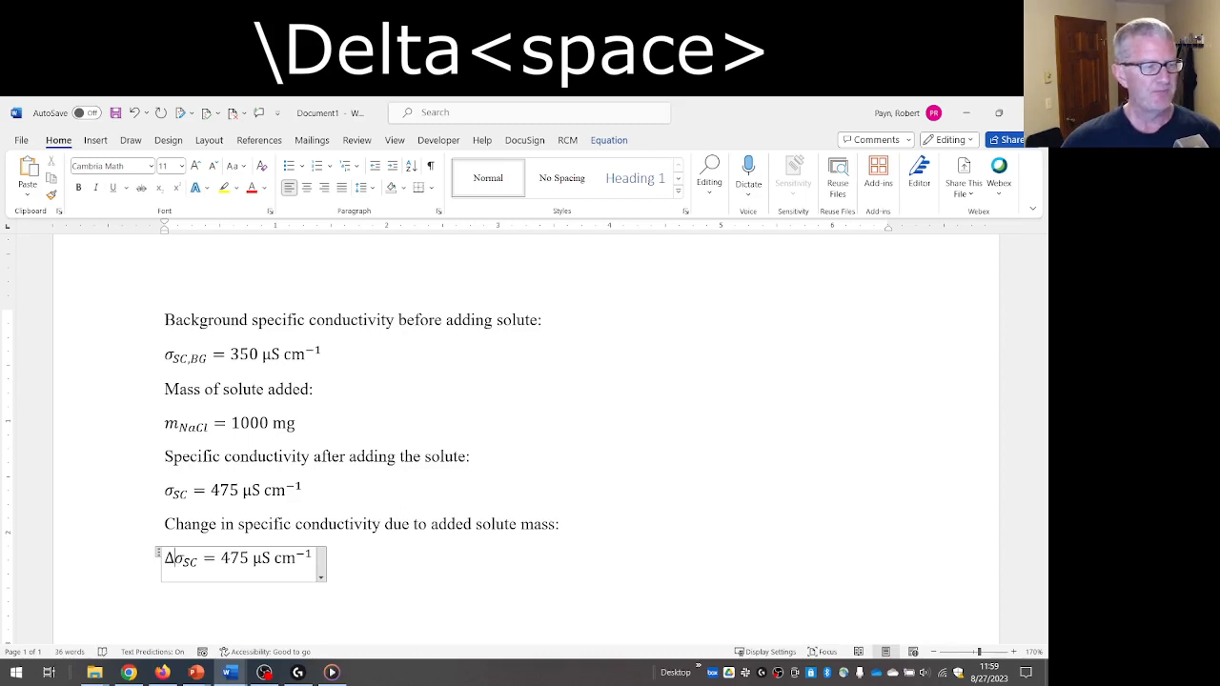
key("Right")
key("Right")
key("Right")
key("Right")
key("Right")
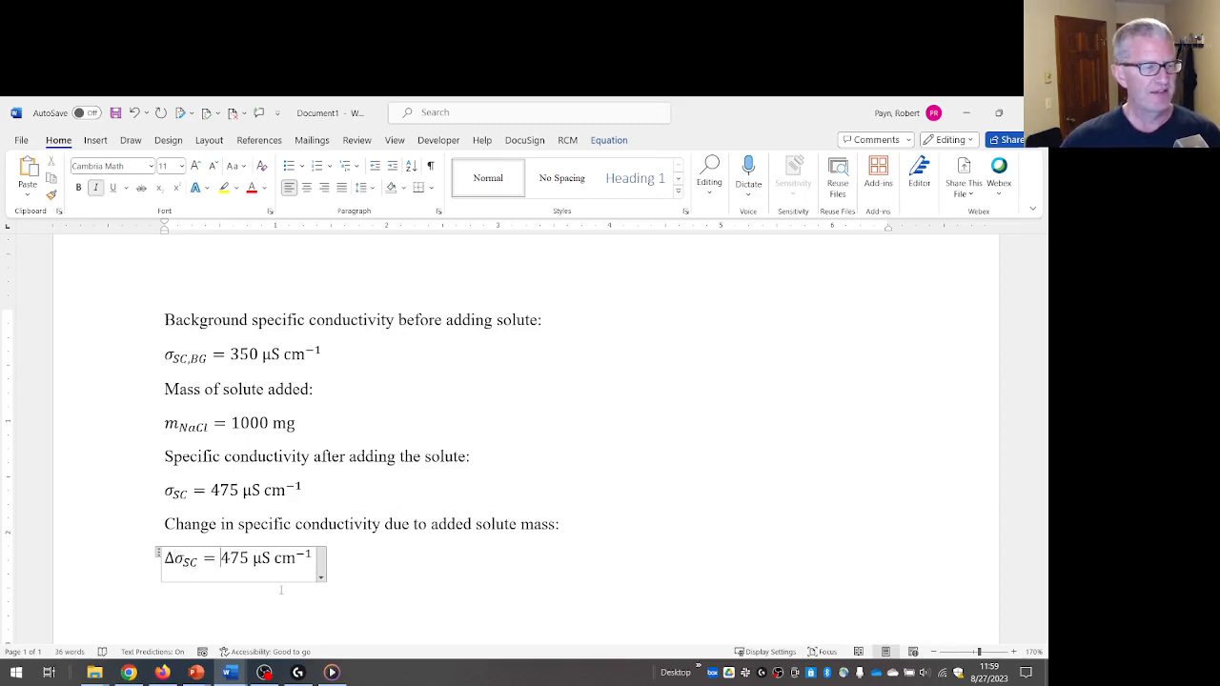
key("shift+Right")
key("shift+Right")
key("shift+Right")
type("1")
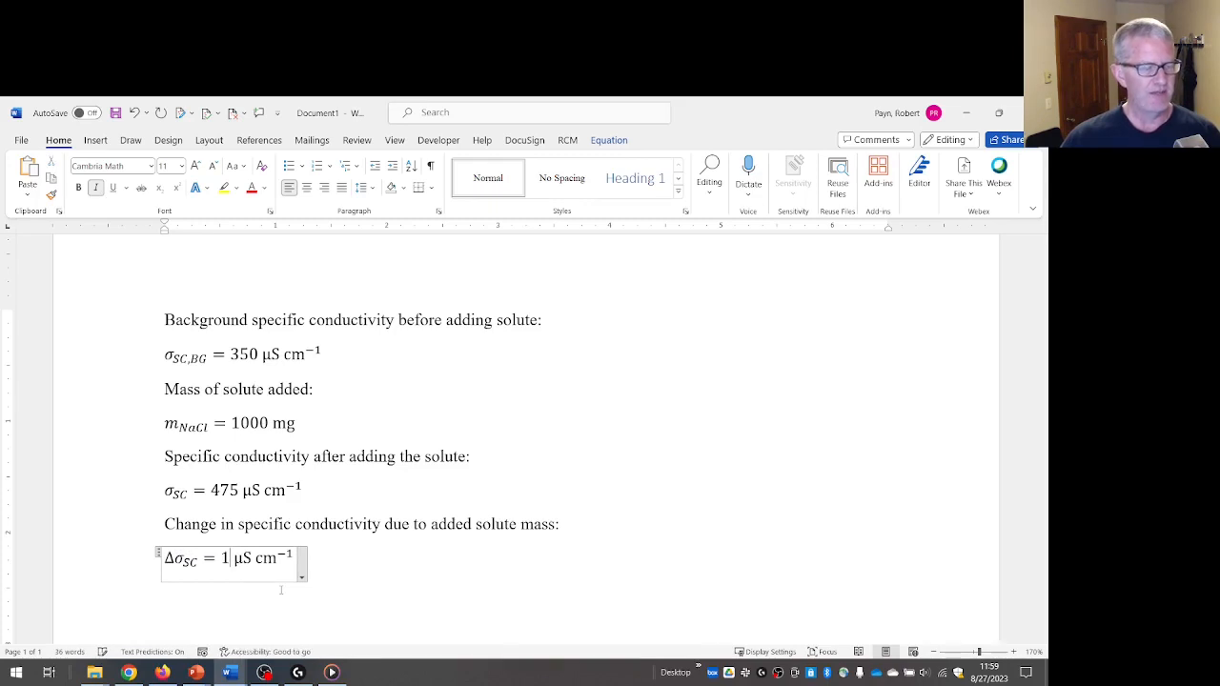
type("25")
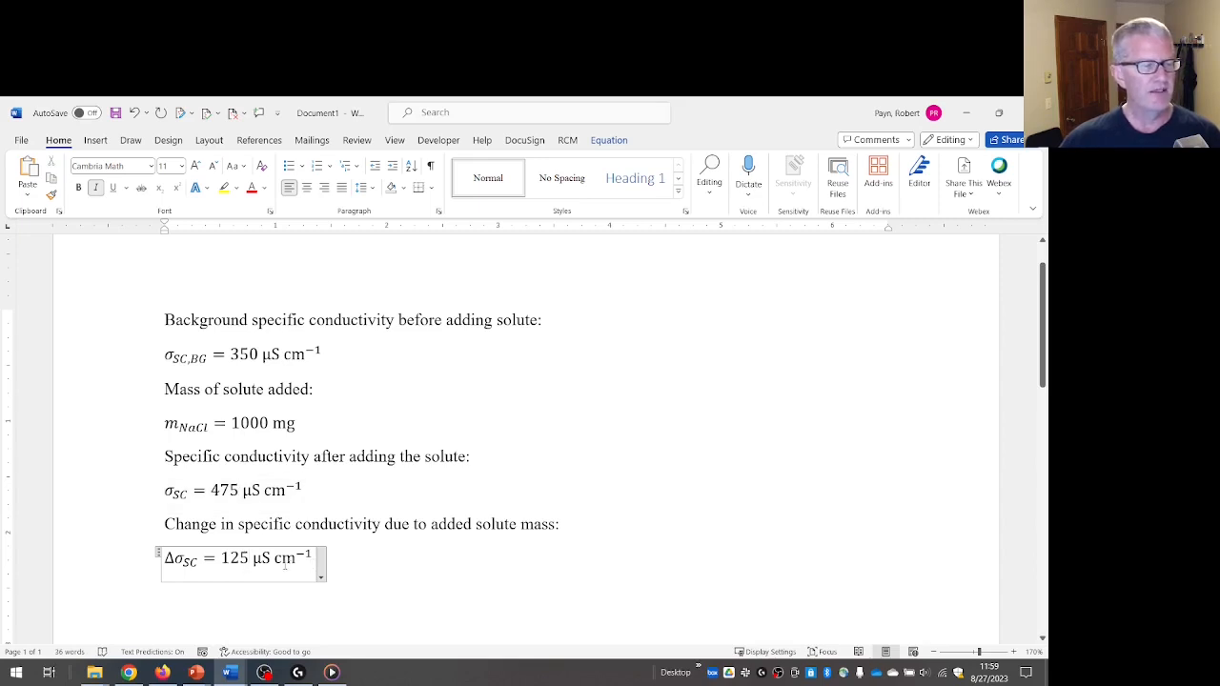
left_click(357, 560)
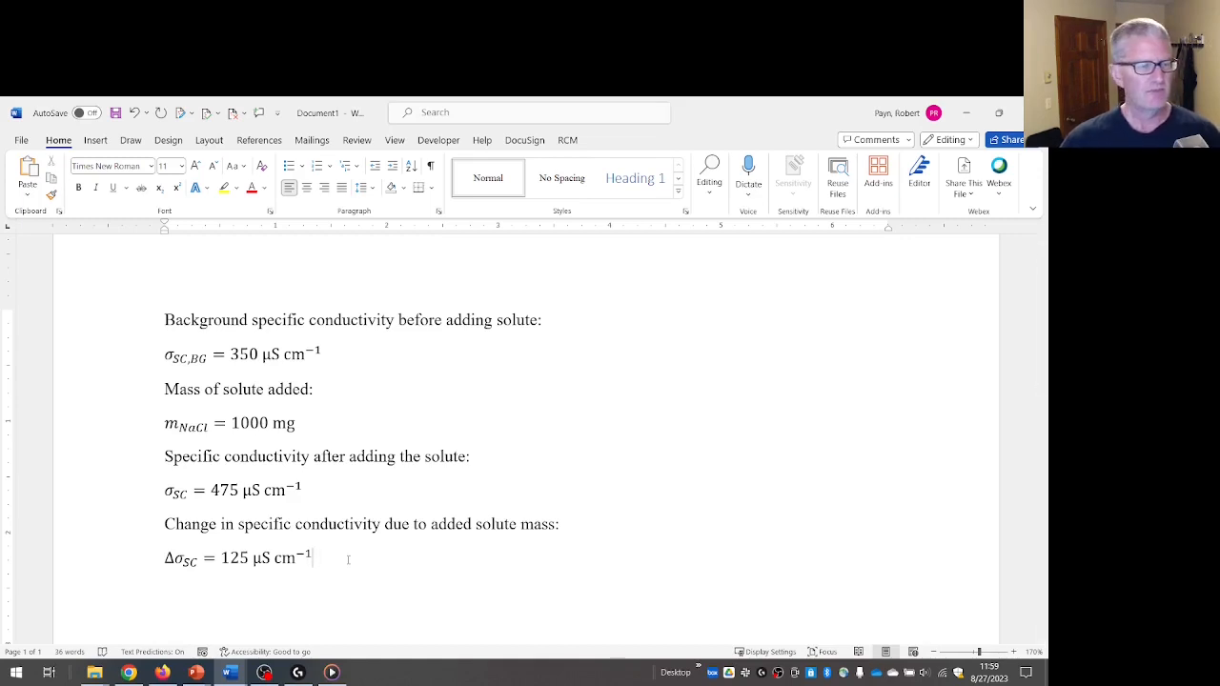
Write the label "The known change in specific conductivity due to a change in solute concentration:" on a new line below the Δσ SC equation.
key("Return")
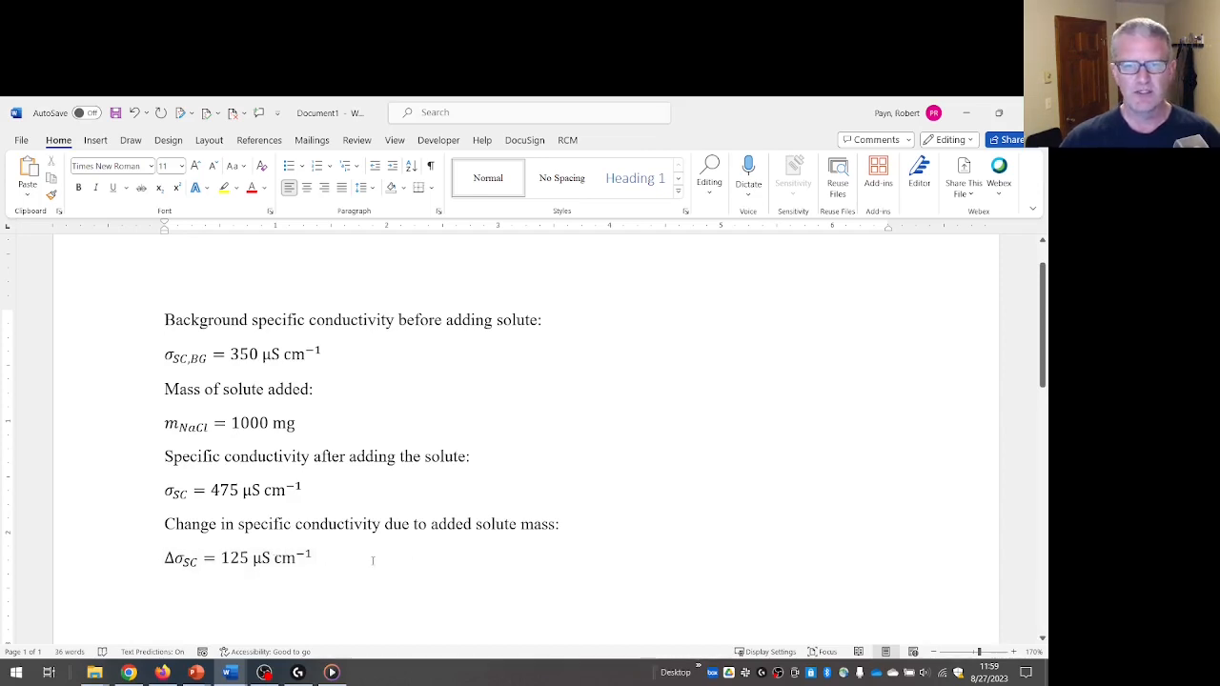
type("The")
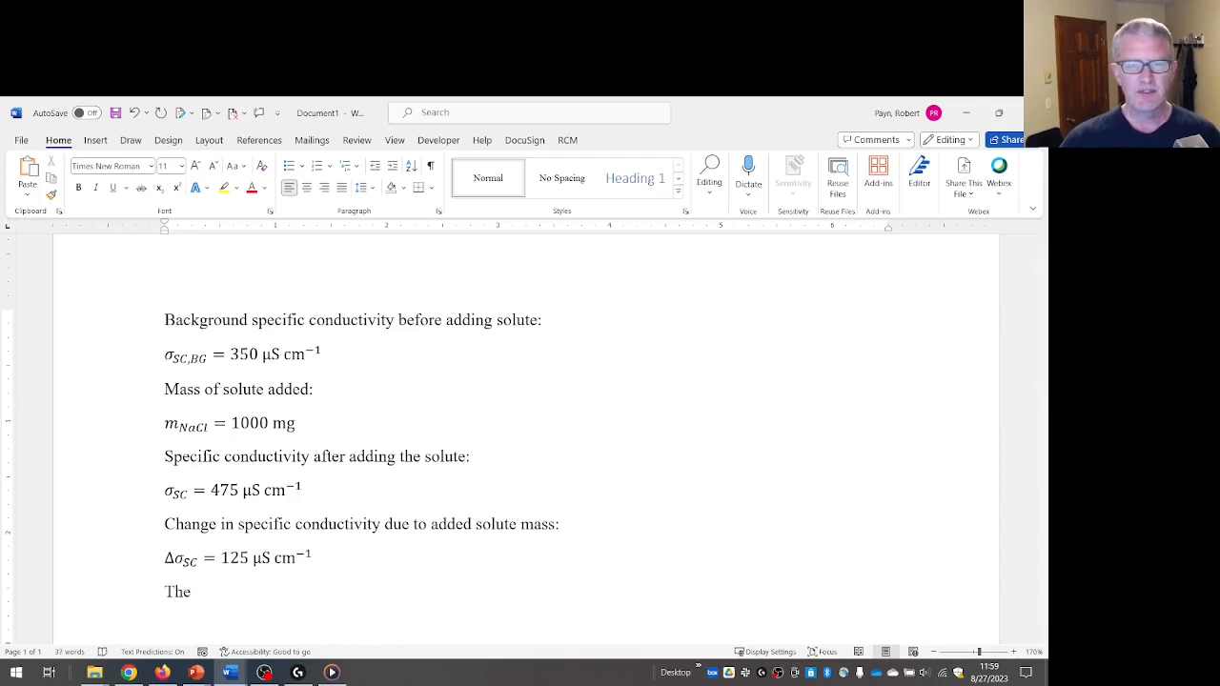
type(" known")
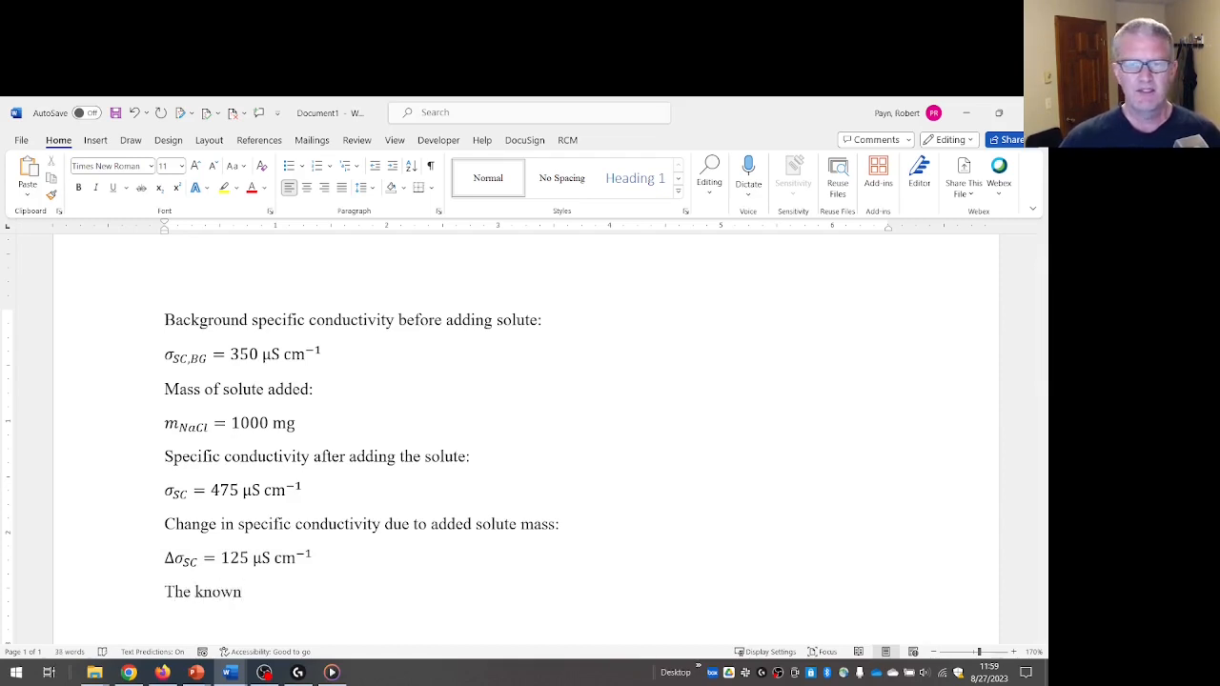
type(" change in spe")
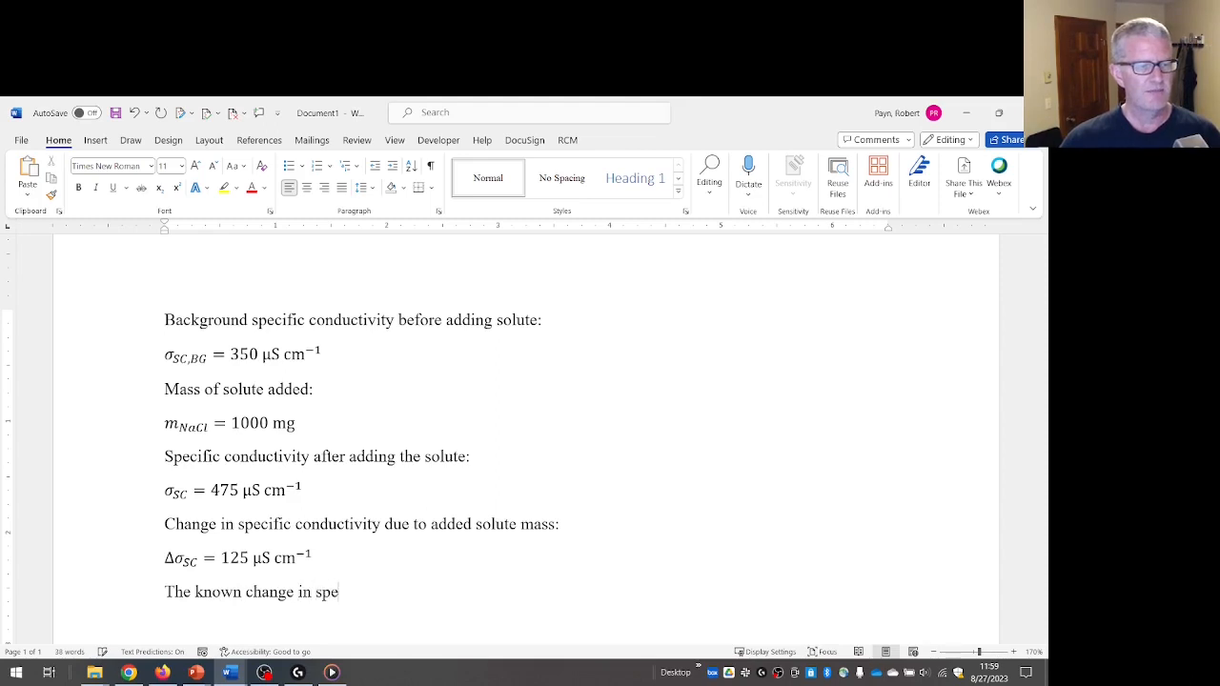
type("cific conductivity")
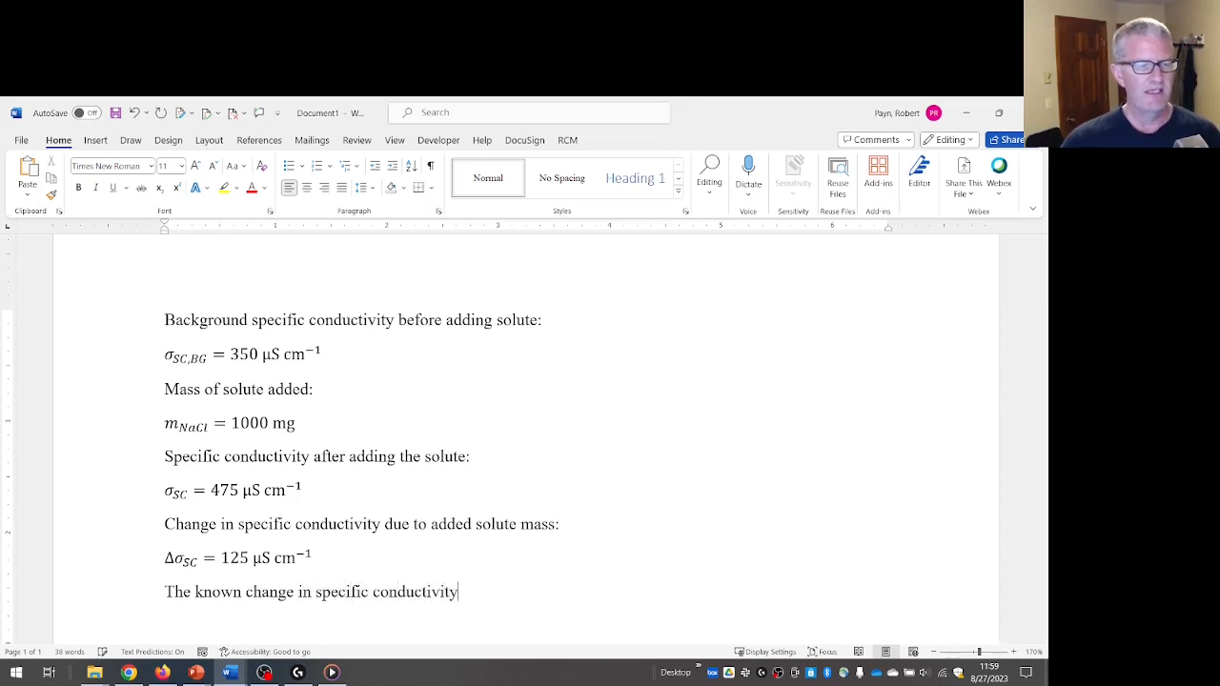
type(" r")
key("BackSpace")
key("BackSpace")
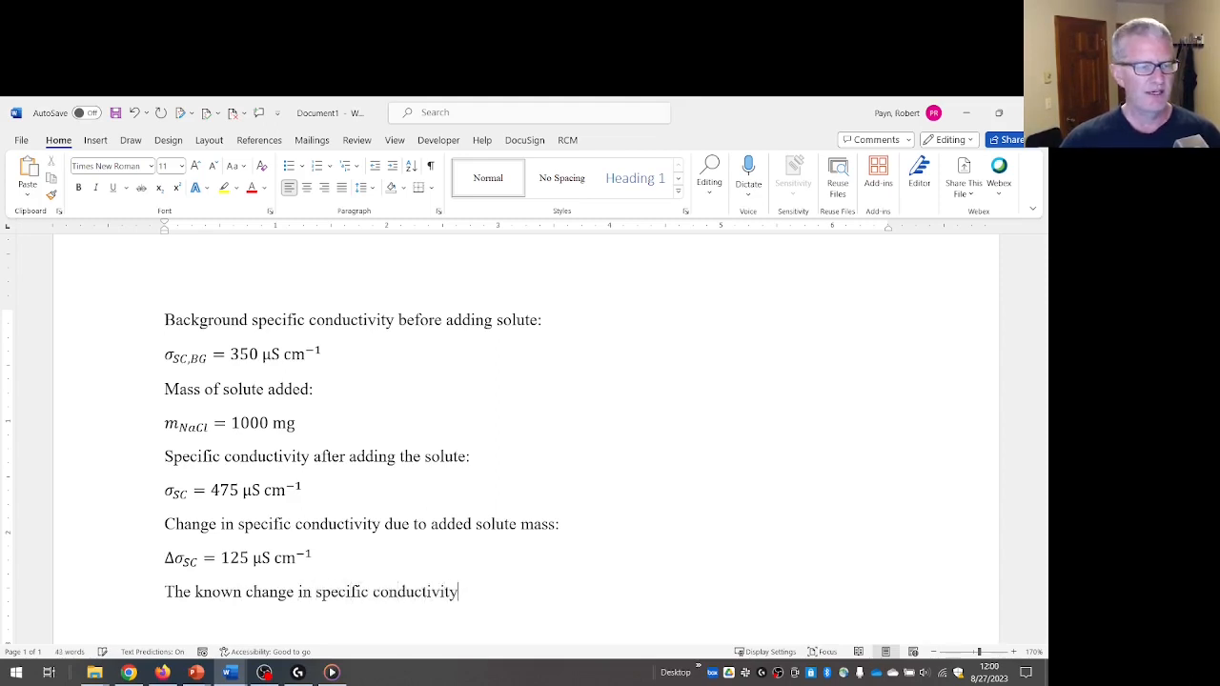
type("due to a")
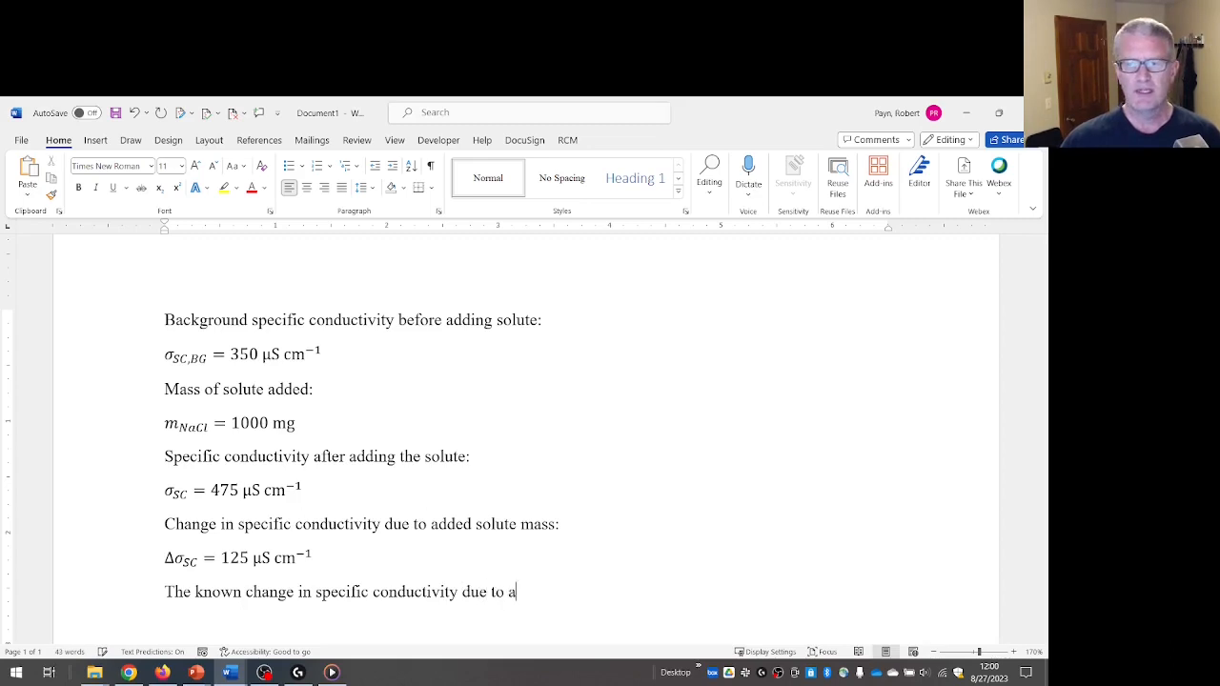
type(" change in s")
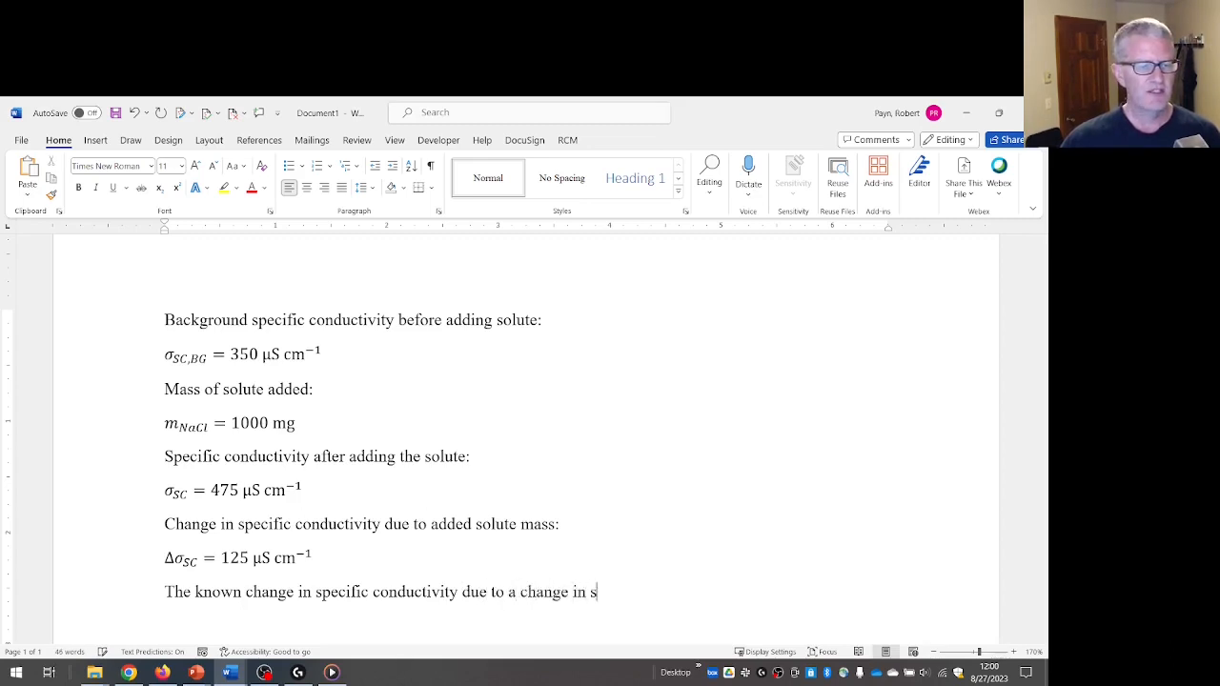
type("olute concentration:")
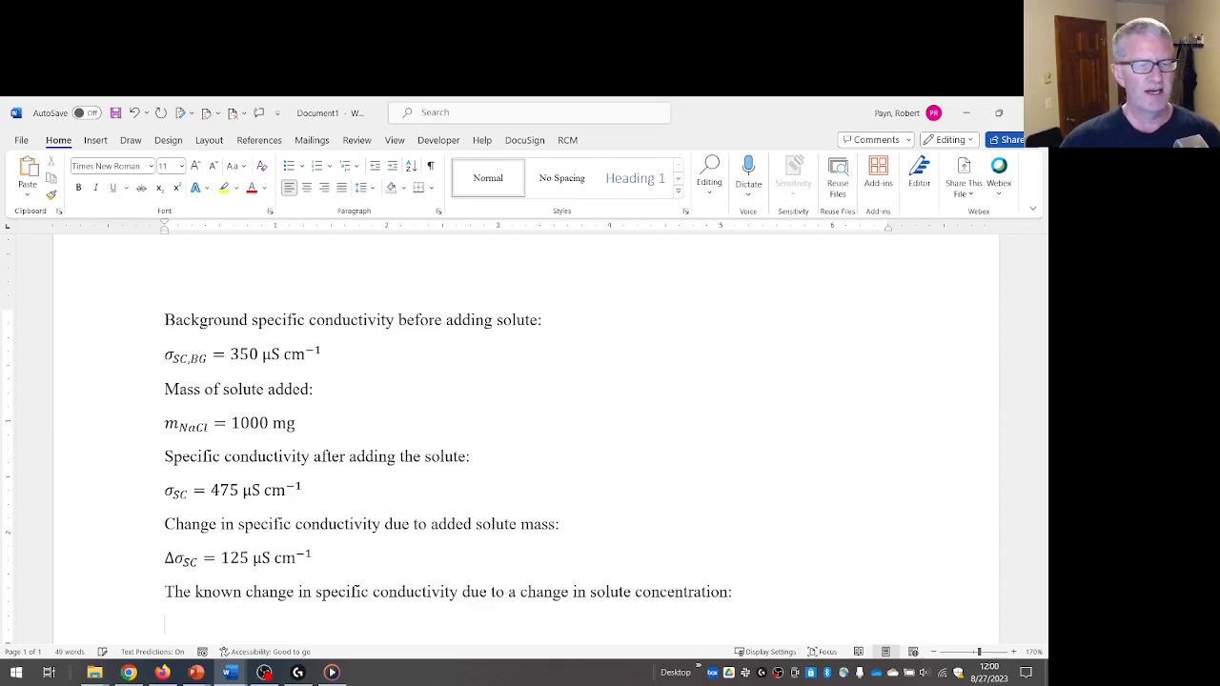
Enter 2 below the solute concentration label and paste the μS cm⁻¹ units copied from the Δσ SC equation after it.
scroll(632, 533, "down", 2)
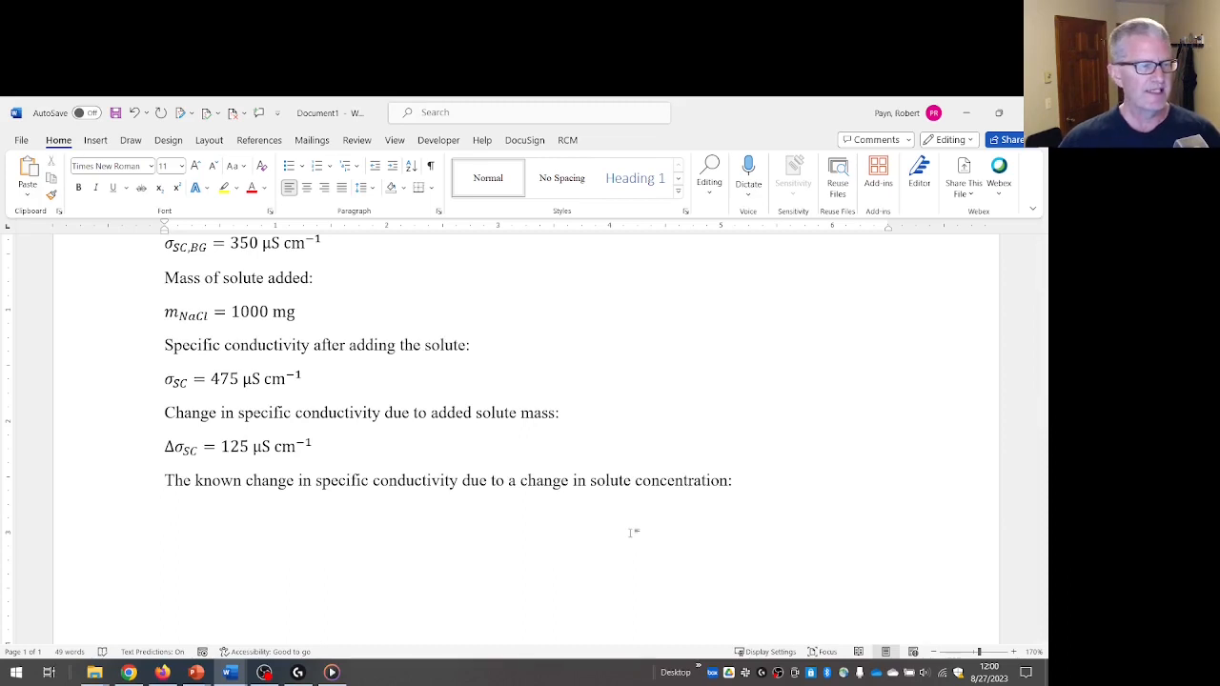
type("2")
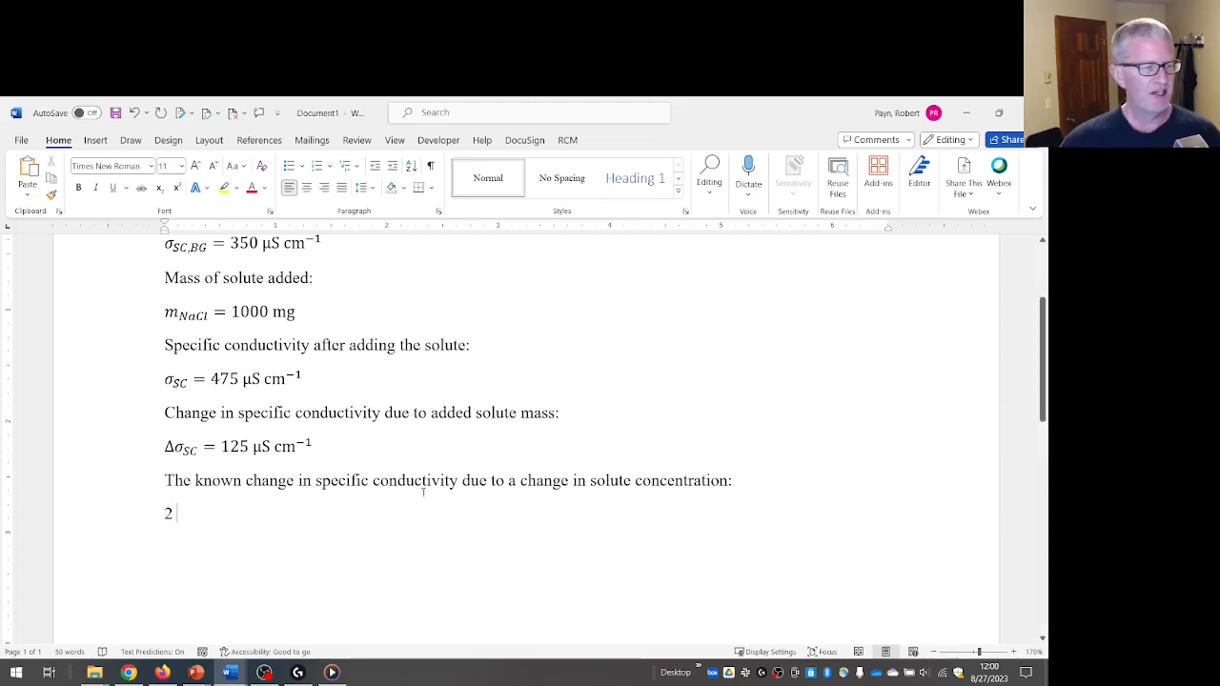
left_click_drag(252, 447, 304, 448)
key("ctrl+c")
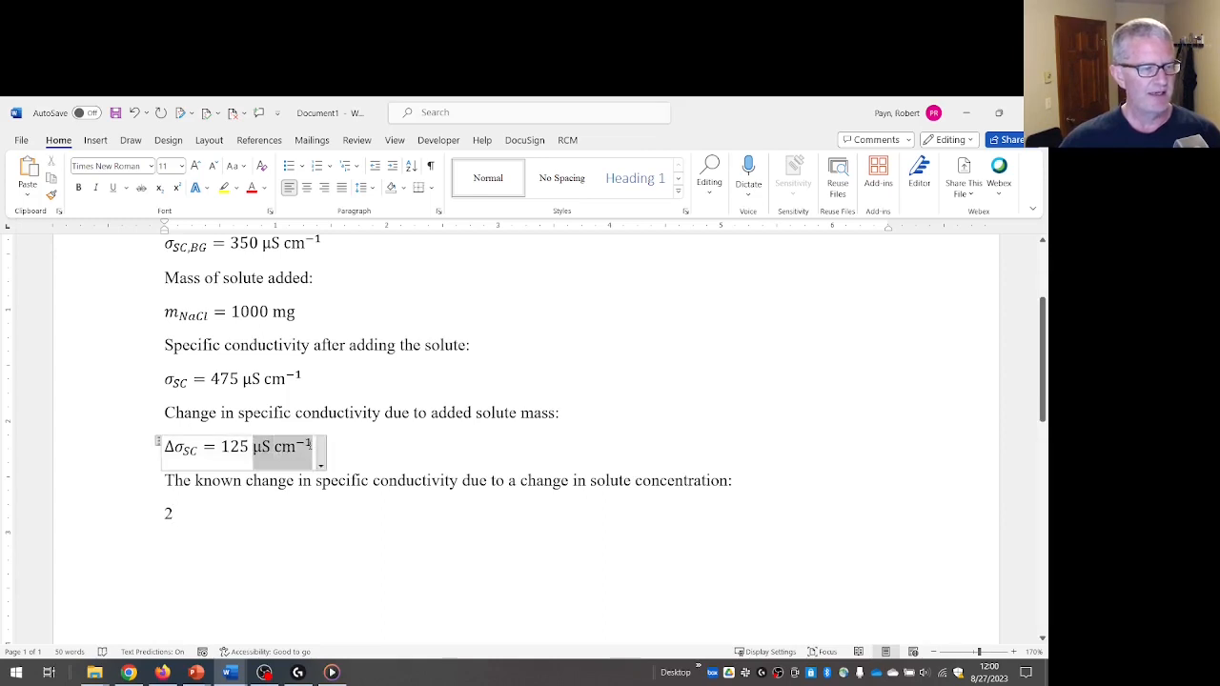
left_click(179, 525)
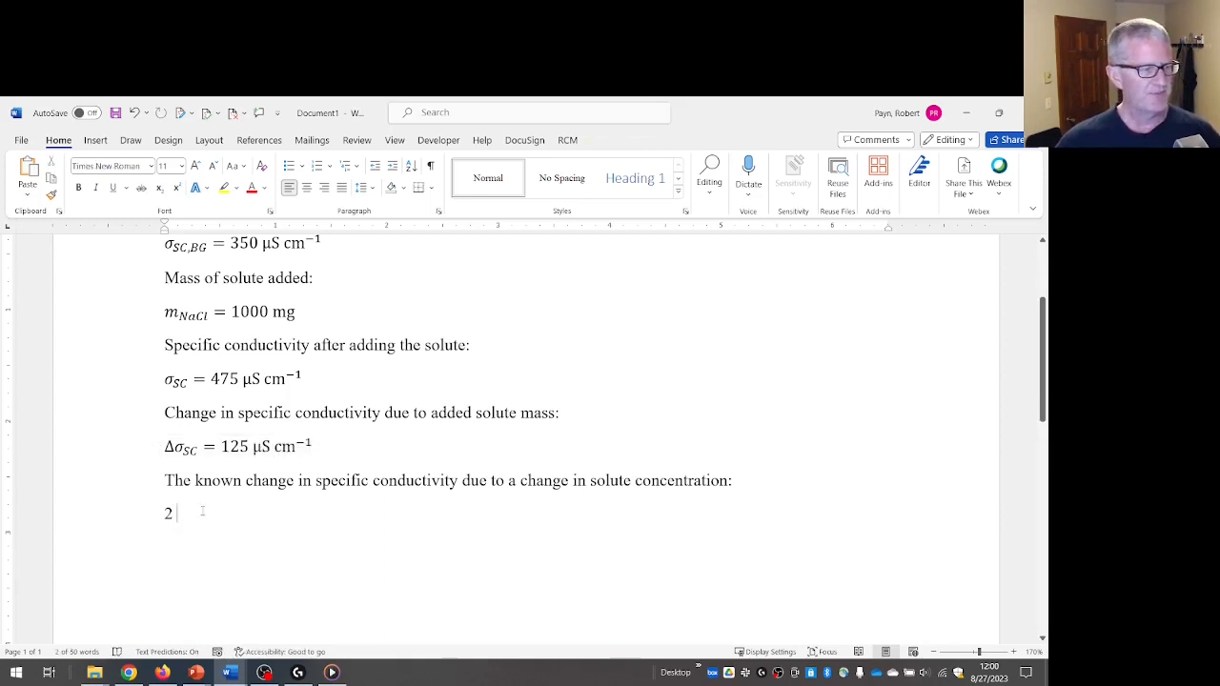
key("ctrl+v")
Put a 2 inside the pasted μS cm⁻¹ equation and delete the plain-text 2 in front of it.
left_click(171, 516)
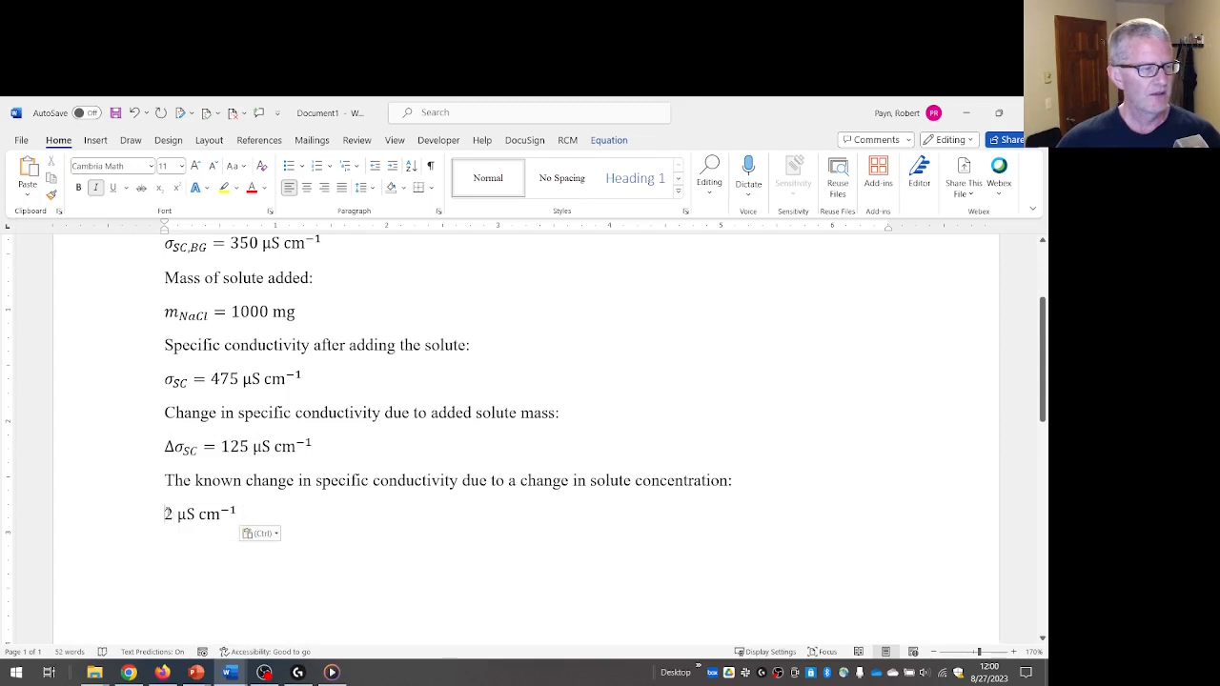
right_click(169, 514)
left_click(186, 515)
left_click(180, 514)
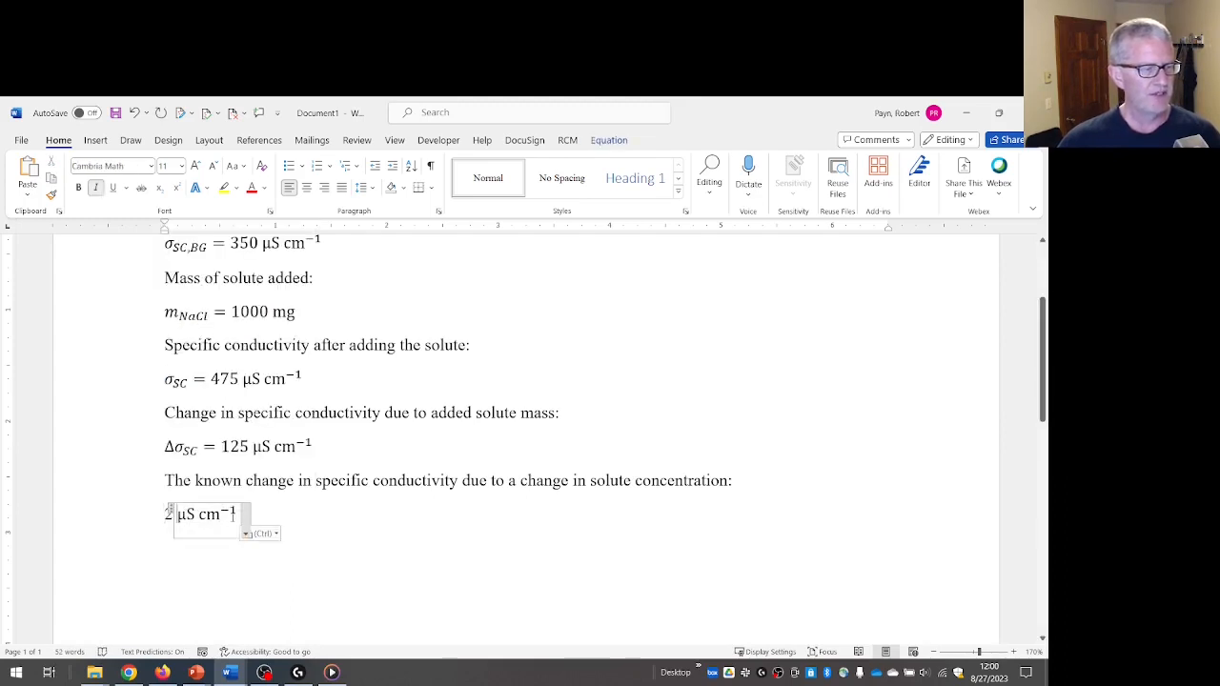
type("2")
key("Left")
key("Left")
key("Left")
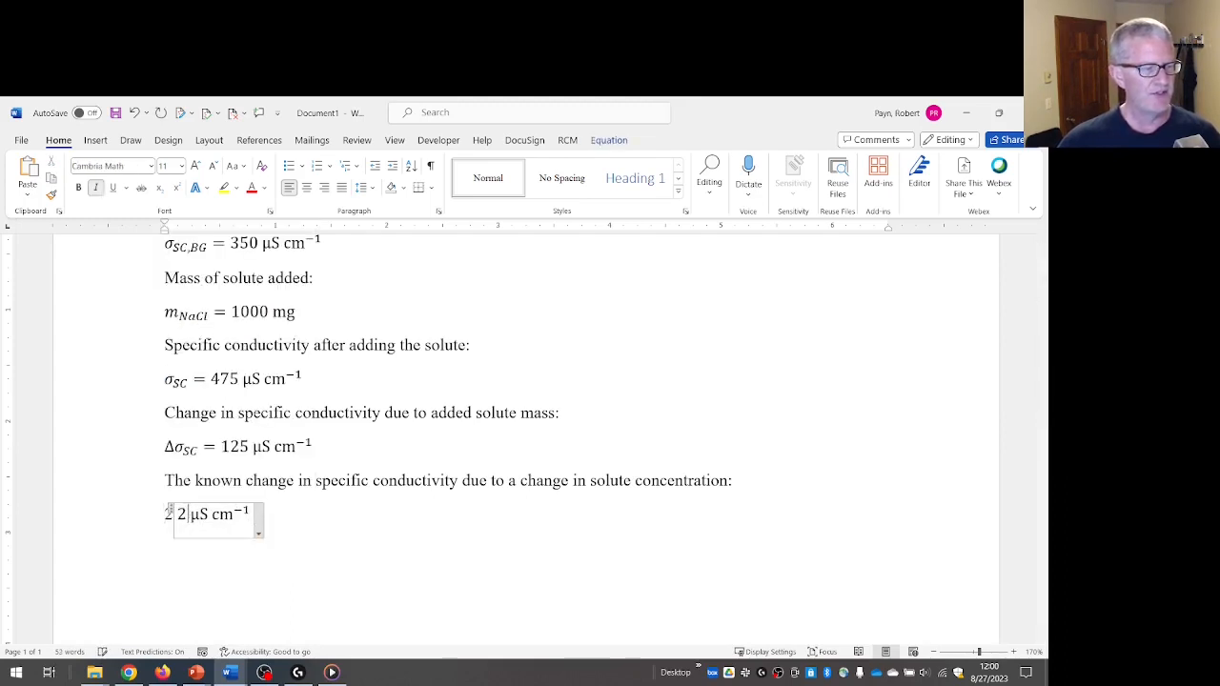
key("BackSpace")
key("BackSpace")
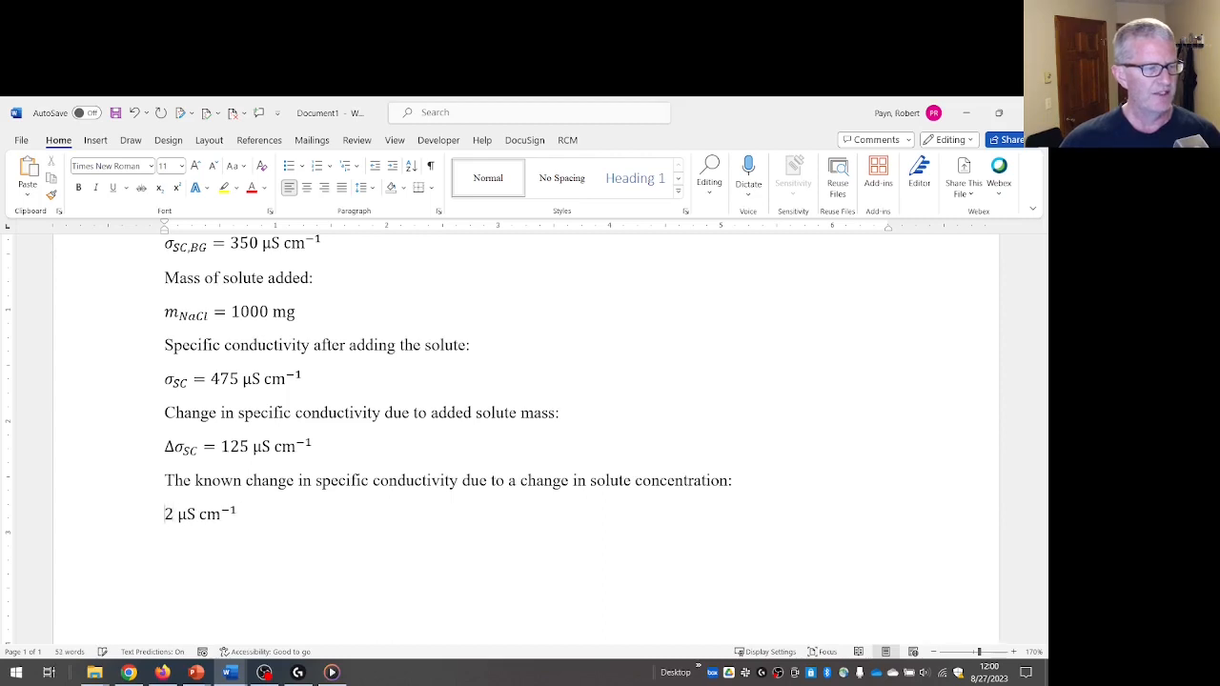
Insert an approximately-equal symbol (\approx) after 2 μS cm⁻¹, inside the equation and outside the exponent.
key("Right")
key("Right")
key("Right")
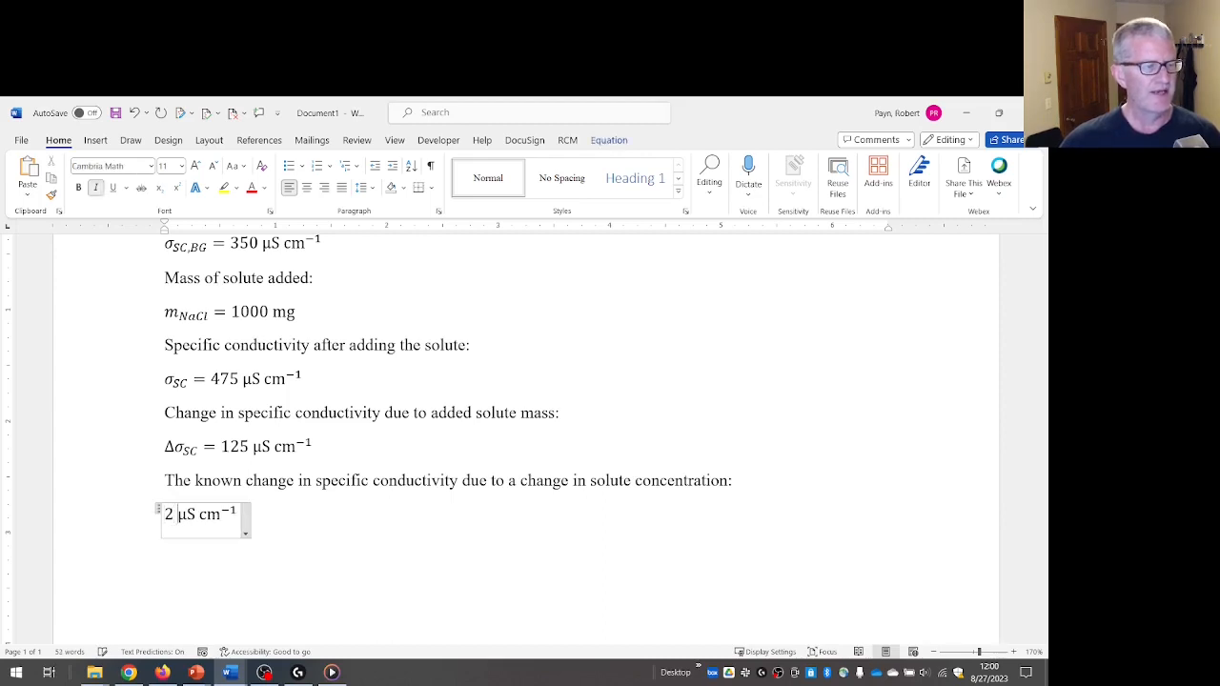
key("Right")
key("Right")
key("Right")
key("Right")
key("Right")
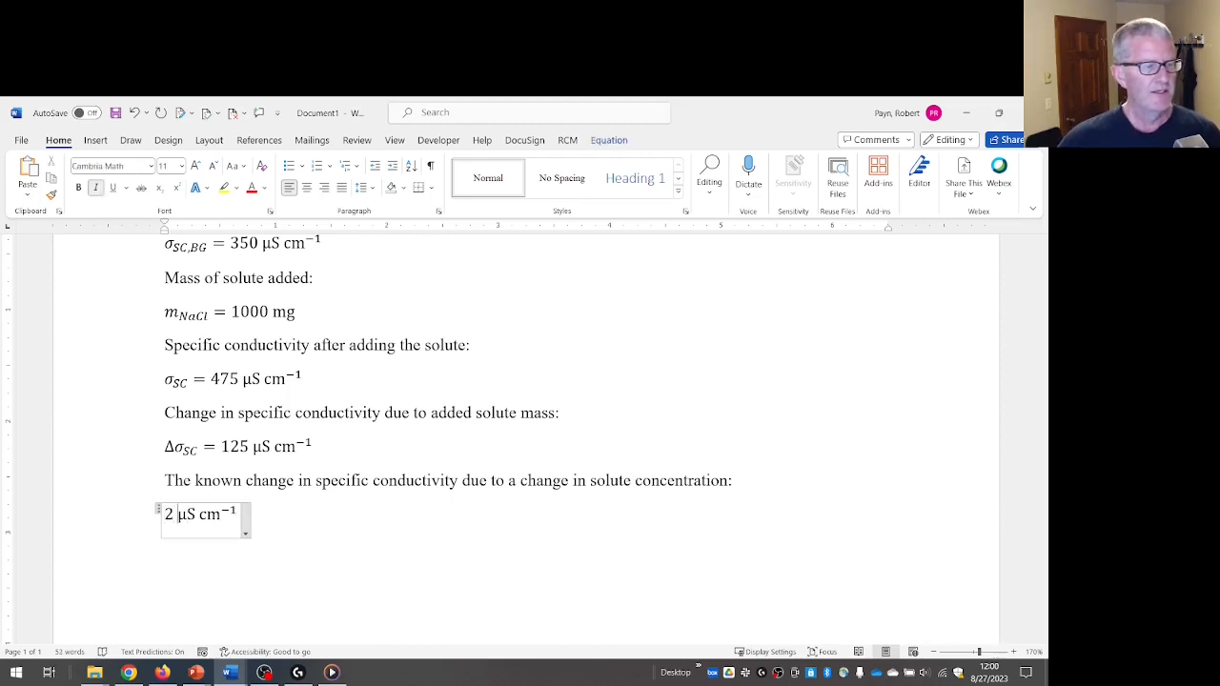
key("Right")
key("Right")
key("Right")
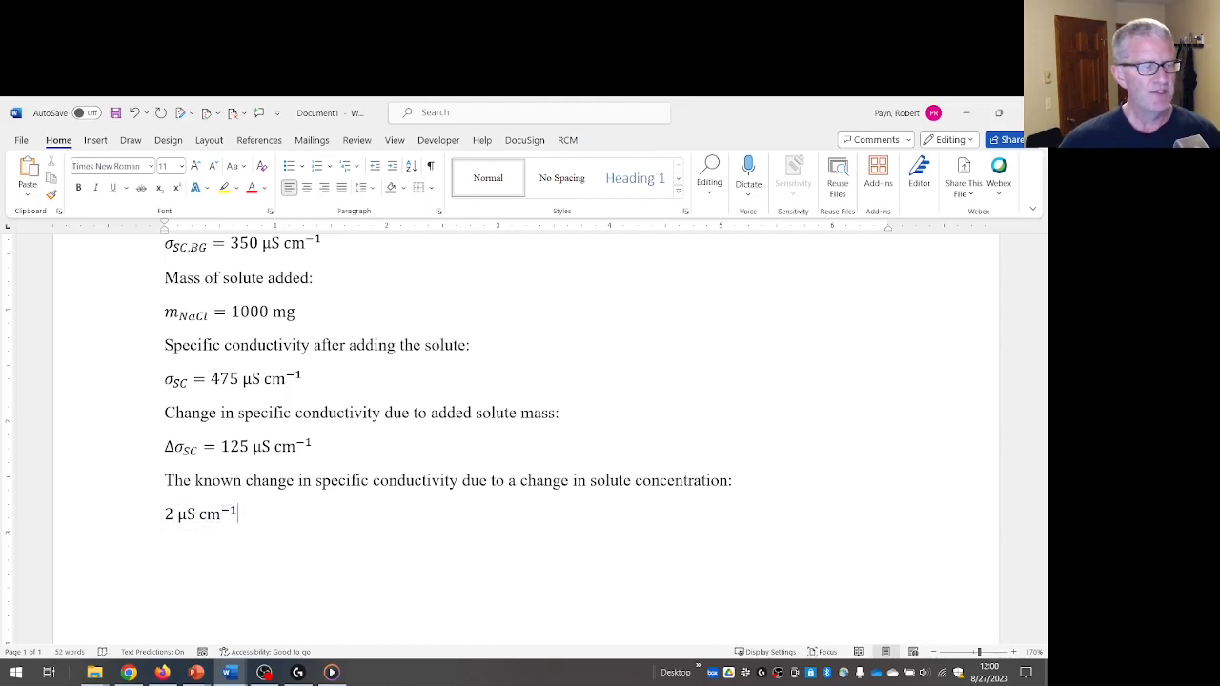
key("Left")
key("Left")
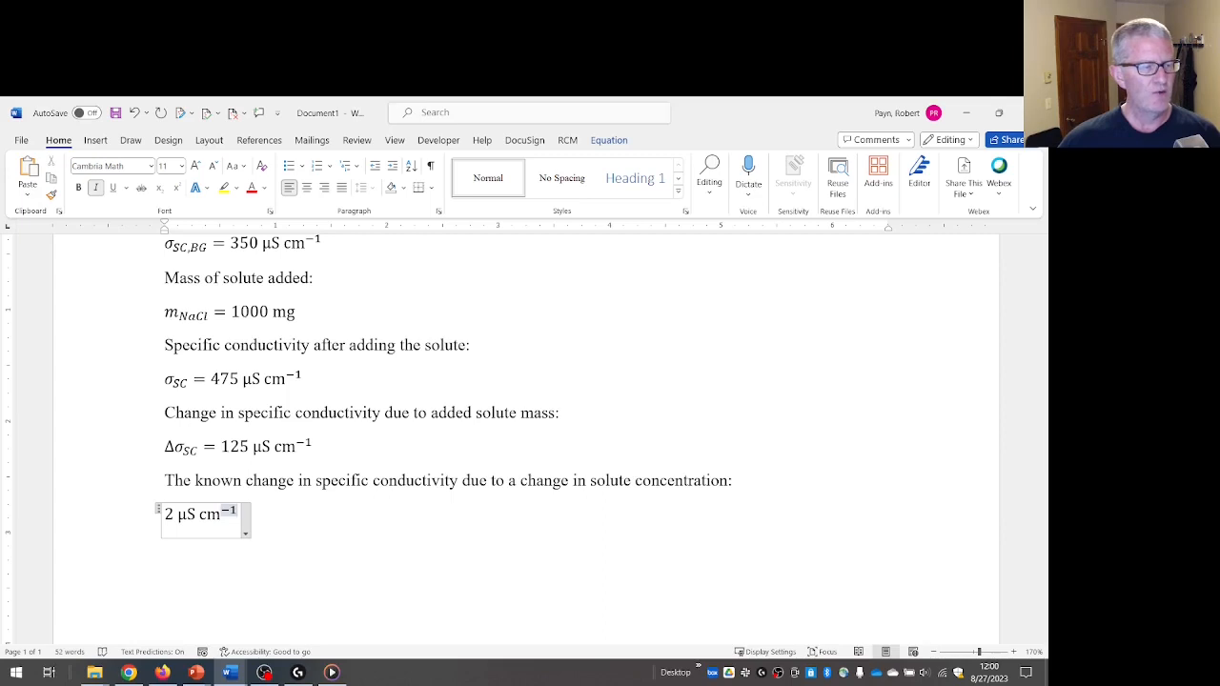
key("Right")
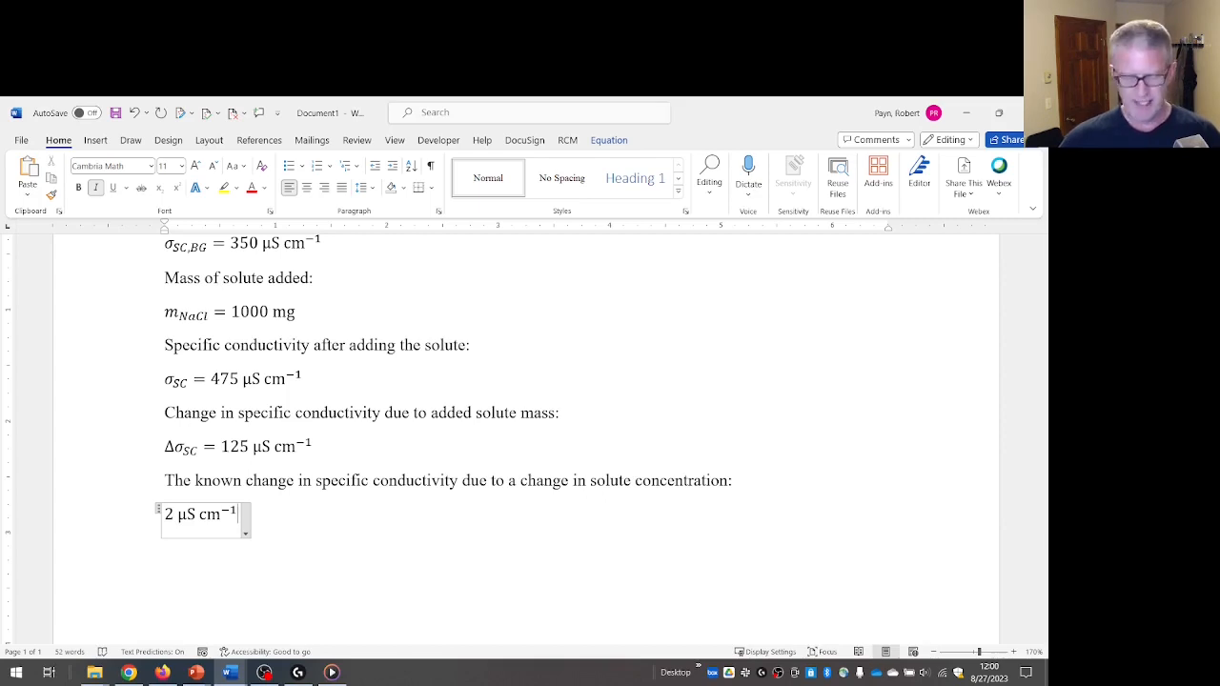
type("\\")
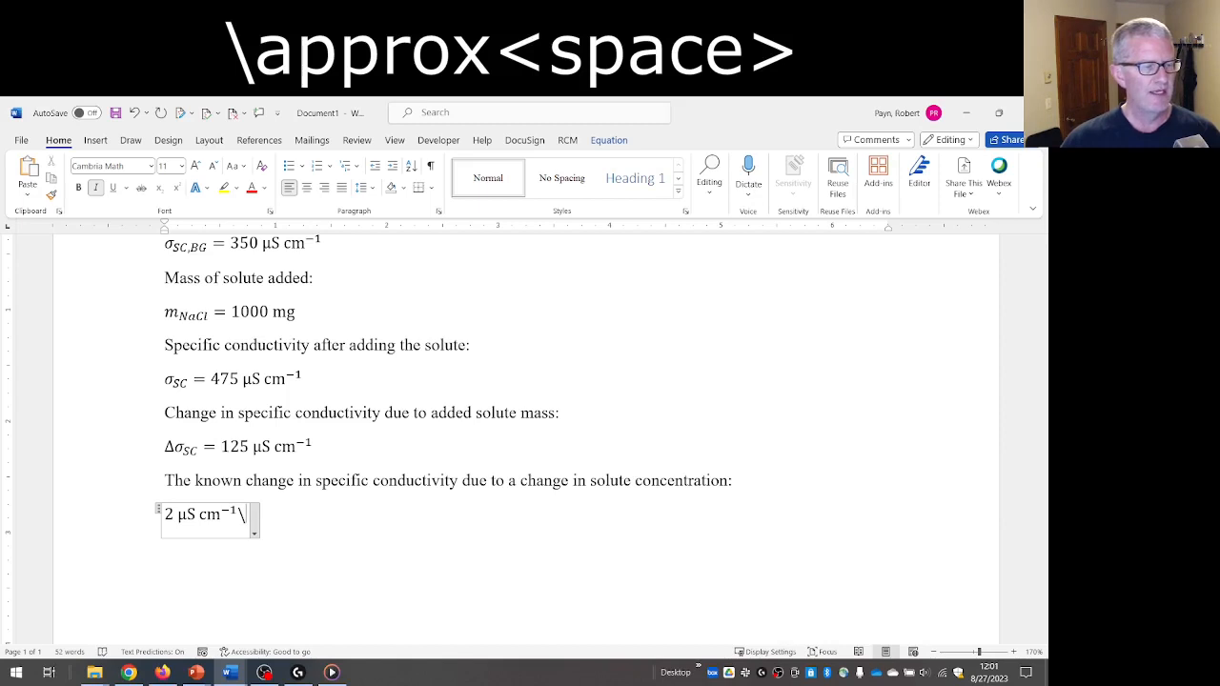
type("appro")
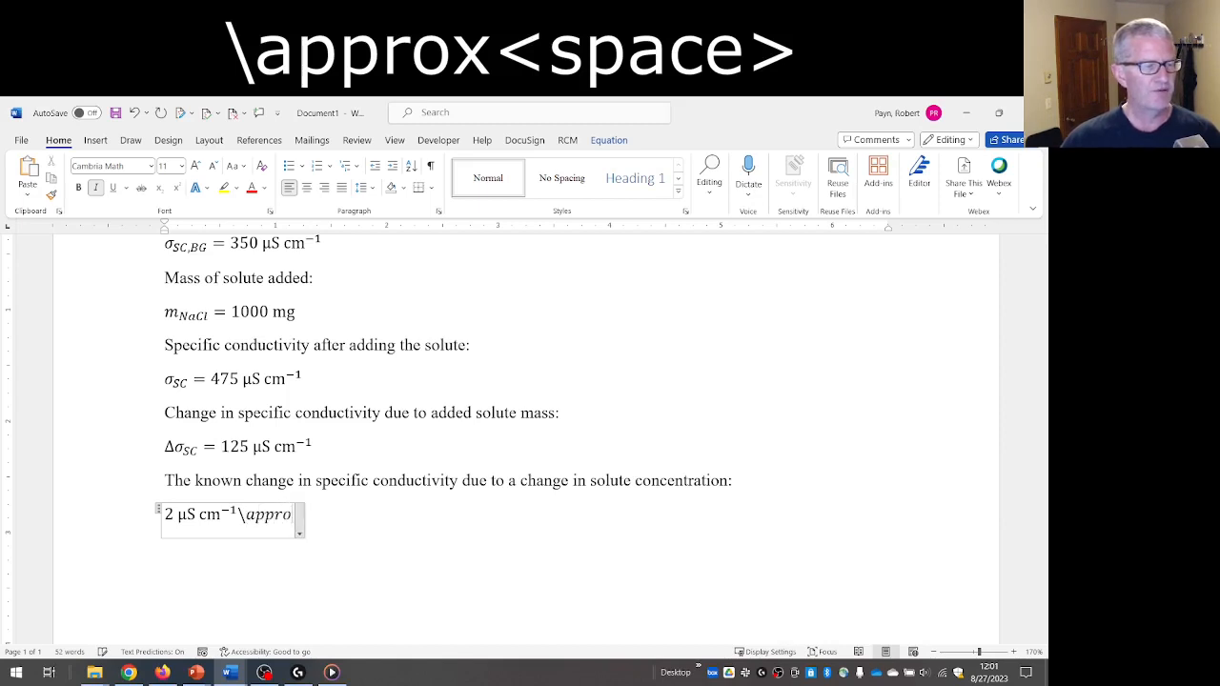
type("x")
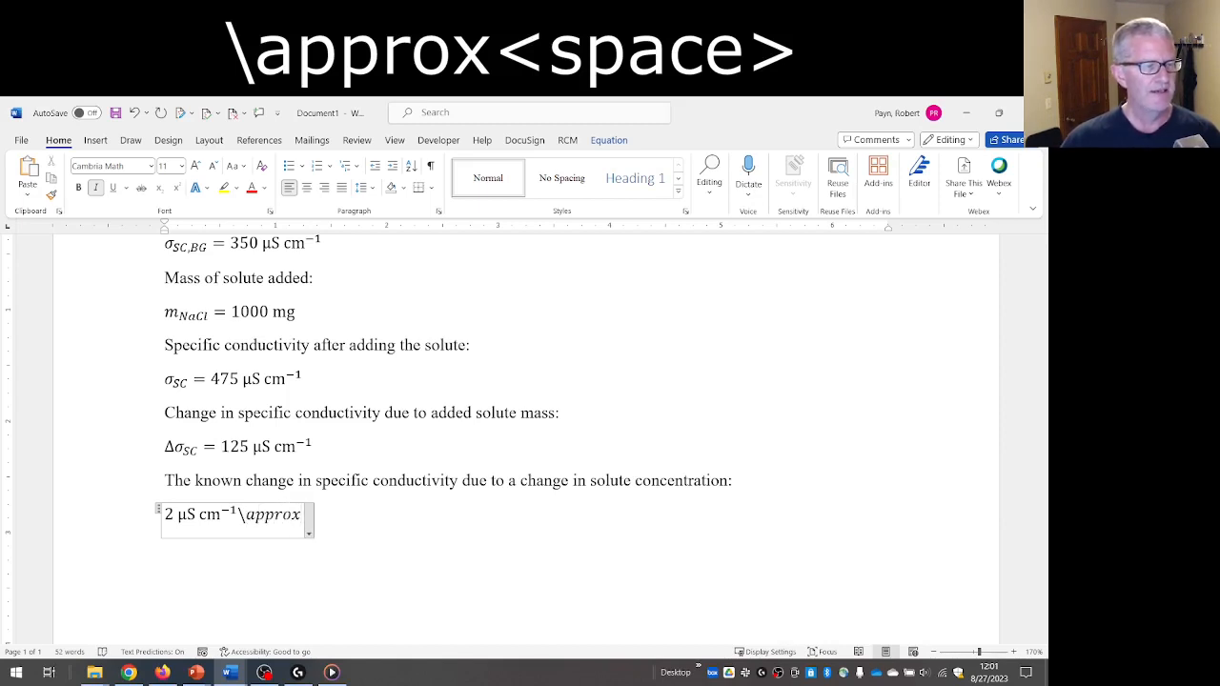
key("space")
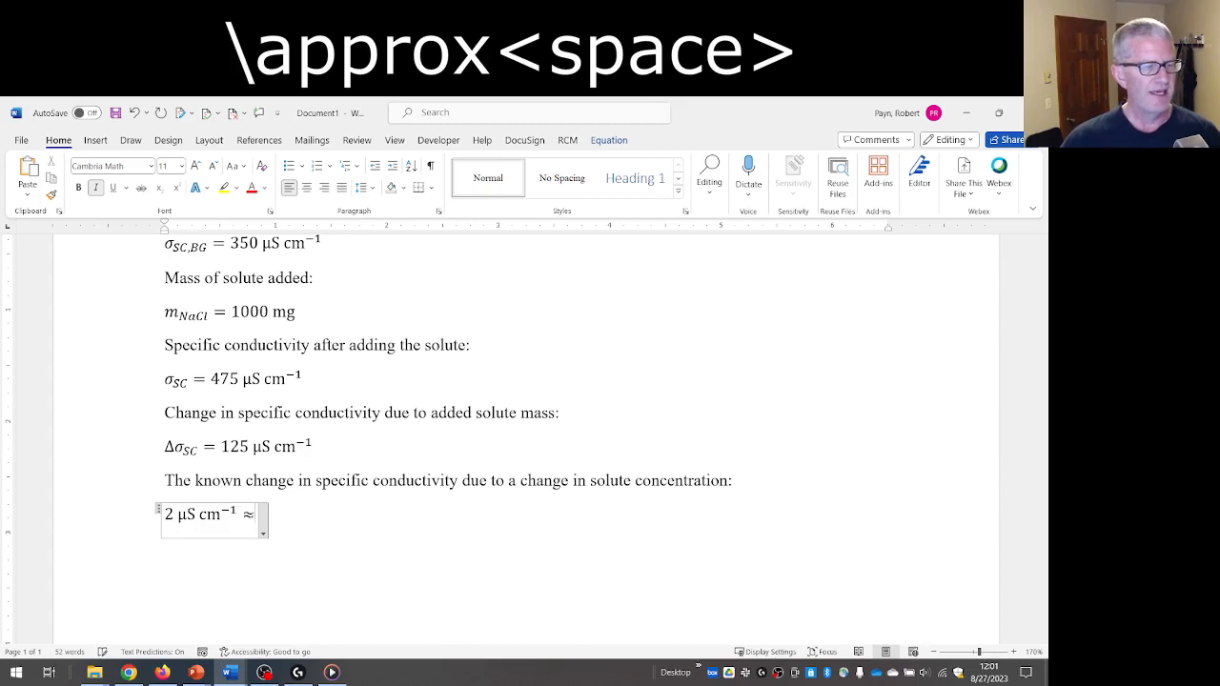
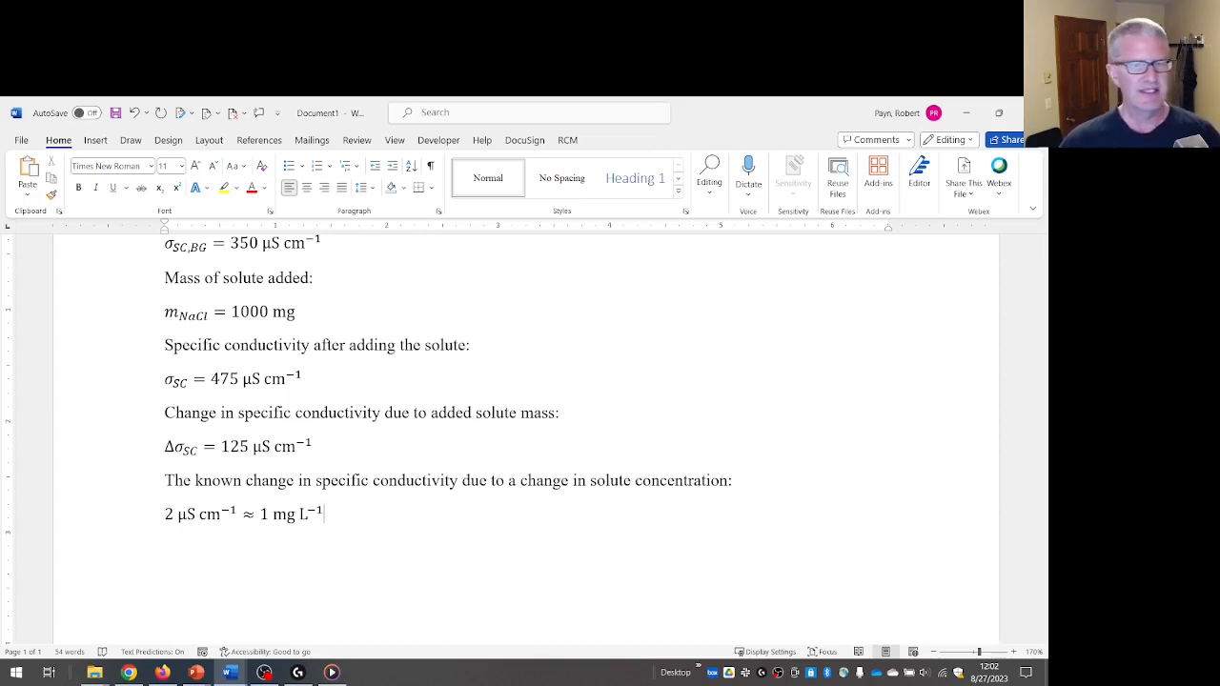
Write the label "Calculate the change in concentration associated with the measured change in conductivity:" on a new line below the 2 μS cm⁻¹ equation.
key("Return")
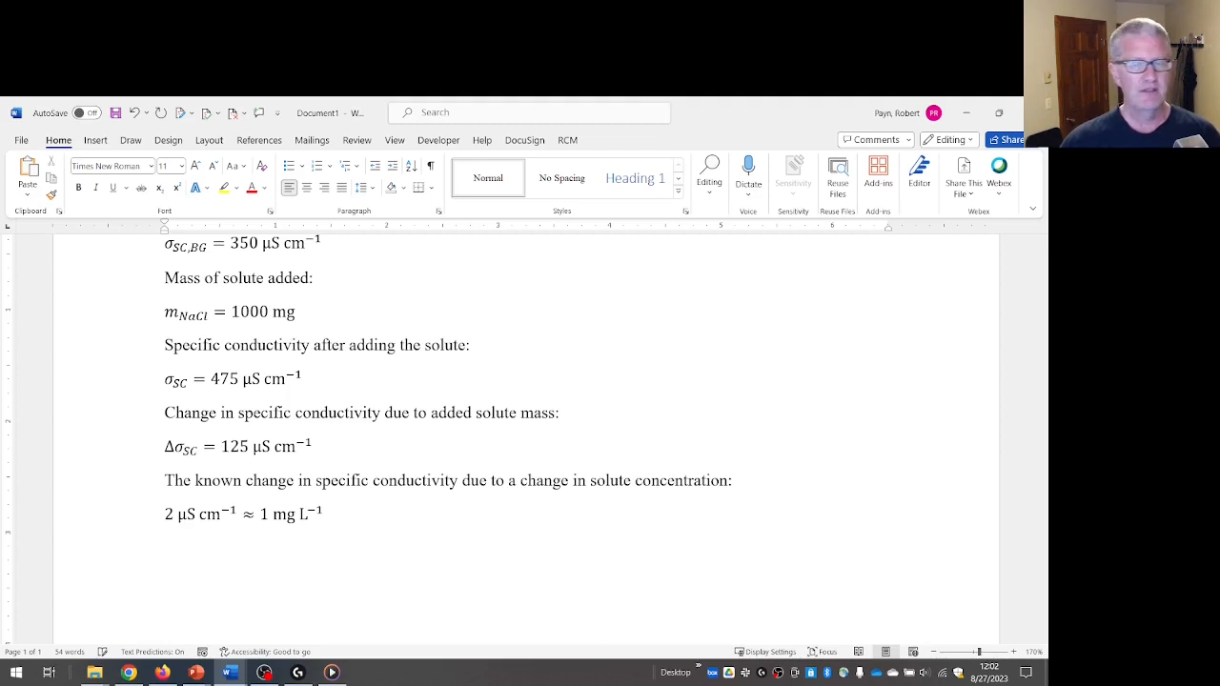
type("Calculate tha")
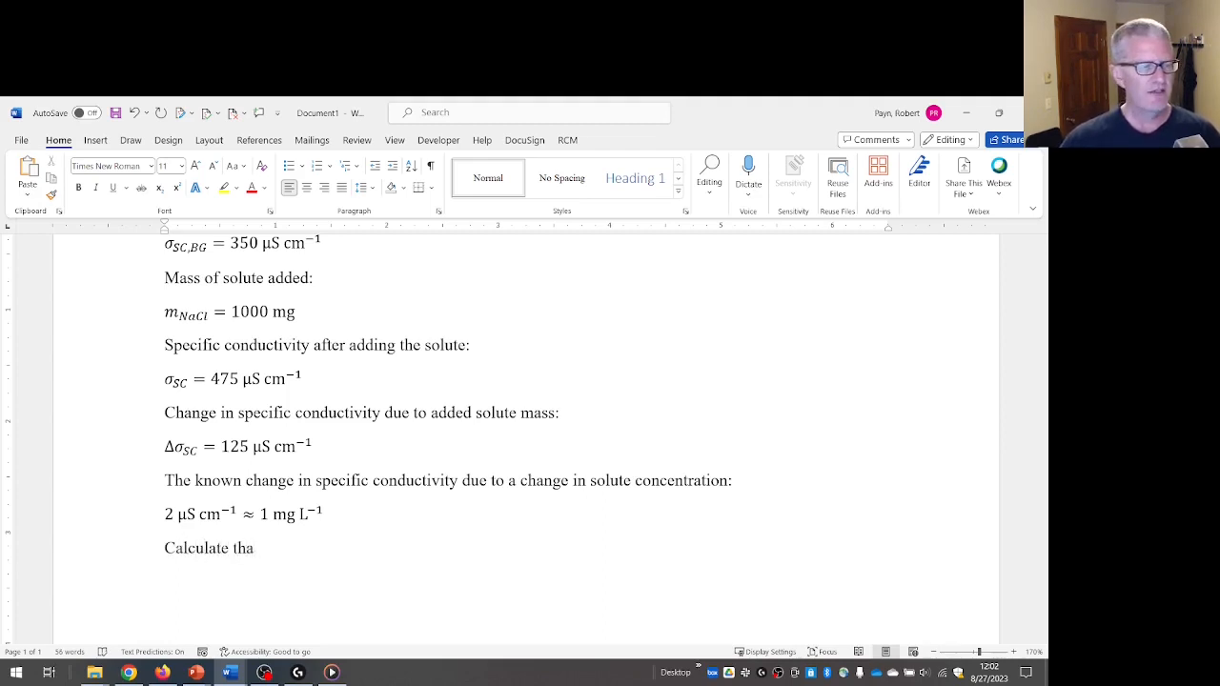
key("BackSpace")
type("e changes")
key("BackSpace")
type("in concentration associ")
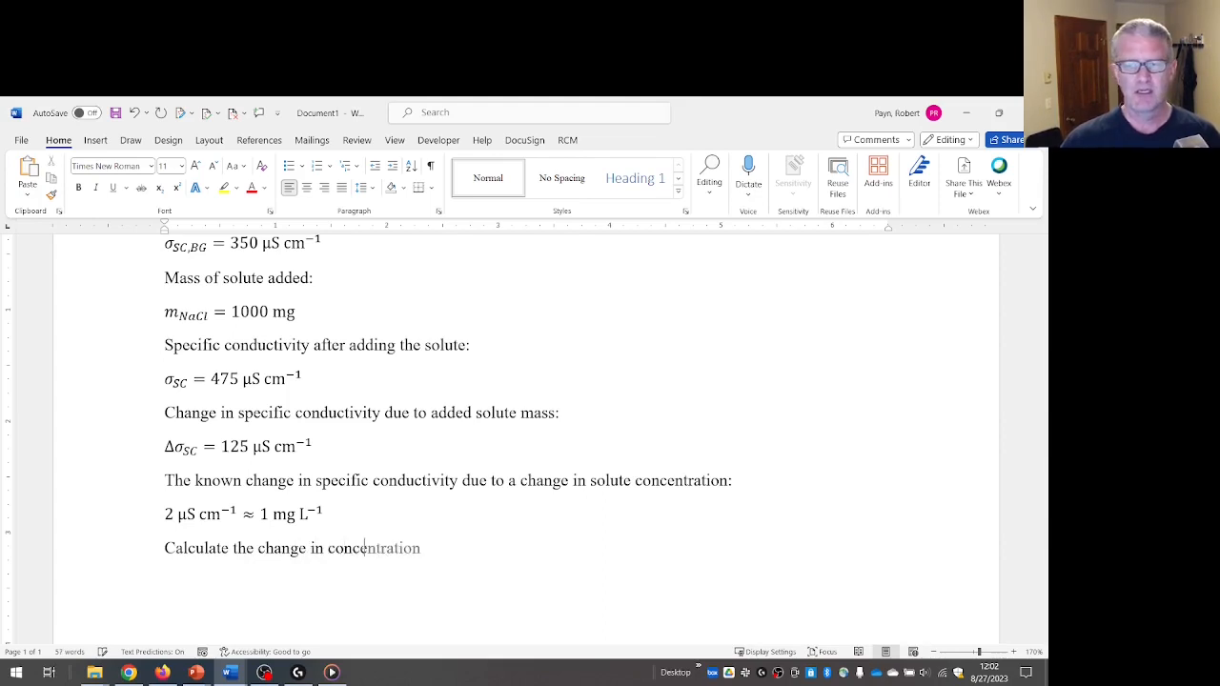
type("at")
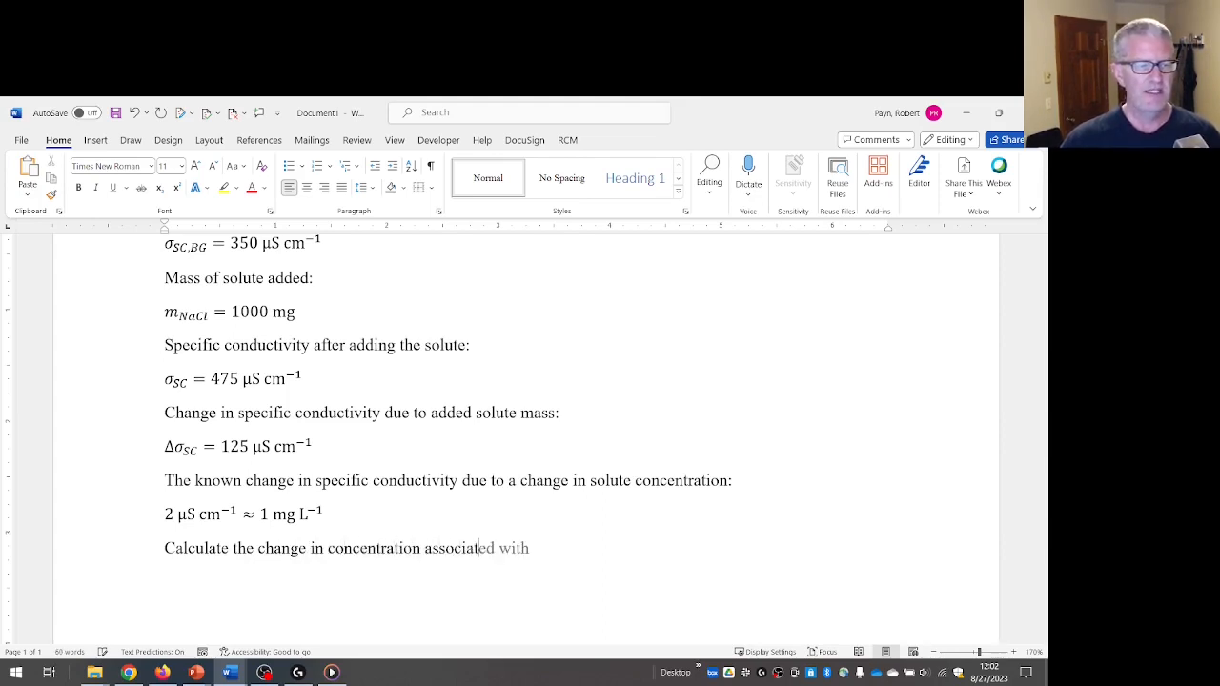
type("ed with the meas")
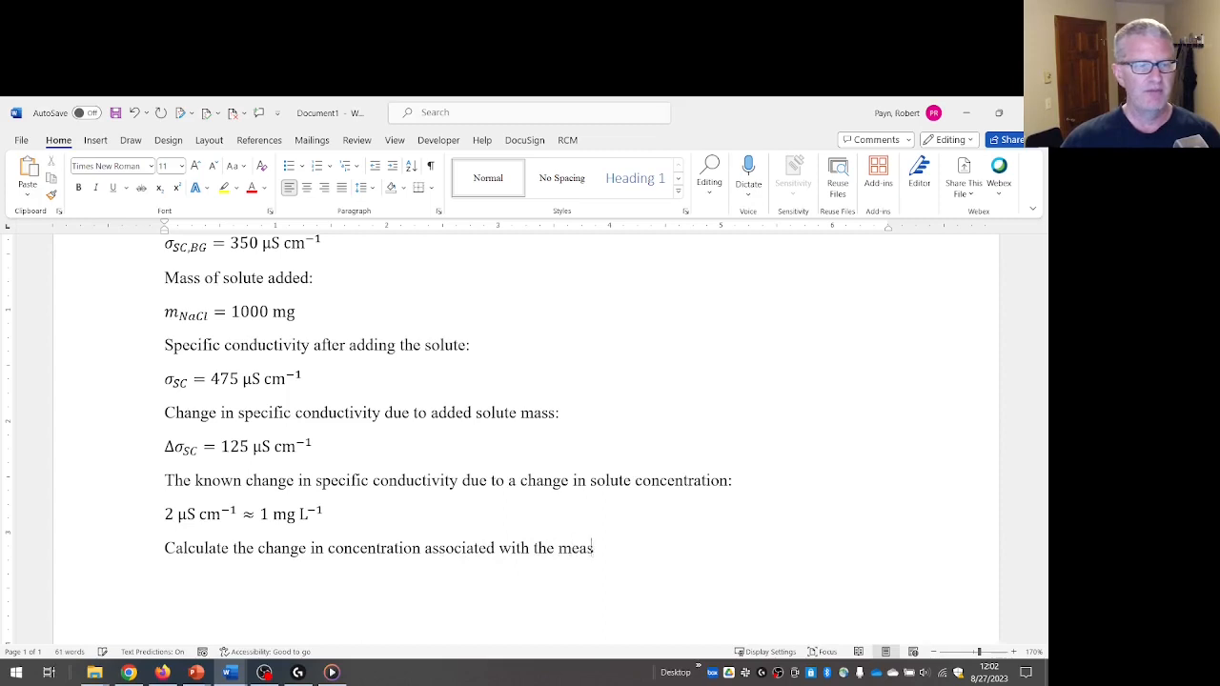
type("ured change")
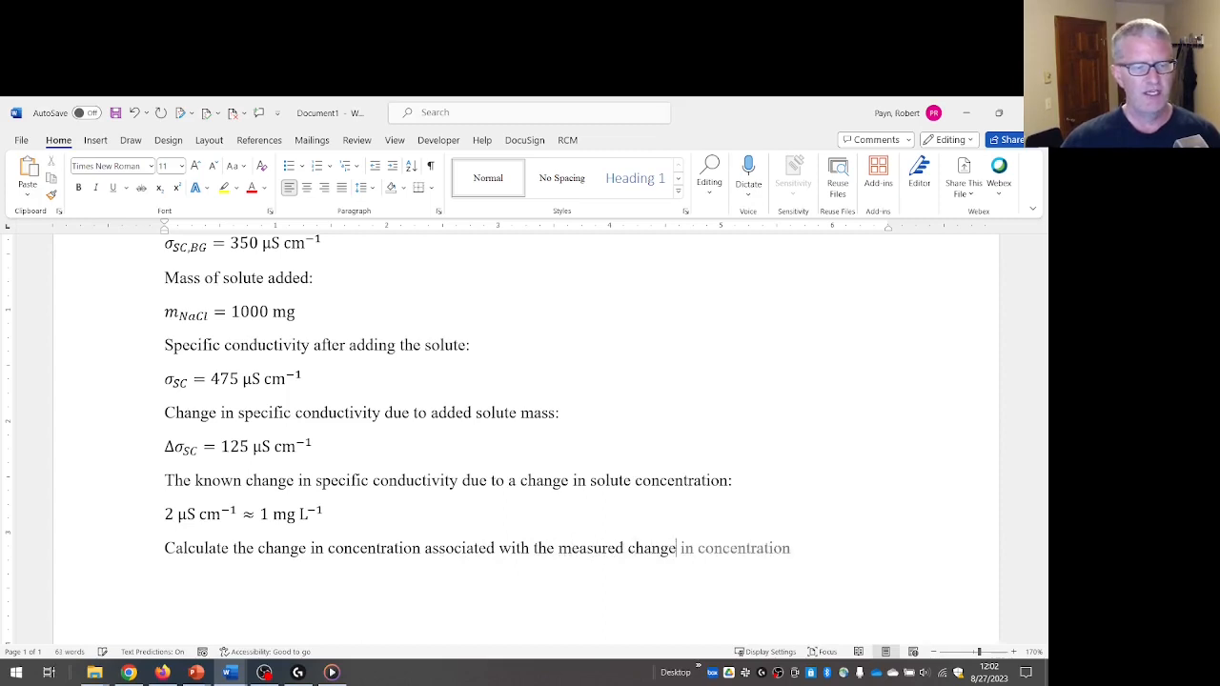
type(" in conductivity")
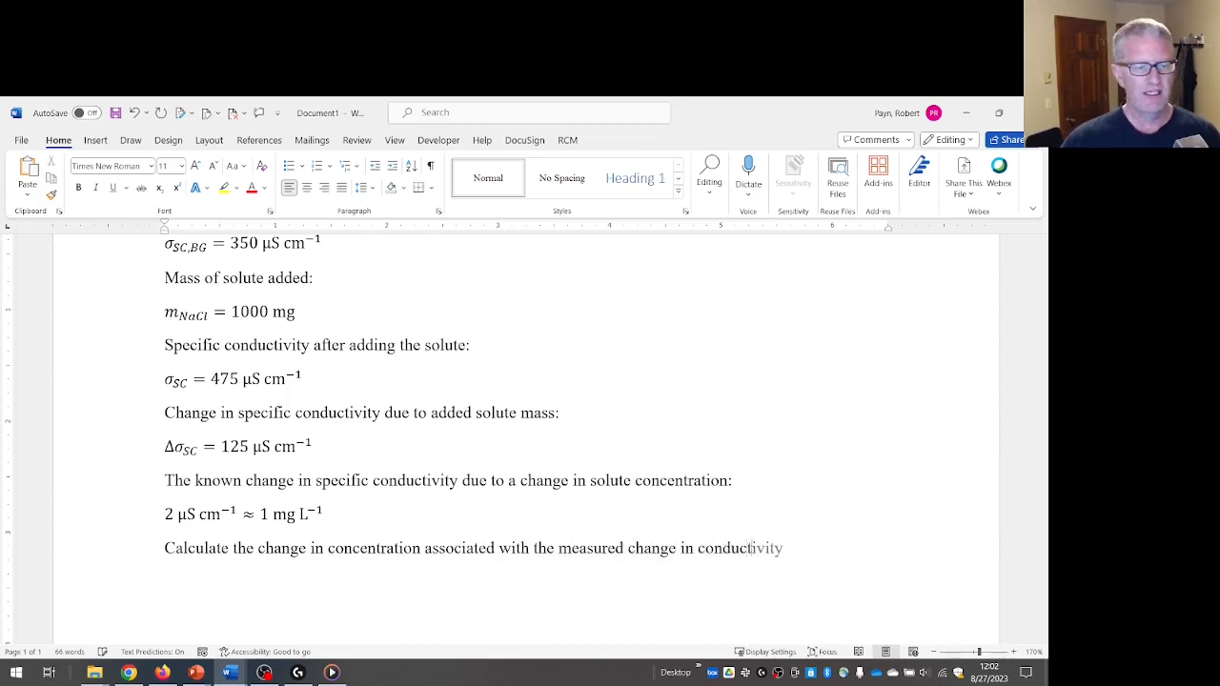
type(":")
key("Return")
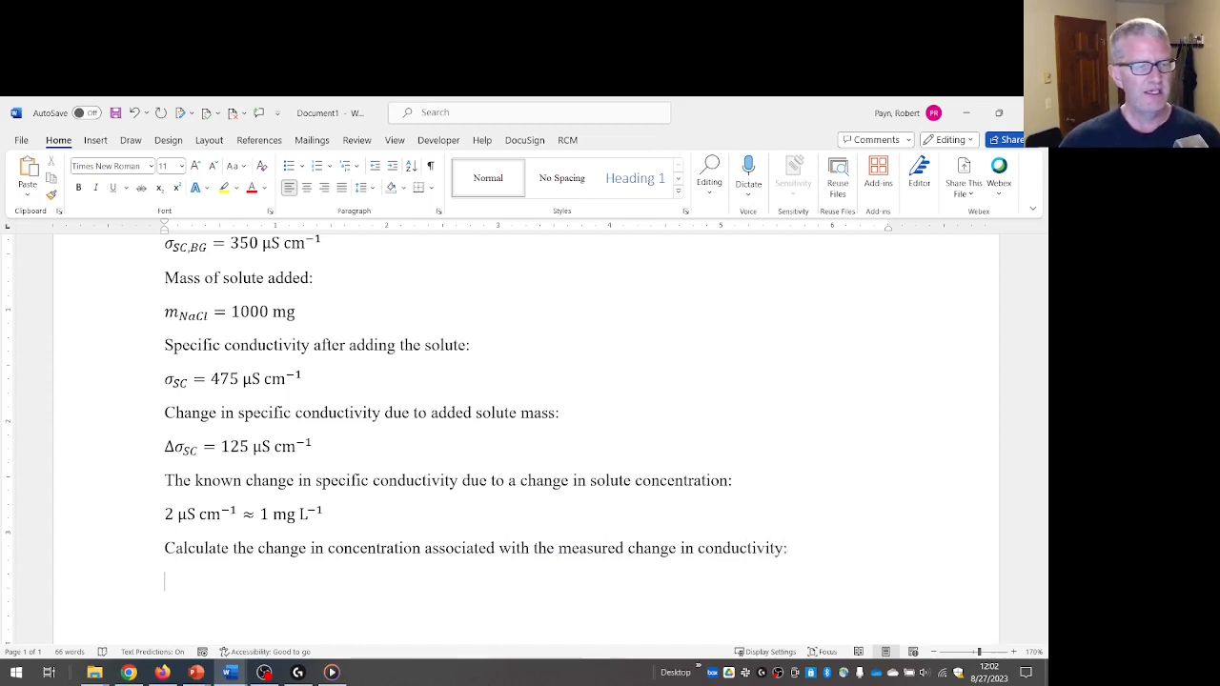
Copy 125 μS cm⁻¹ from the Δσ SC equation and paste it on the empty line below the calculation label.
key("Up")
key("Up")
key("Down")
key("Down")
key("Down")
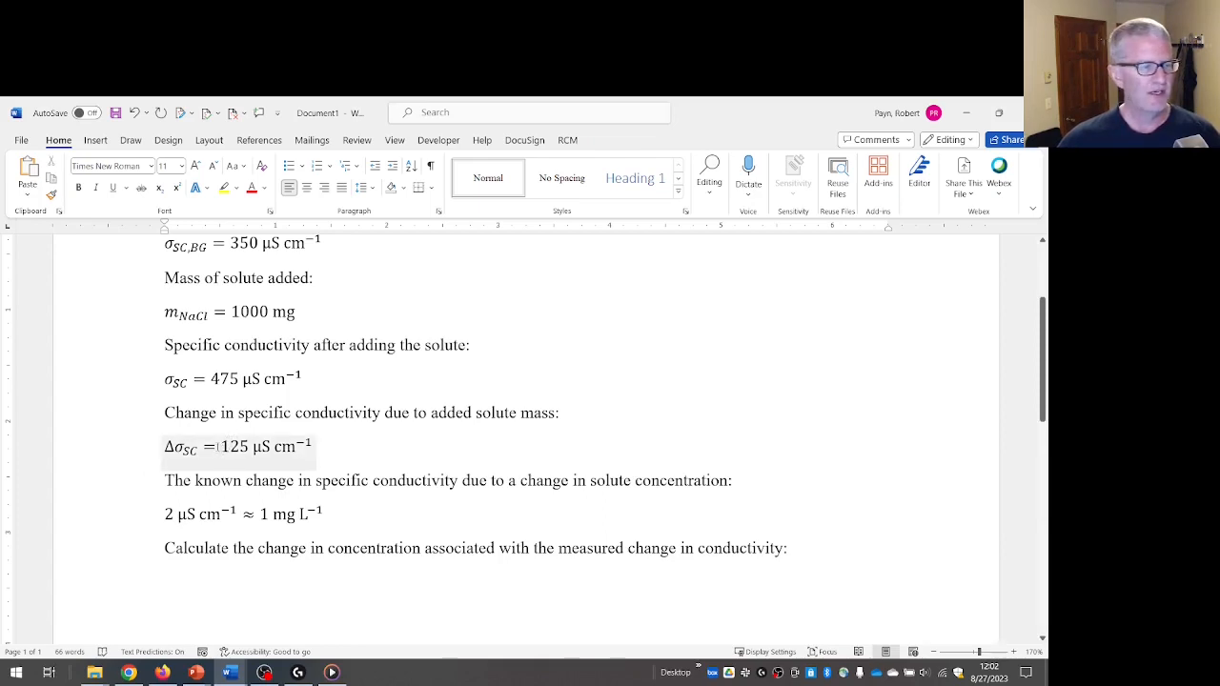
left_click_drag(220, 446, 312, 446)
key("ctrl+c")
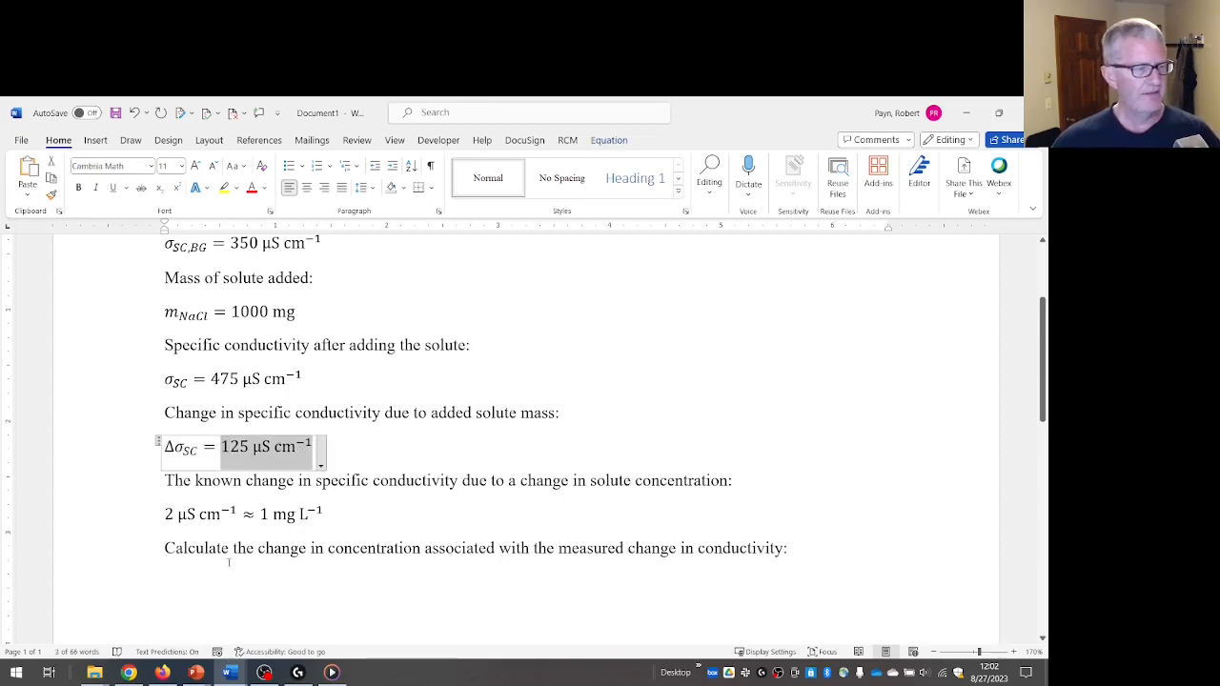
left_click(204, 584)
key("ctrl+v")
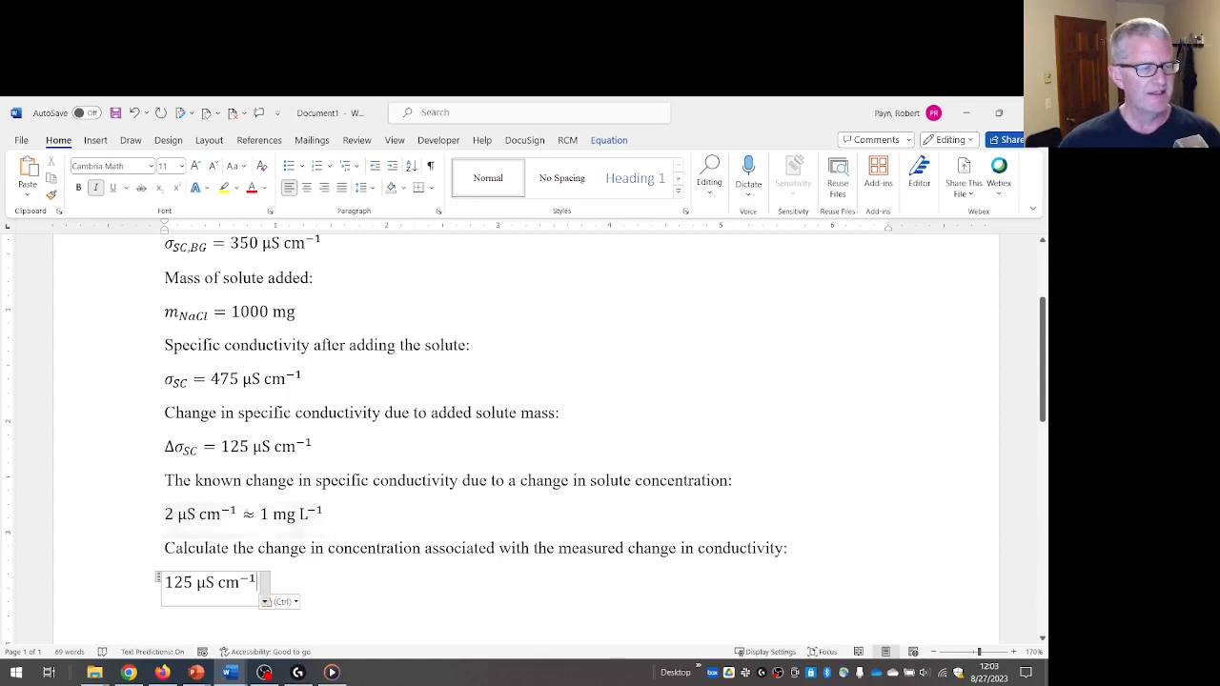
type("()")
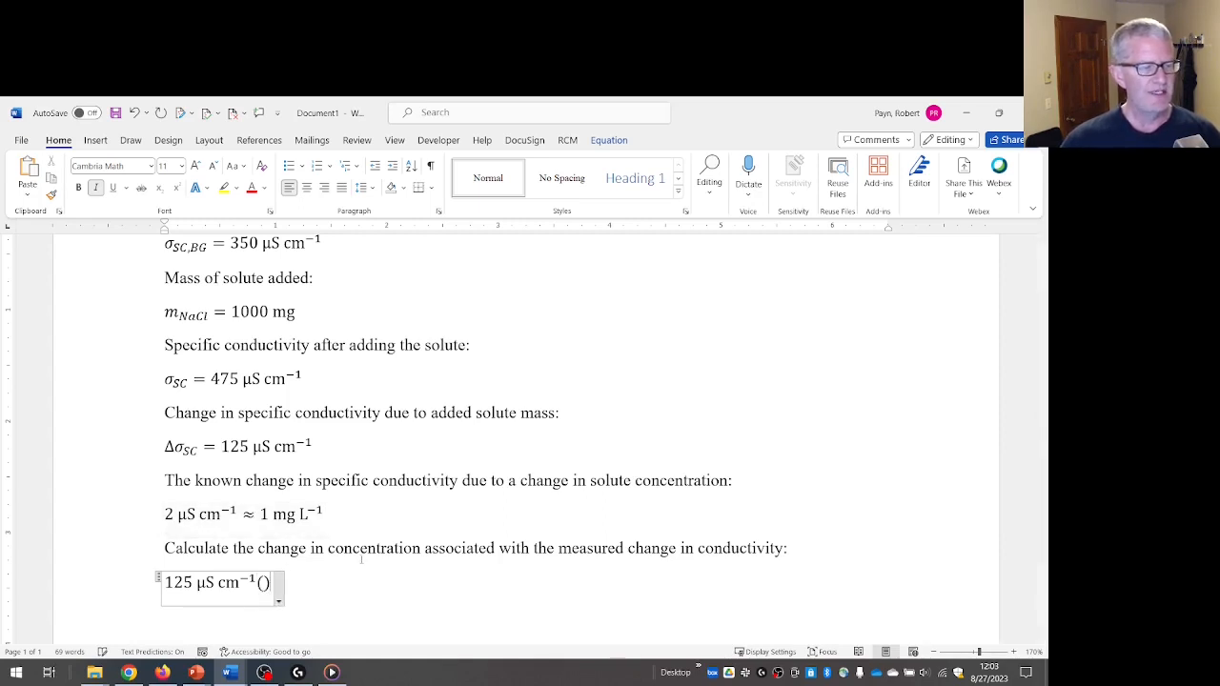
key("BackSpace")
key("BackSpace")
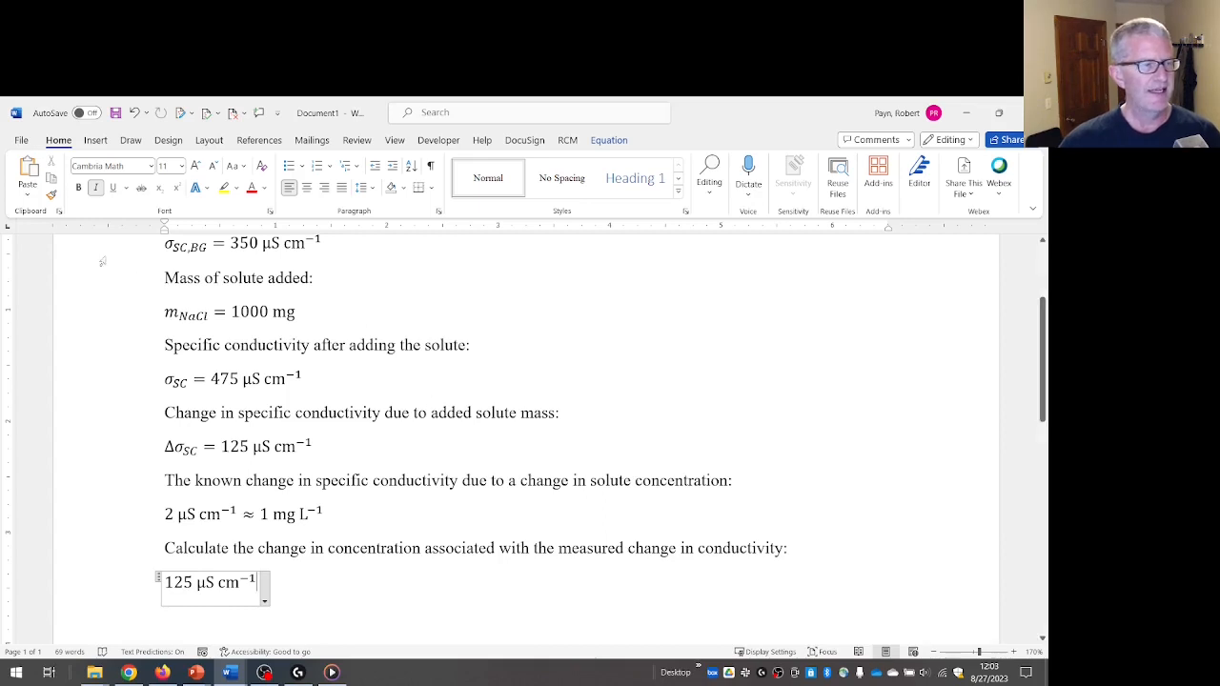
left_click(613, 143)
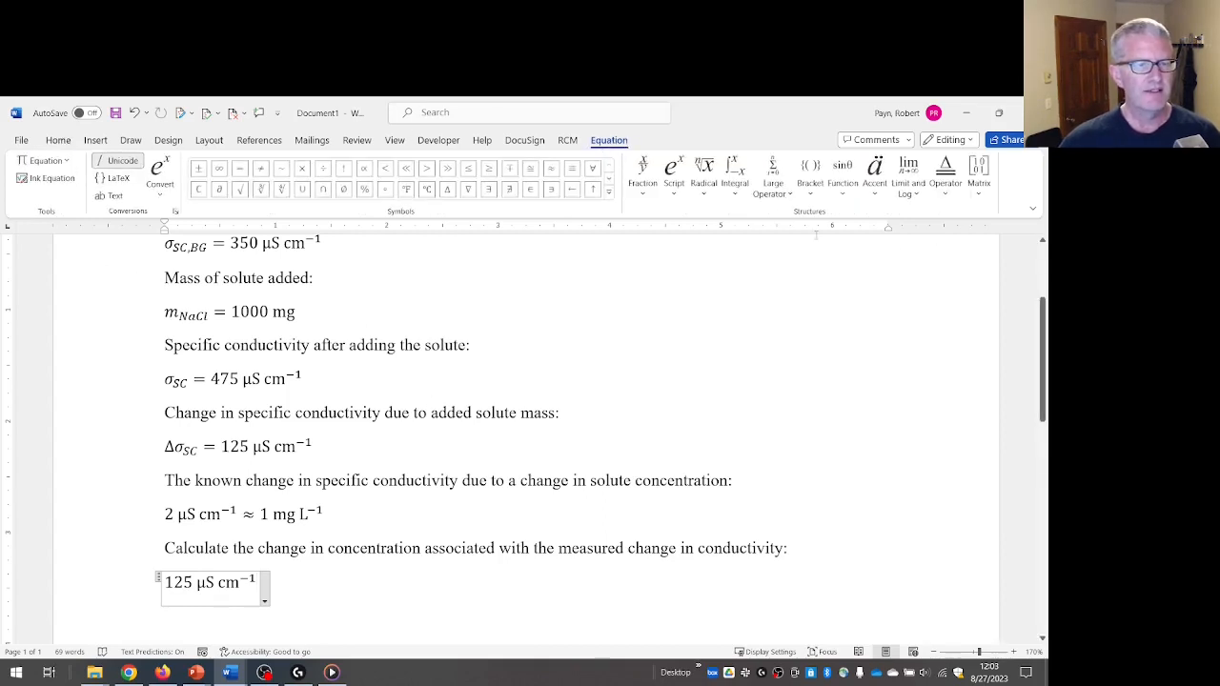
left_click(812, 177)
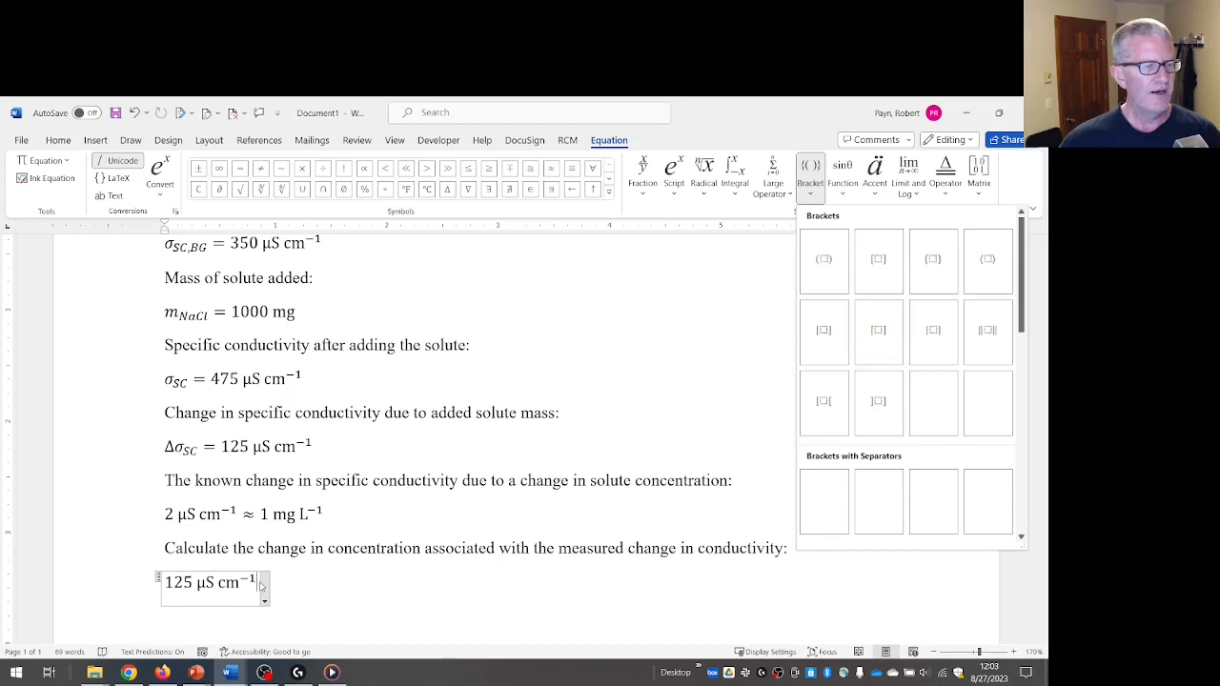
Insert parentheses containing an empty stacked fraction after 125 μS cm⁻¹, inside the equation and outside the exponent.
left_click(259, 583)
type("()")
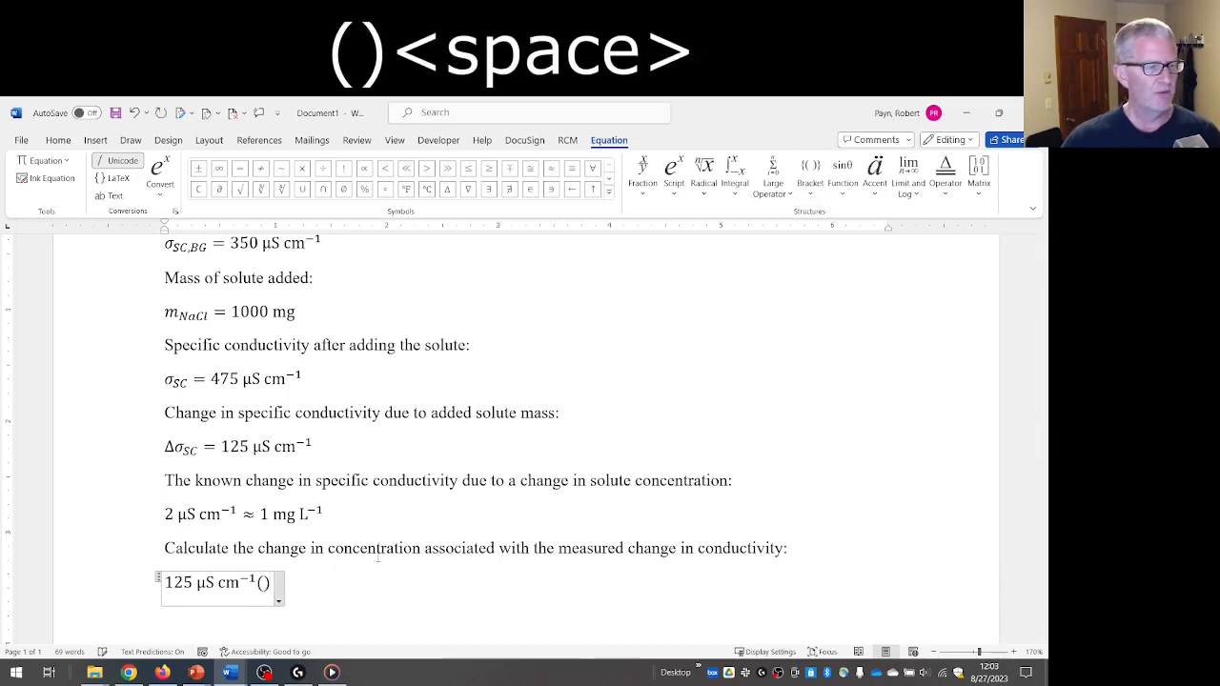
key("space")
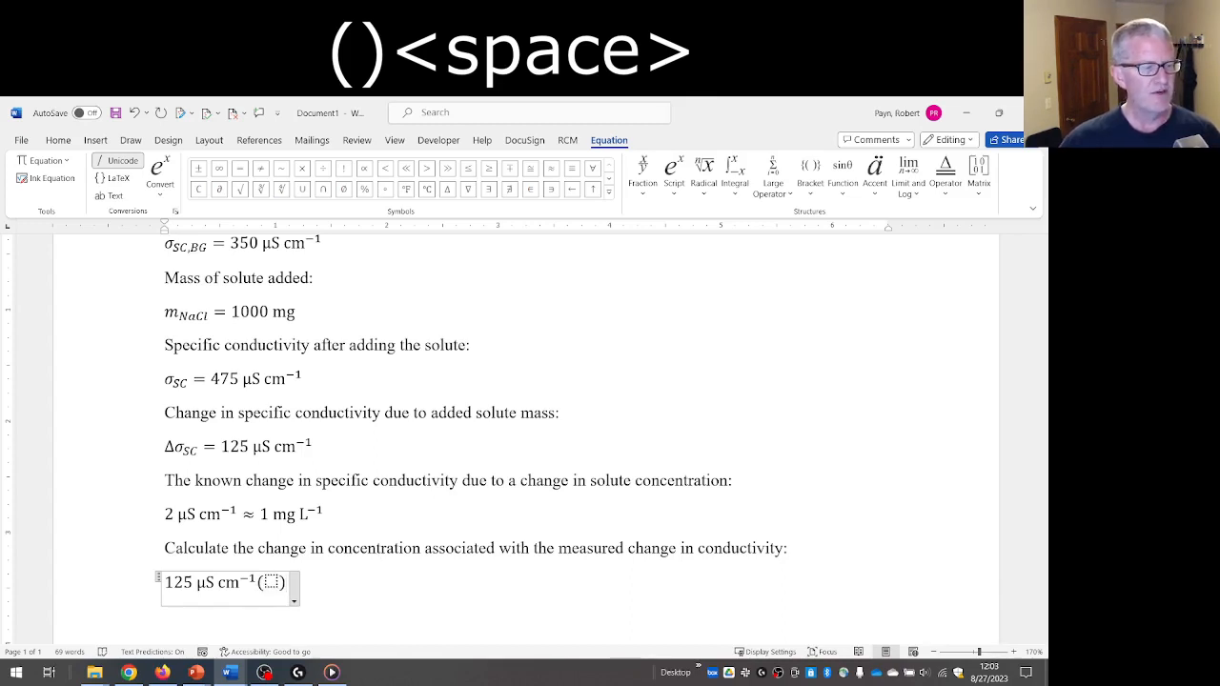
key("Left")
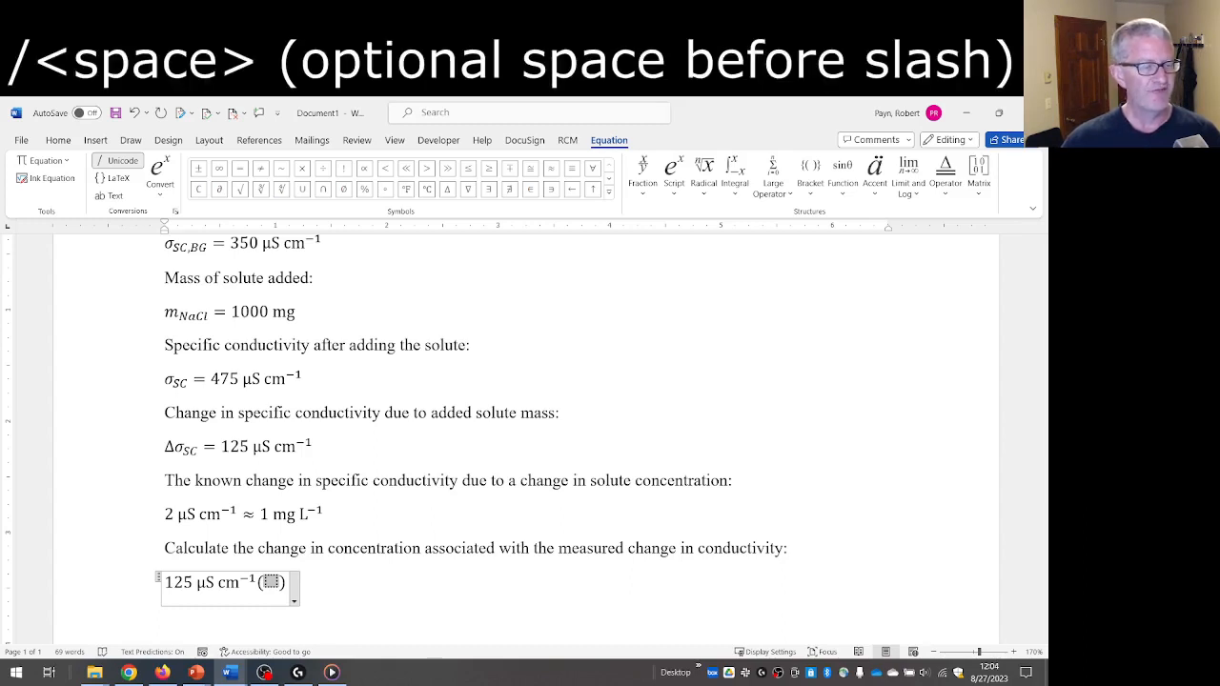
type("/")
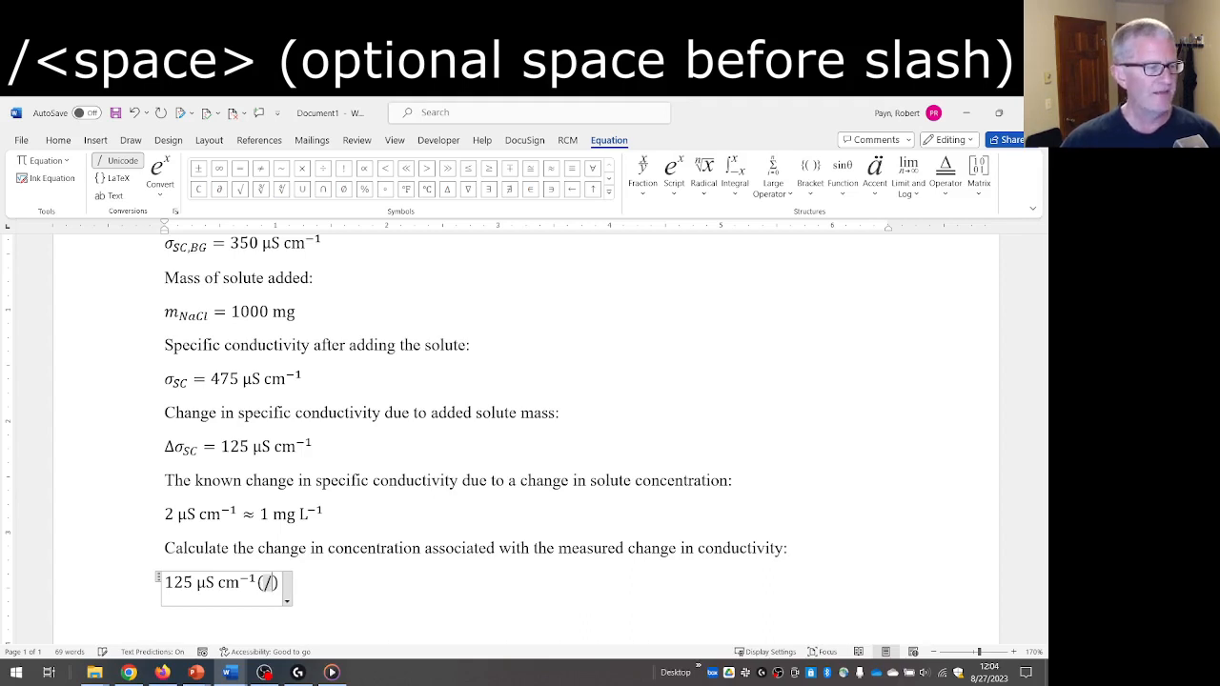
key("space")
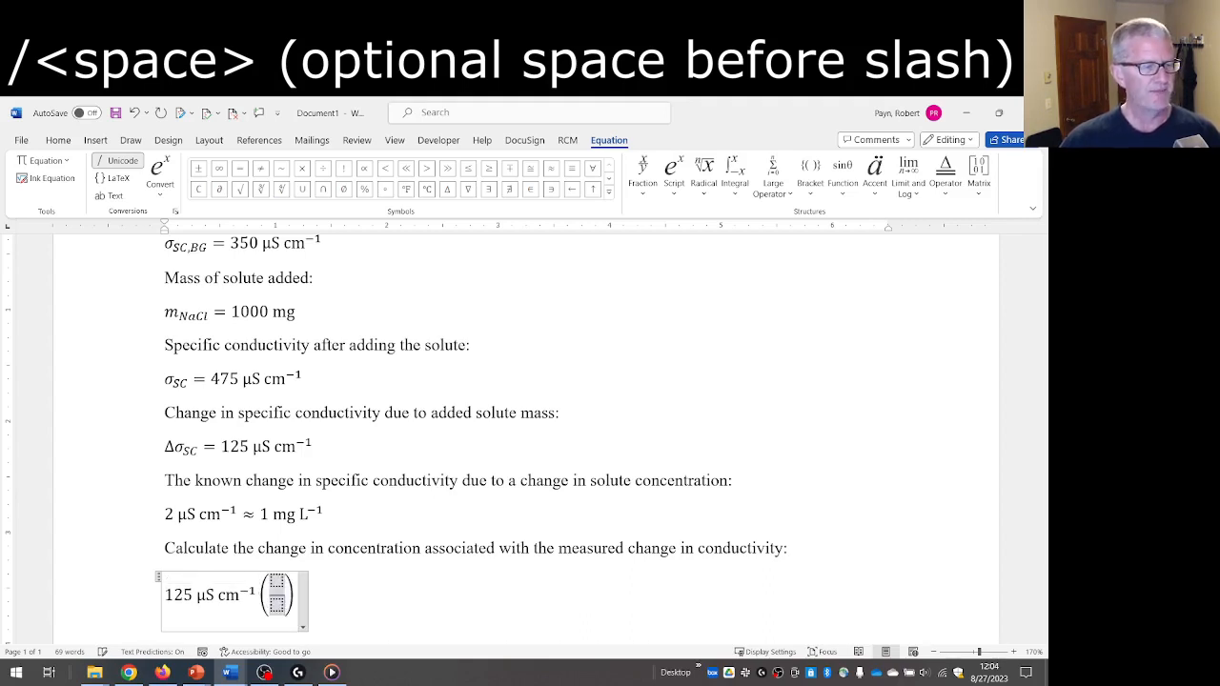
key("Left")
key("Left")
key("Right")
key("Left")
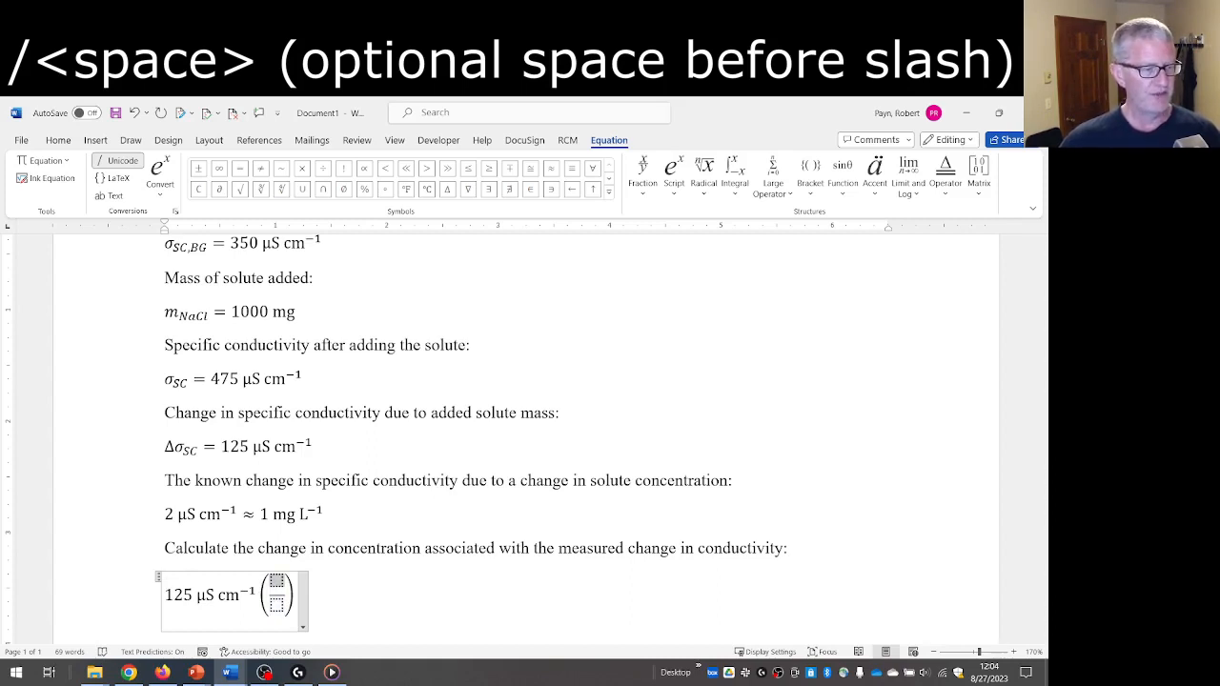
key("Right")
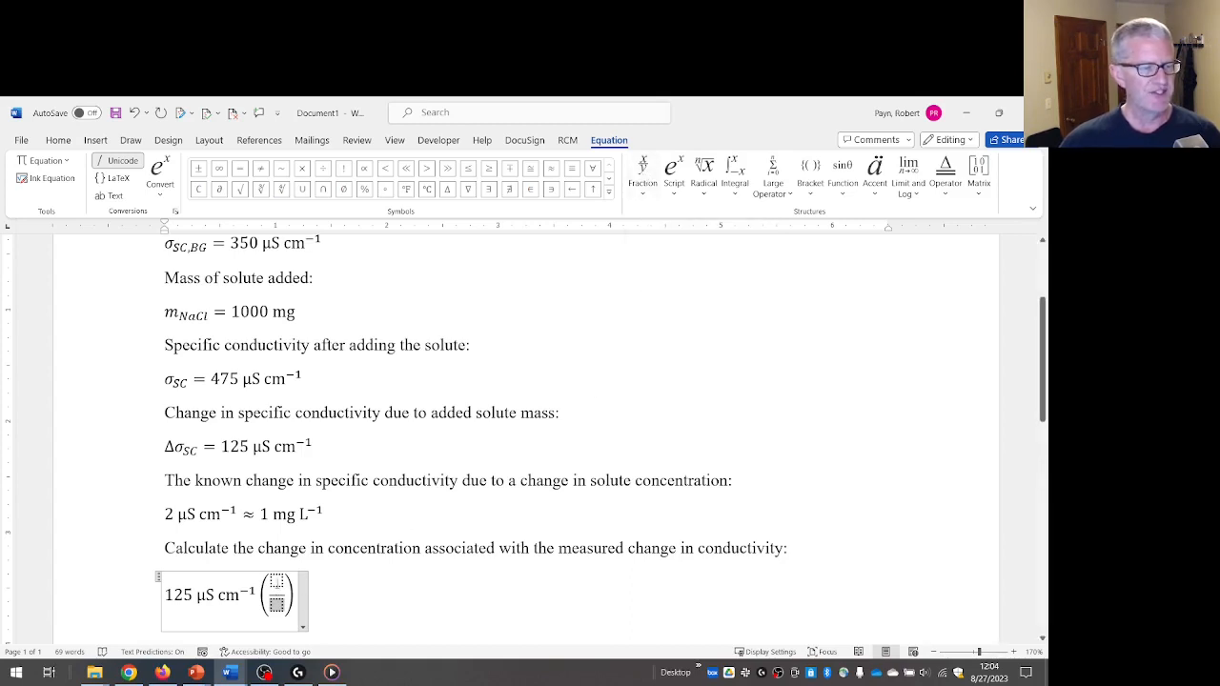
key("Up")
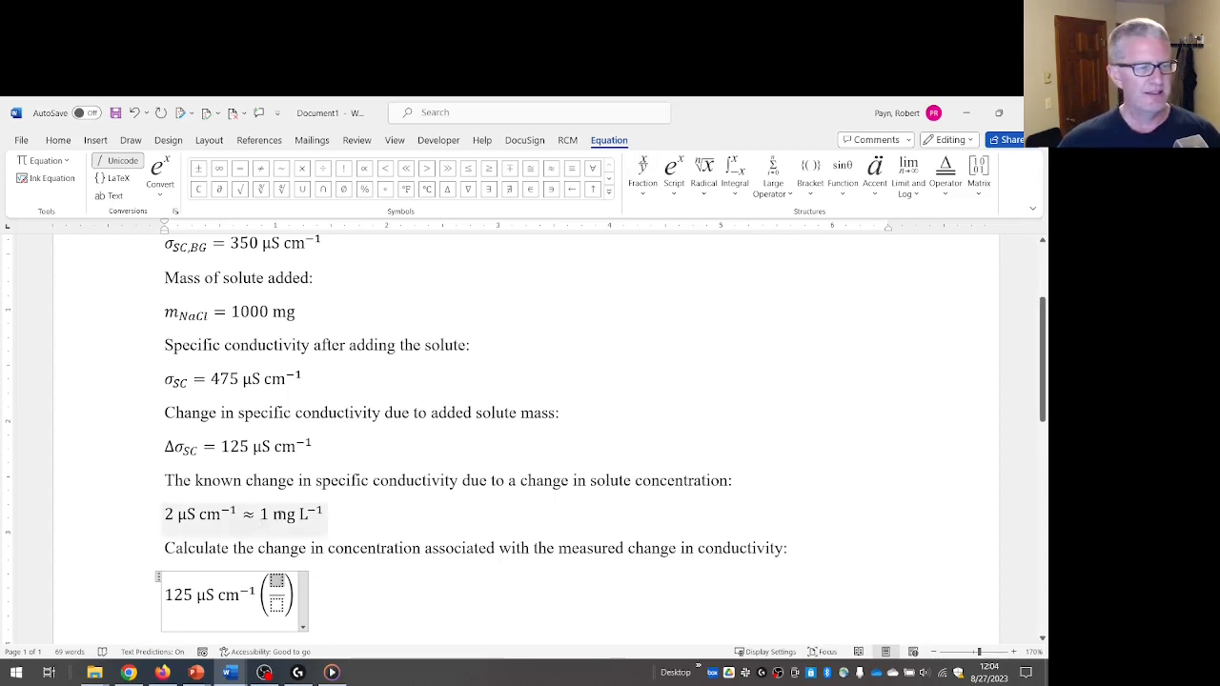
key("Down")
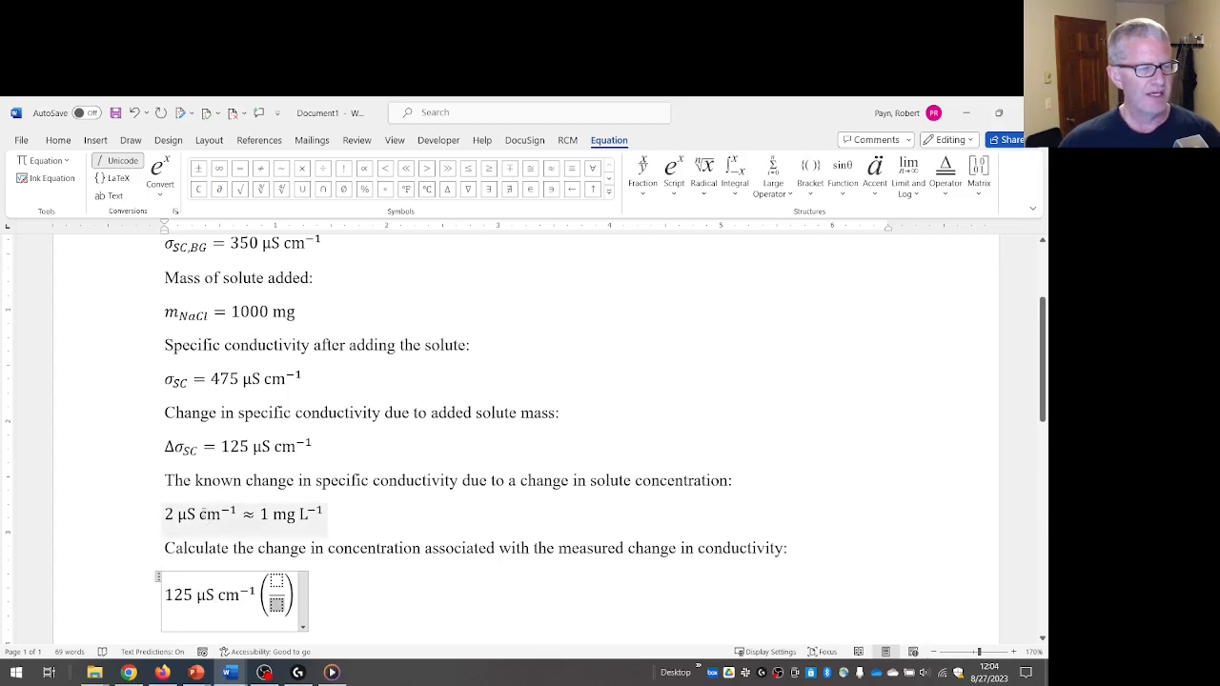
Copy 2 μS cm⁻¹ from the solute concentration relation into the denominator of the fraction.
left_click(177, 514)
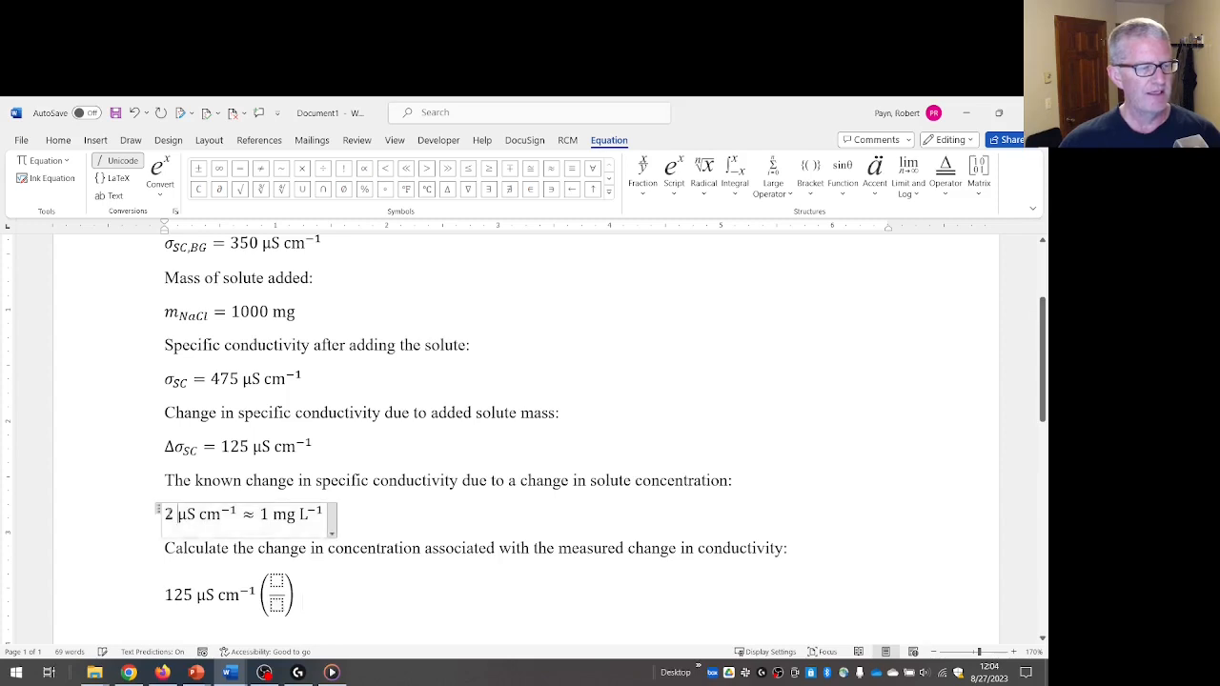
left_click_drag(164, 515, 238, 514)
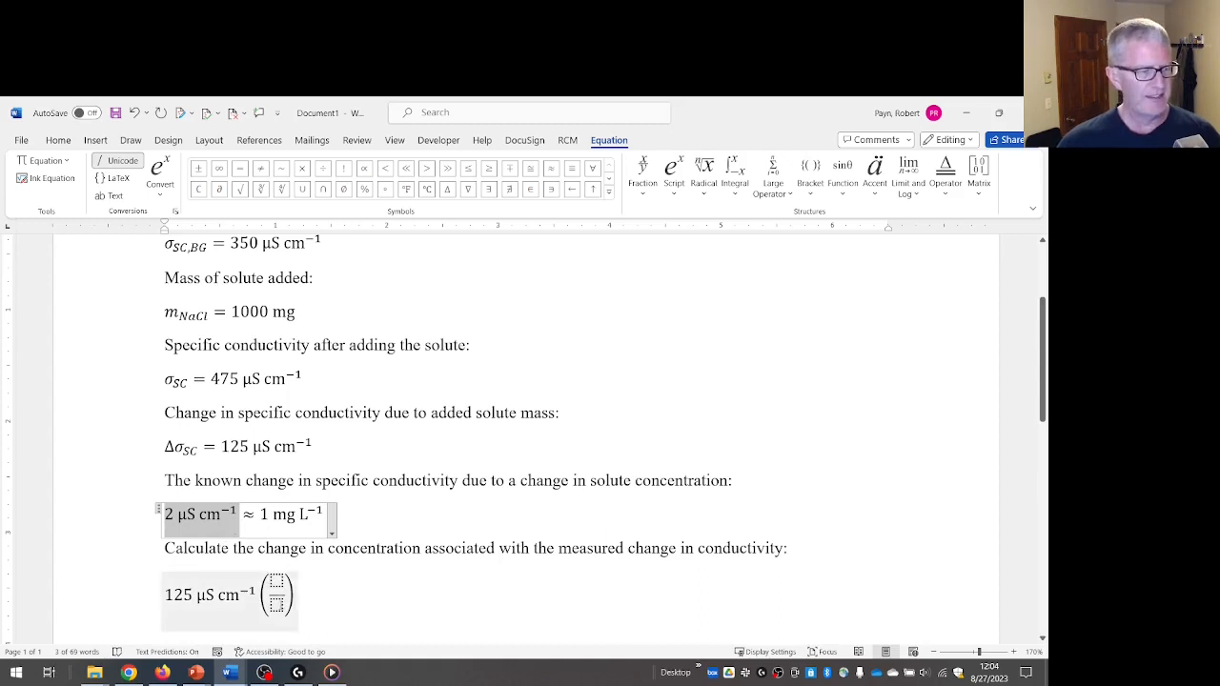
left_click(277, 603)
type("2 µS cm−1")
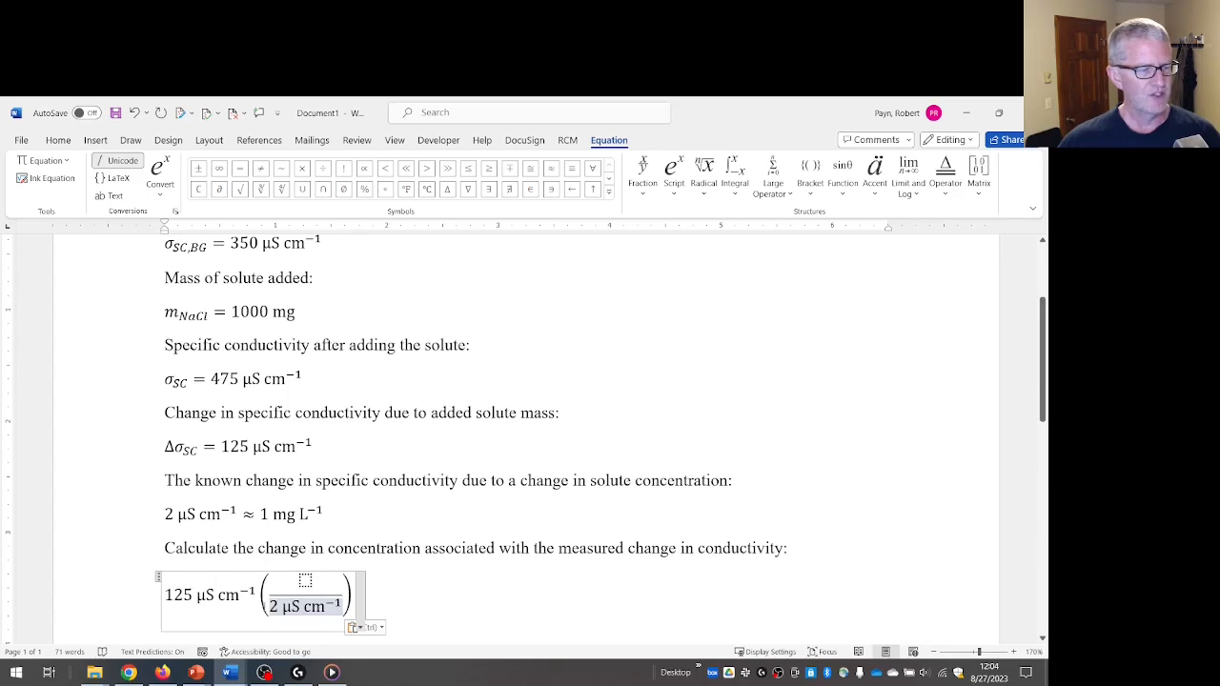
Apply strikethrough to the μS, the cm and the exponent −1 after 125 in the calculation equation.
left_click(200, 596)
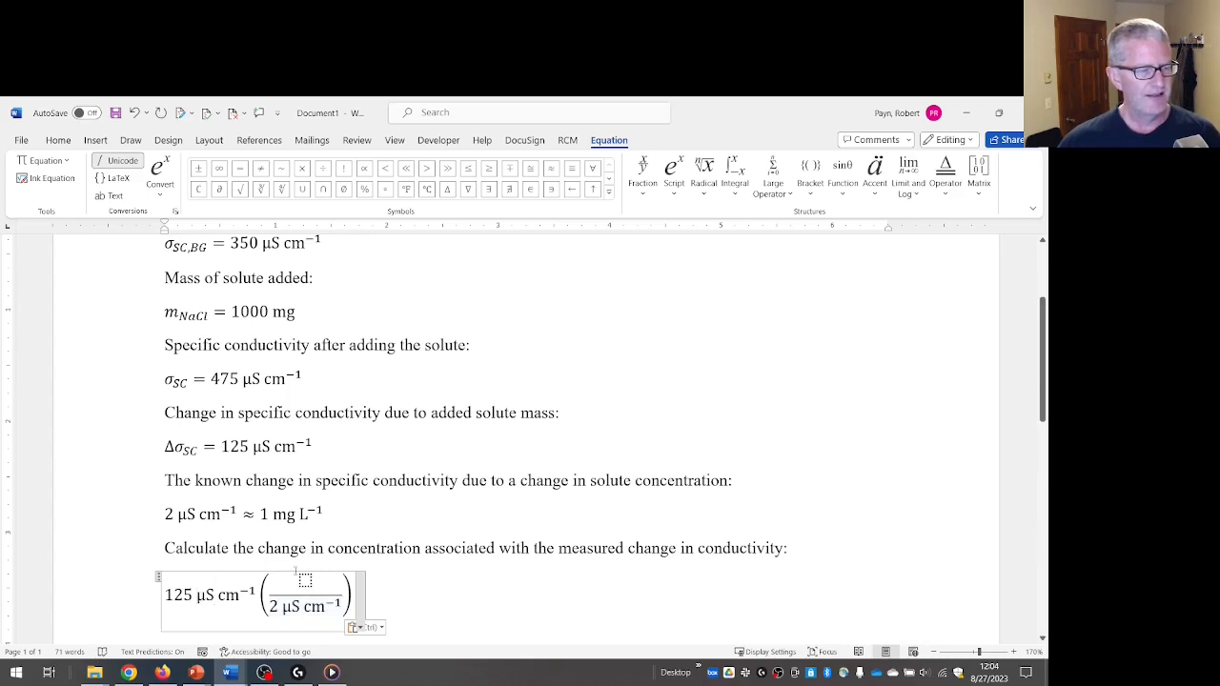
key("shift+Right")
key("shift+Right")
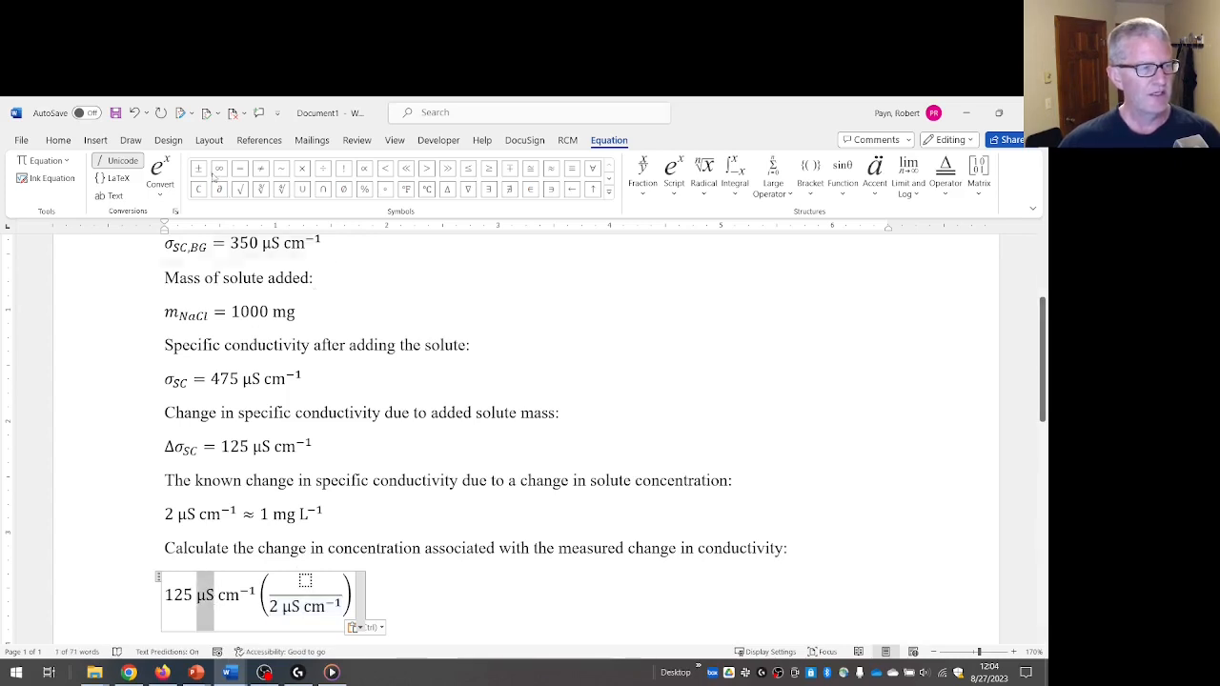
left_click(58, 140)
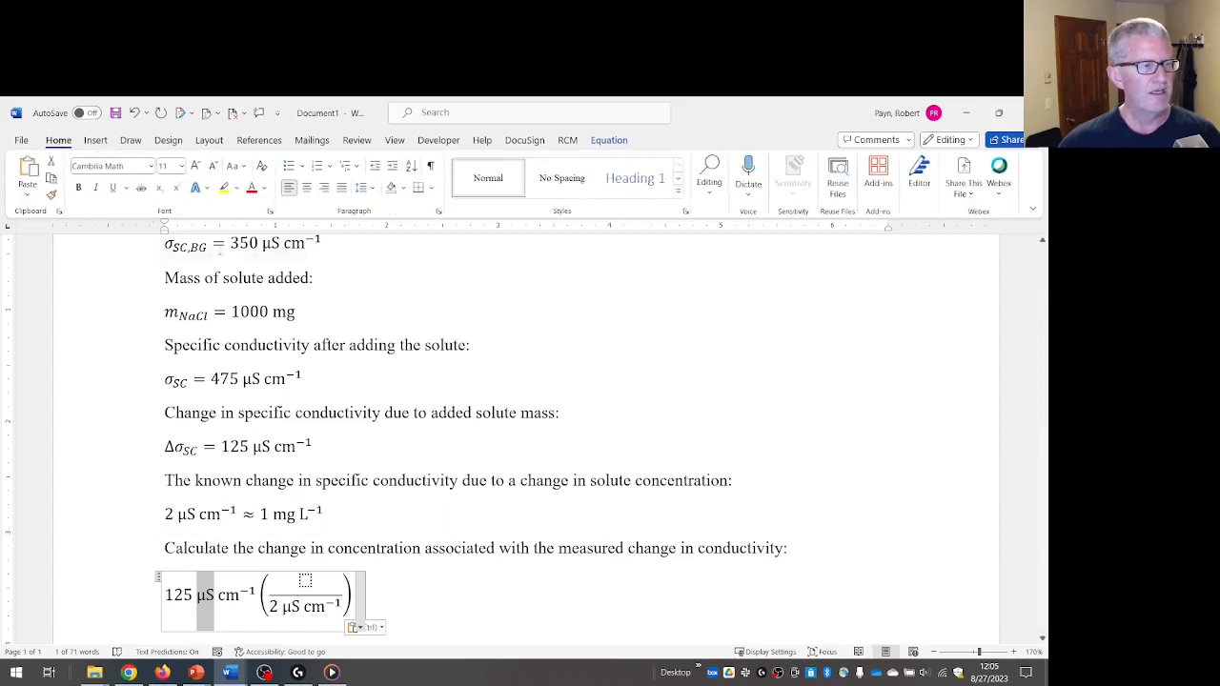
left_click(141, 187)
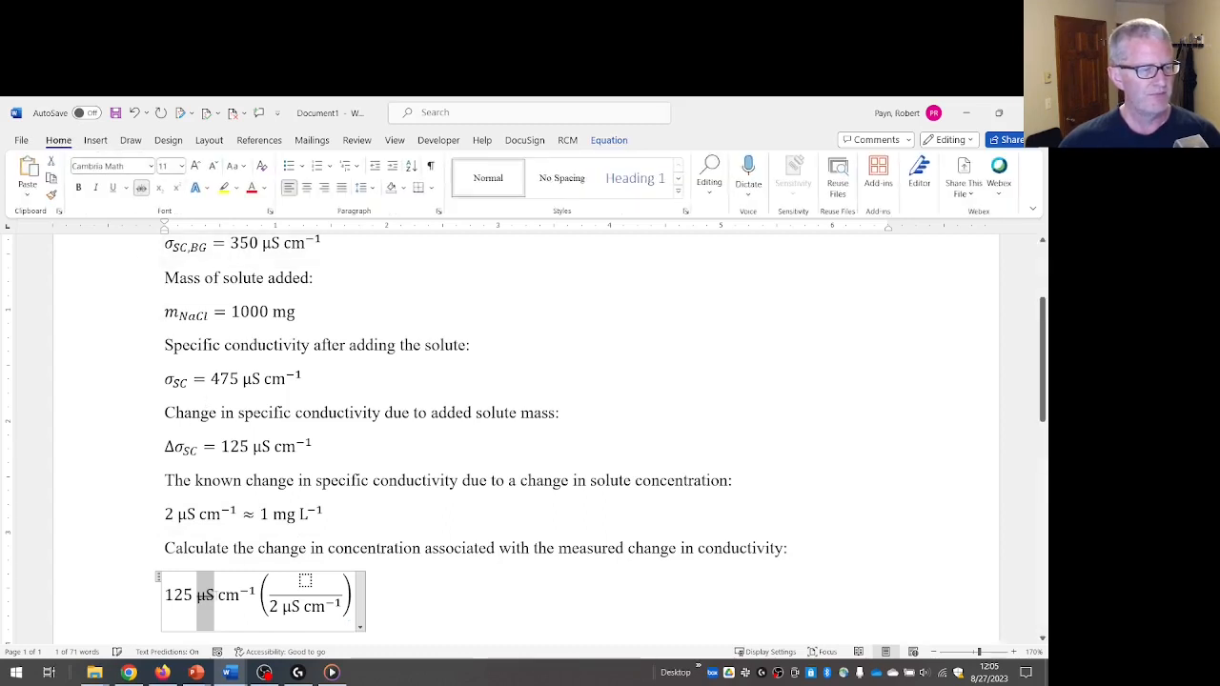
left_click_drag(219, 597, 239, 597)
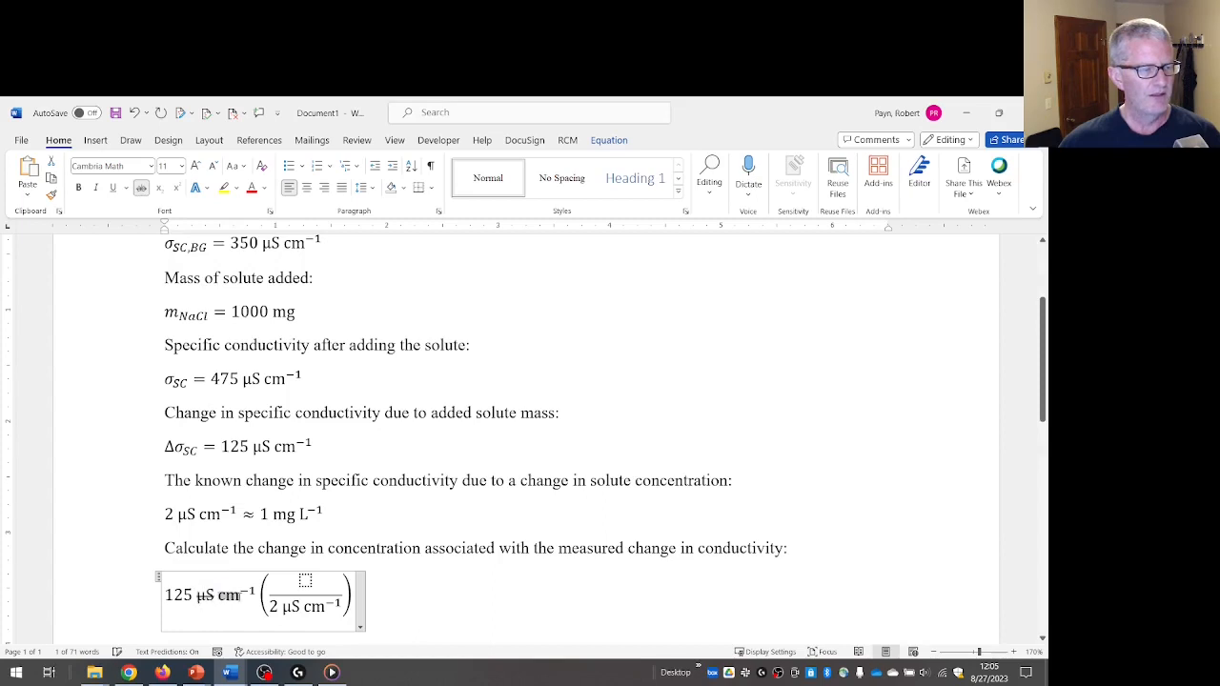
left_click(141, 188)
left_click_drag(240, 591, 256, 595)
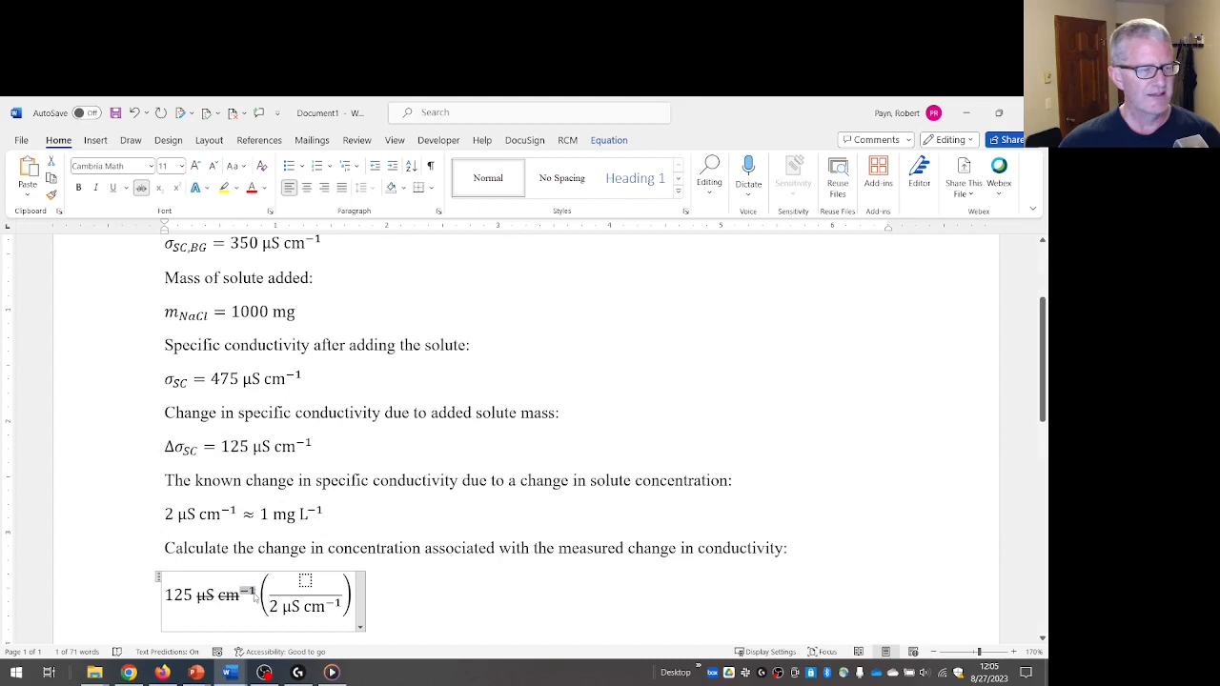
left_click(141, 189)
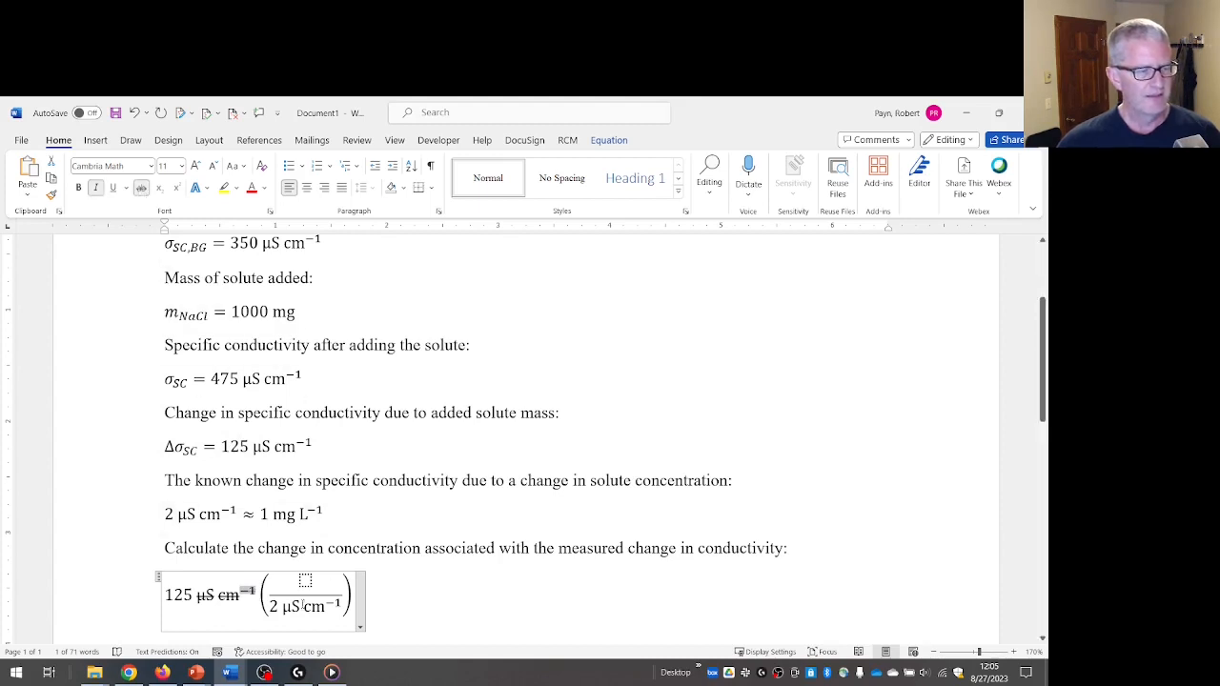
Apply strikethrough to the μS, the cm and the exponent −1 in the denominator of the calculation's fraction.
double_click(291, 607)
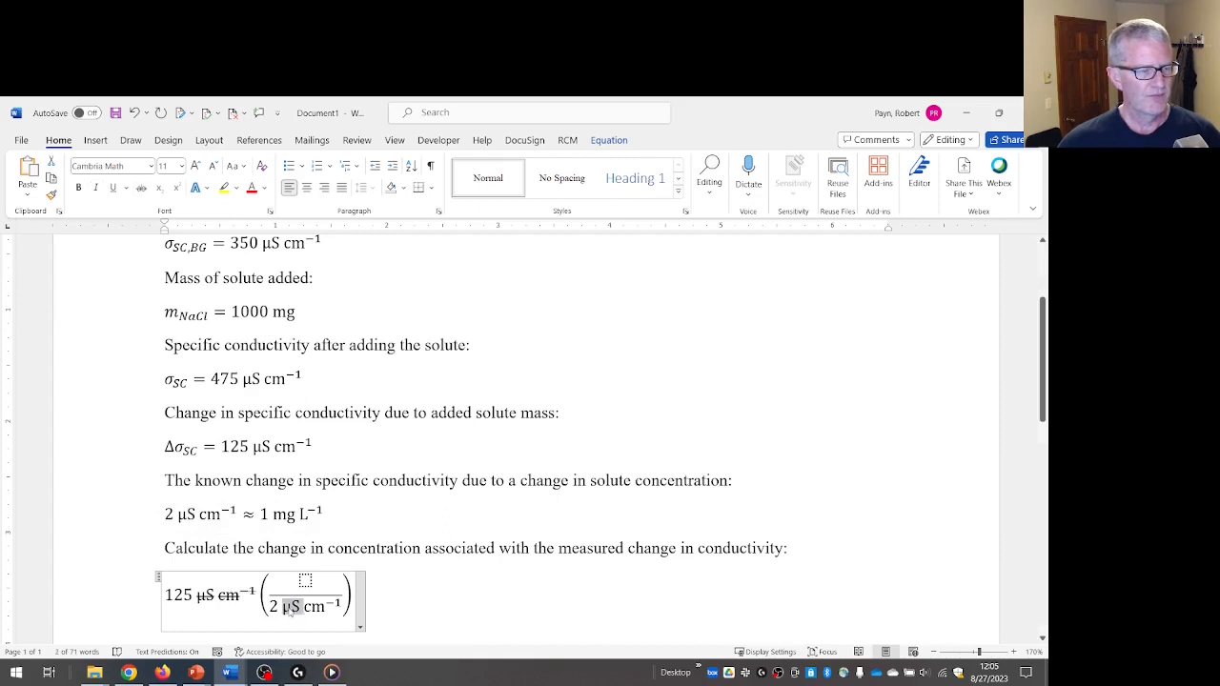
left_click(141, 188)
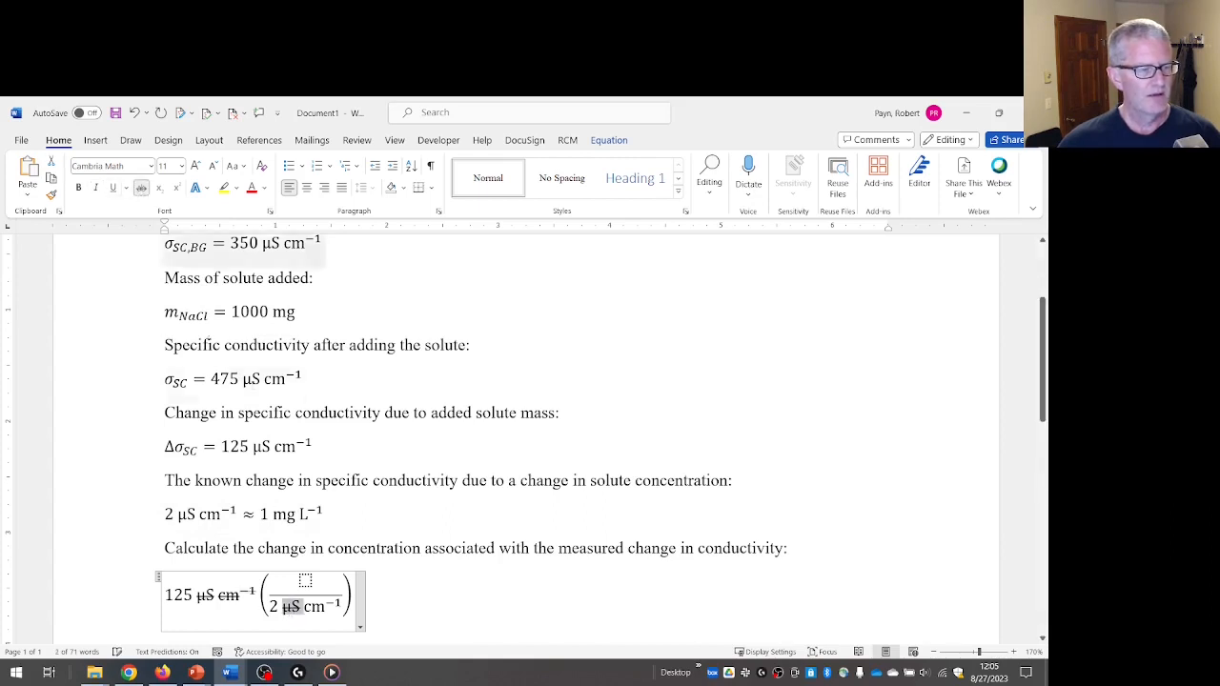
double_click(315, 607)
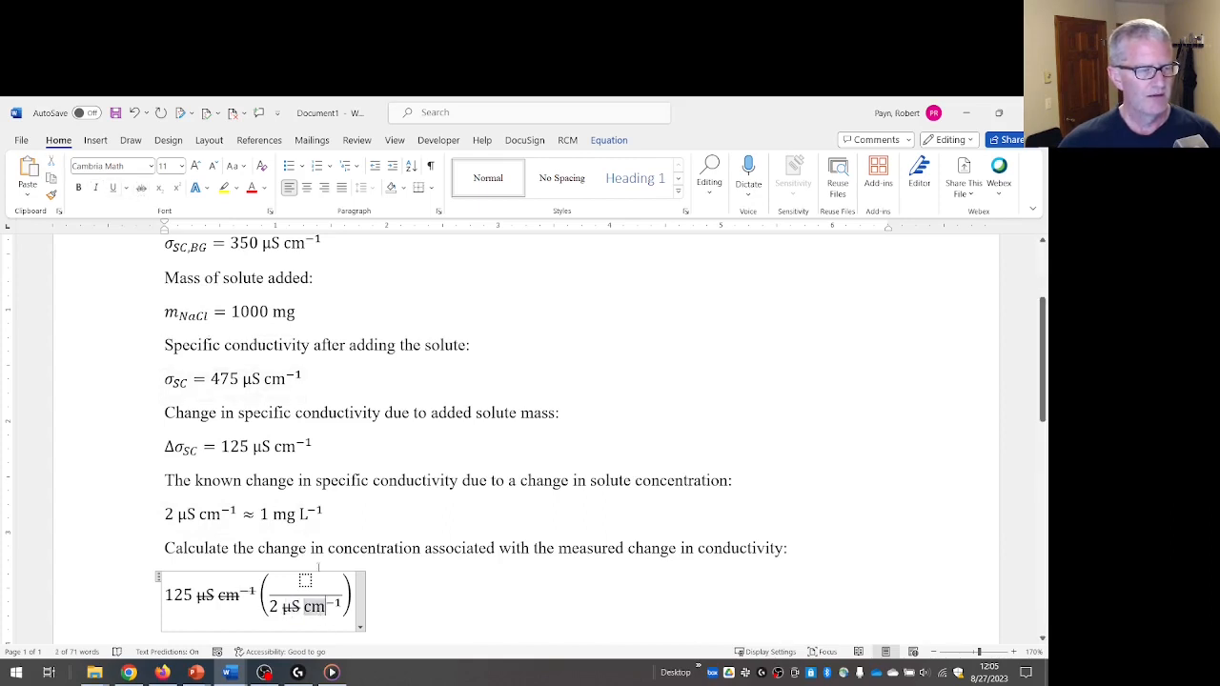
double_click(316, 608)
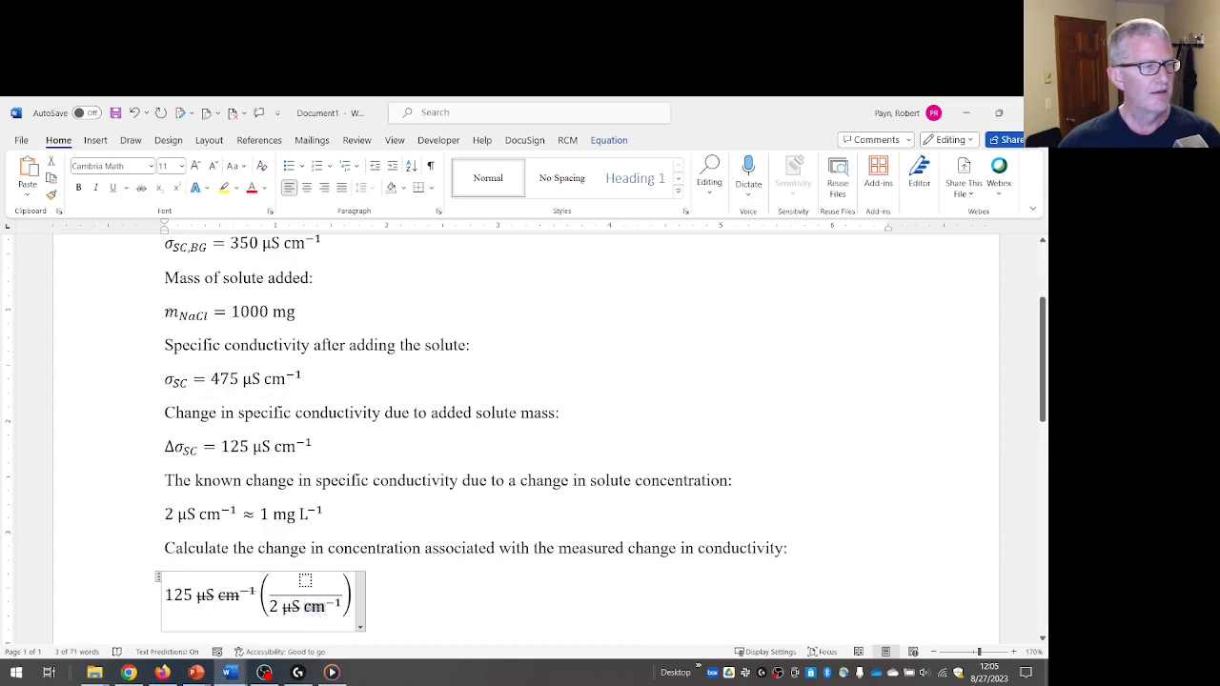
left_click(141, 188)
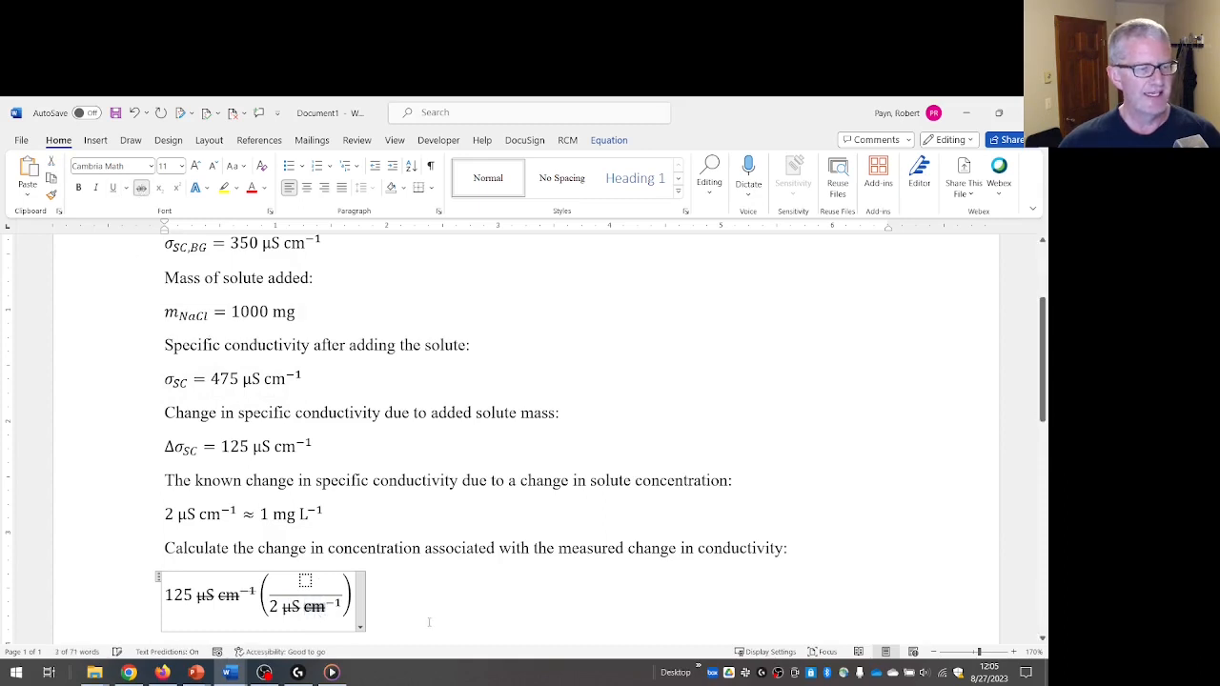
double_click(332, 603)
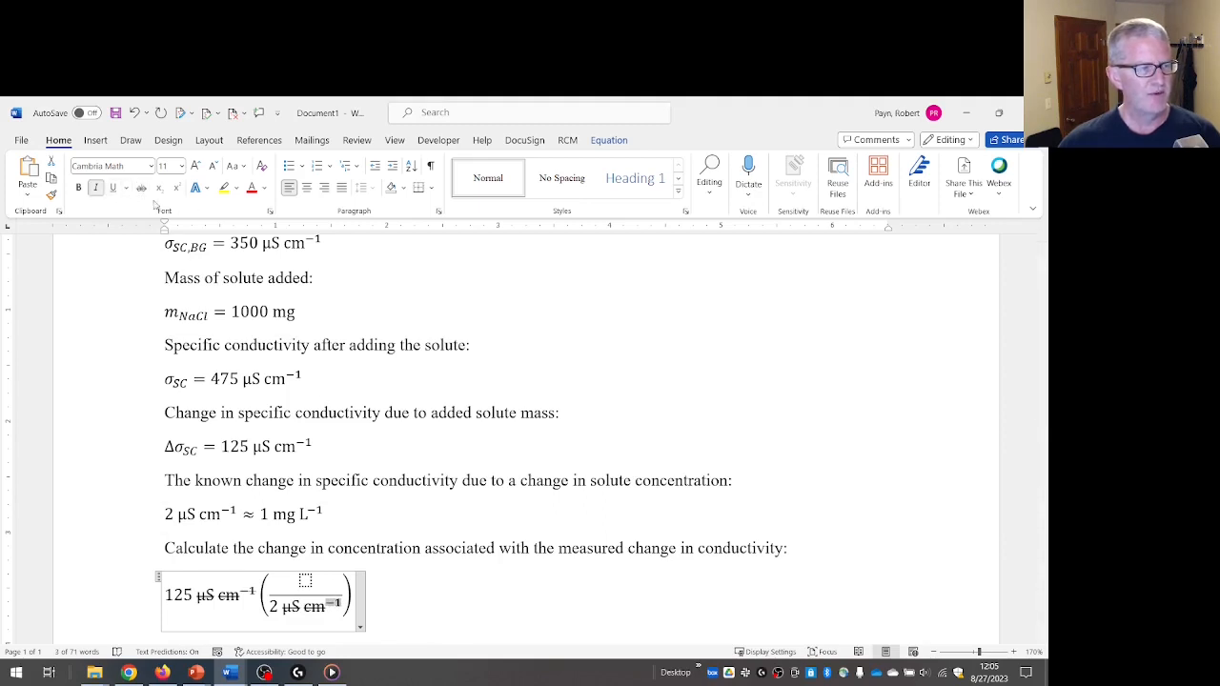
left_click(141, 187)
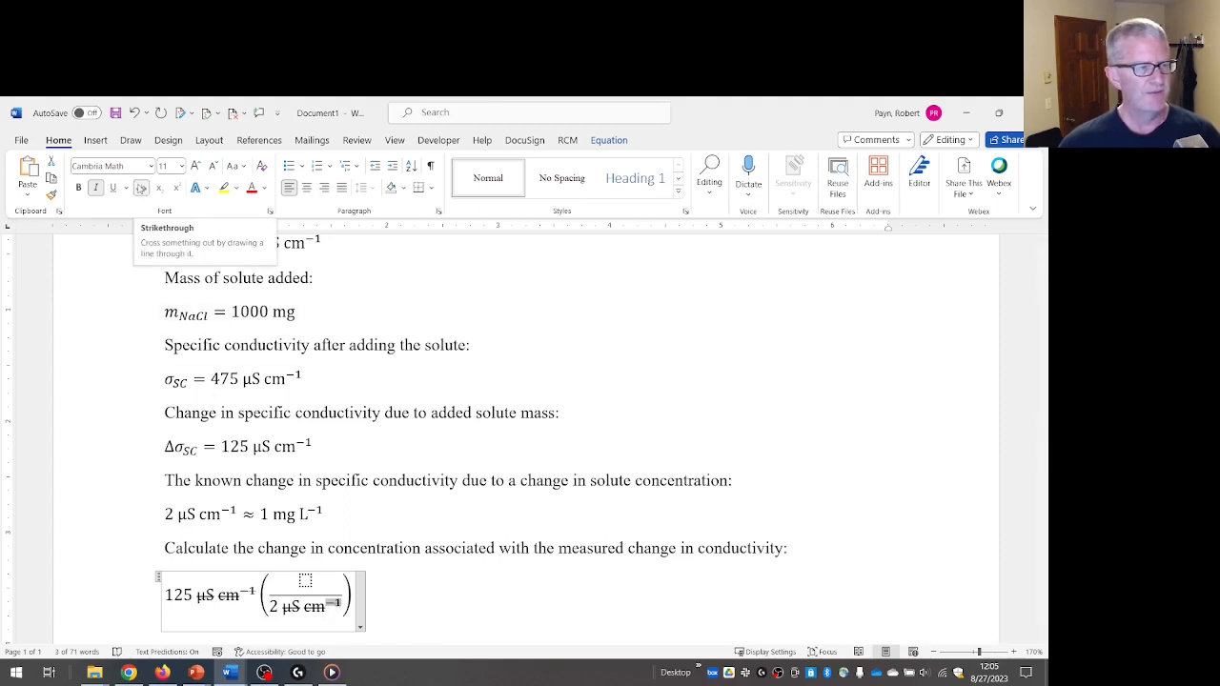
left_click(140, 188)
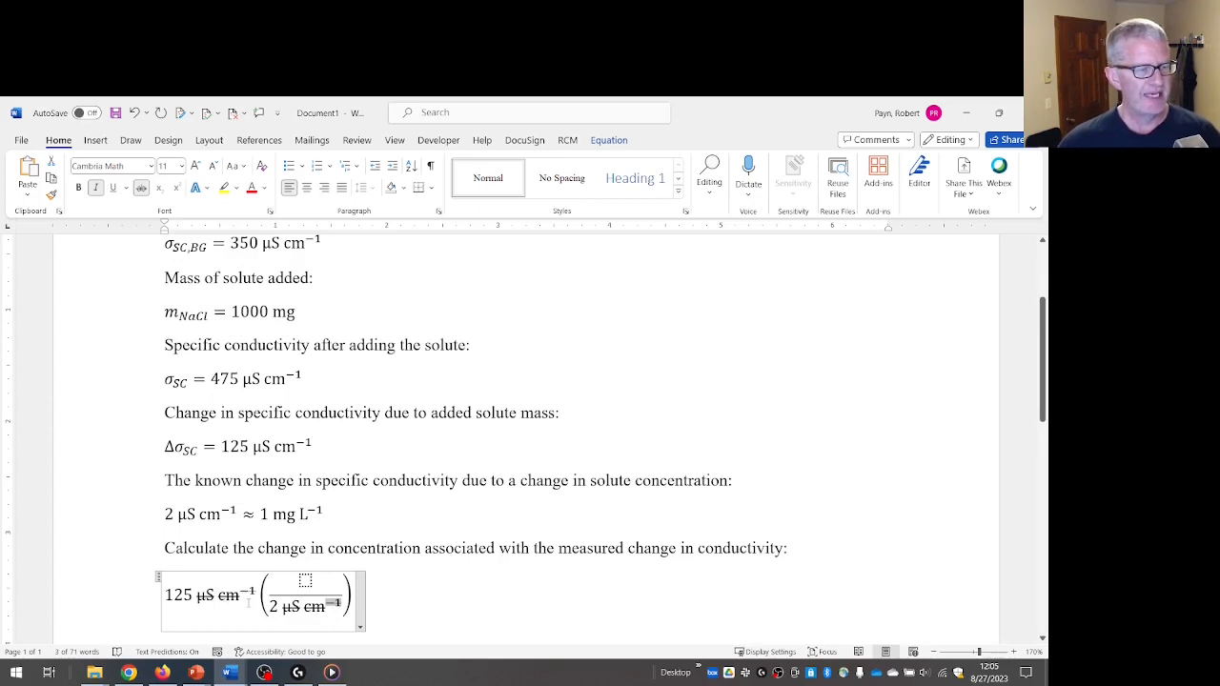
Copy 1 mg L⁻¹ from the solute concentration relation into the empty numerator of the calculation's fraction.
left_click_drag(260, 515, 326, 533)
key("ctrl+c")
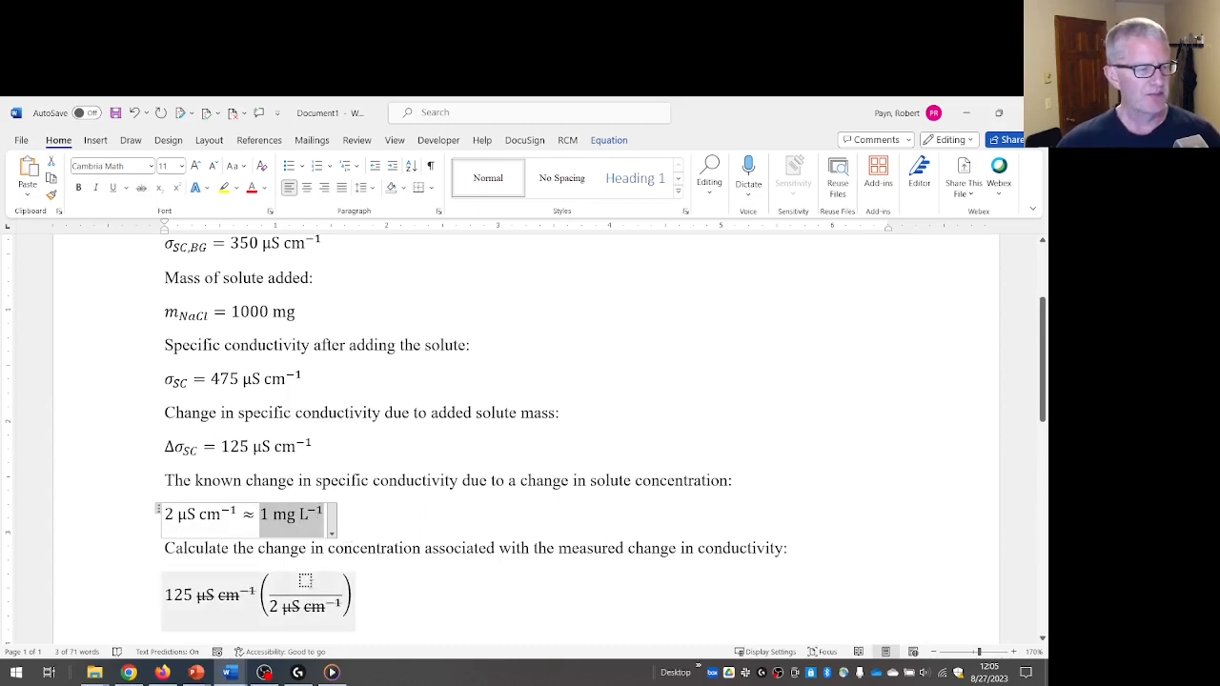
left_click(407, 579)
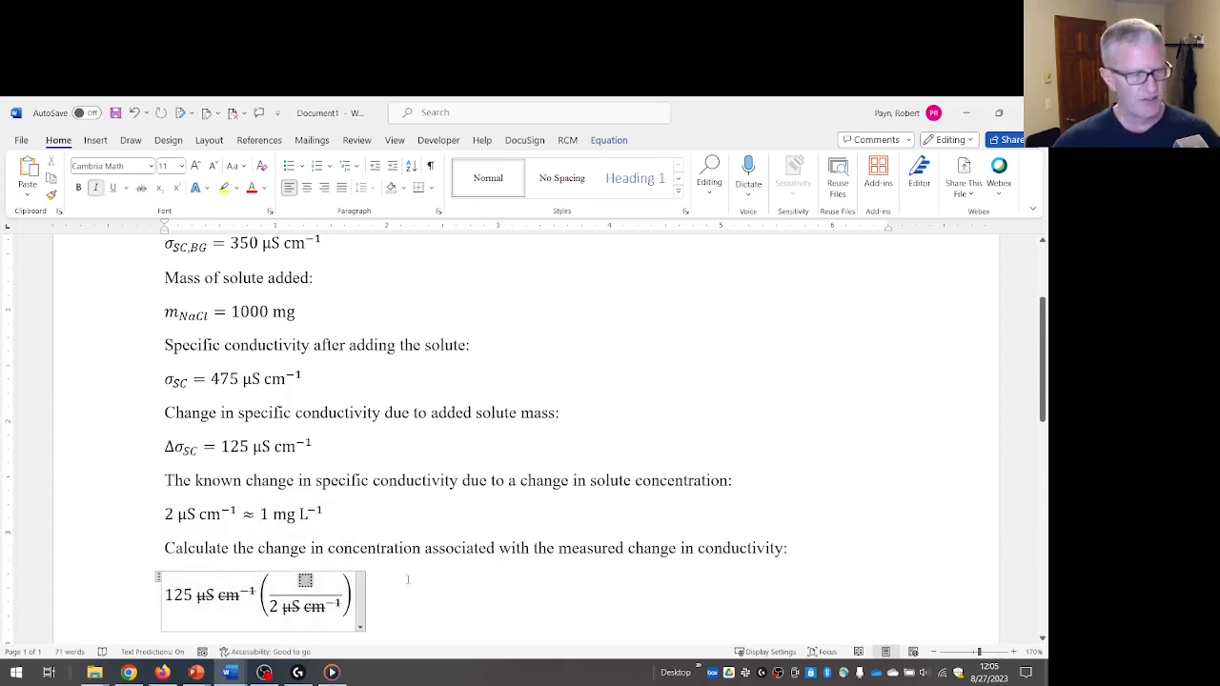
key("ctrl+v")
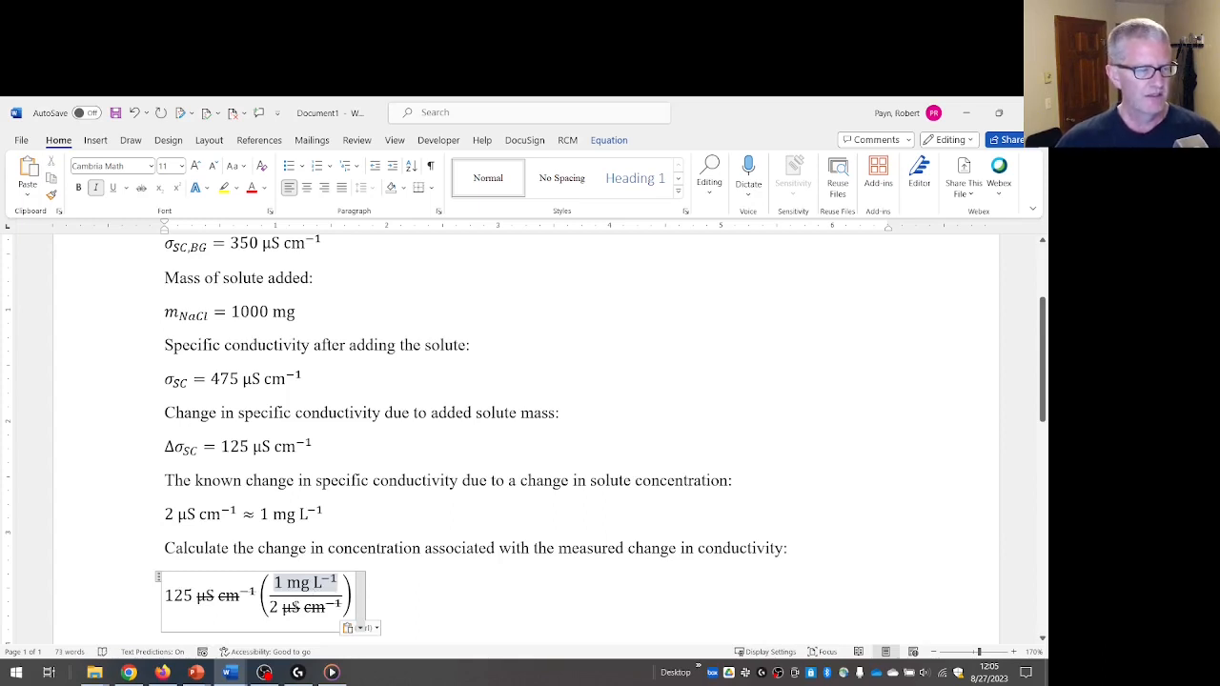
Append = 62.5 after the closing parenthesis and copy the units mg L⁻¹ from the numerator behind it.
left_click(351, 607)
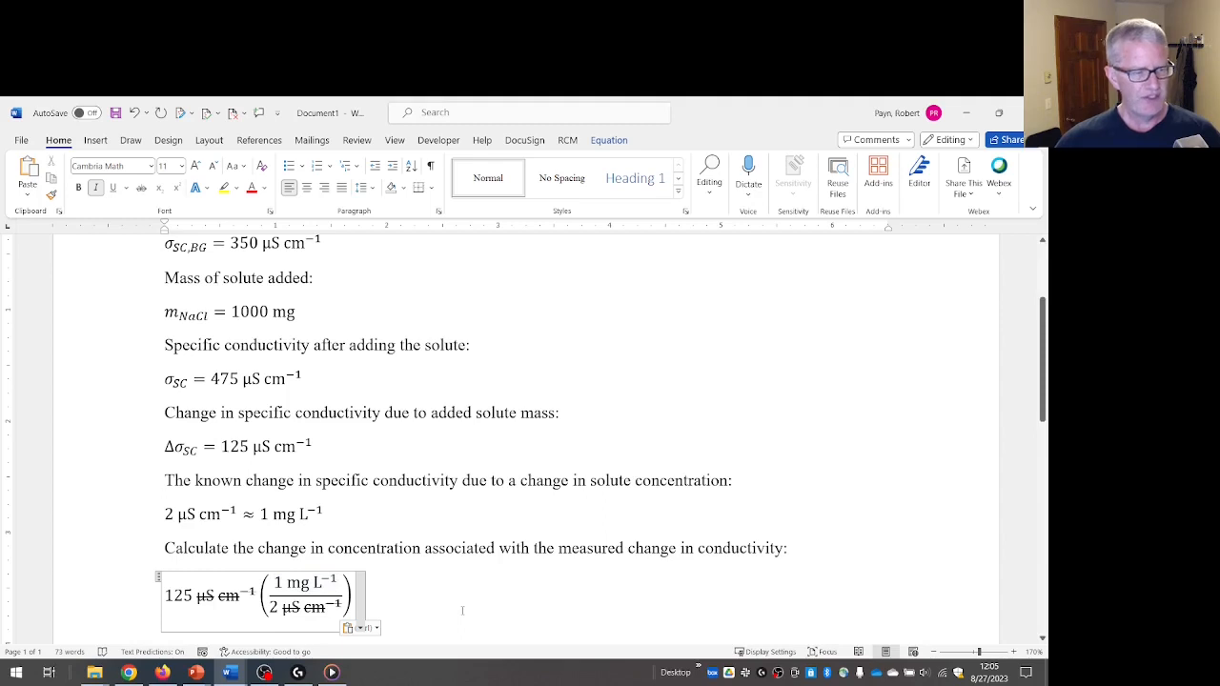
type("=")
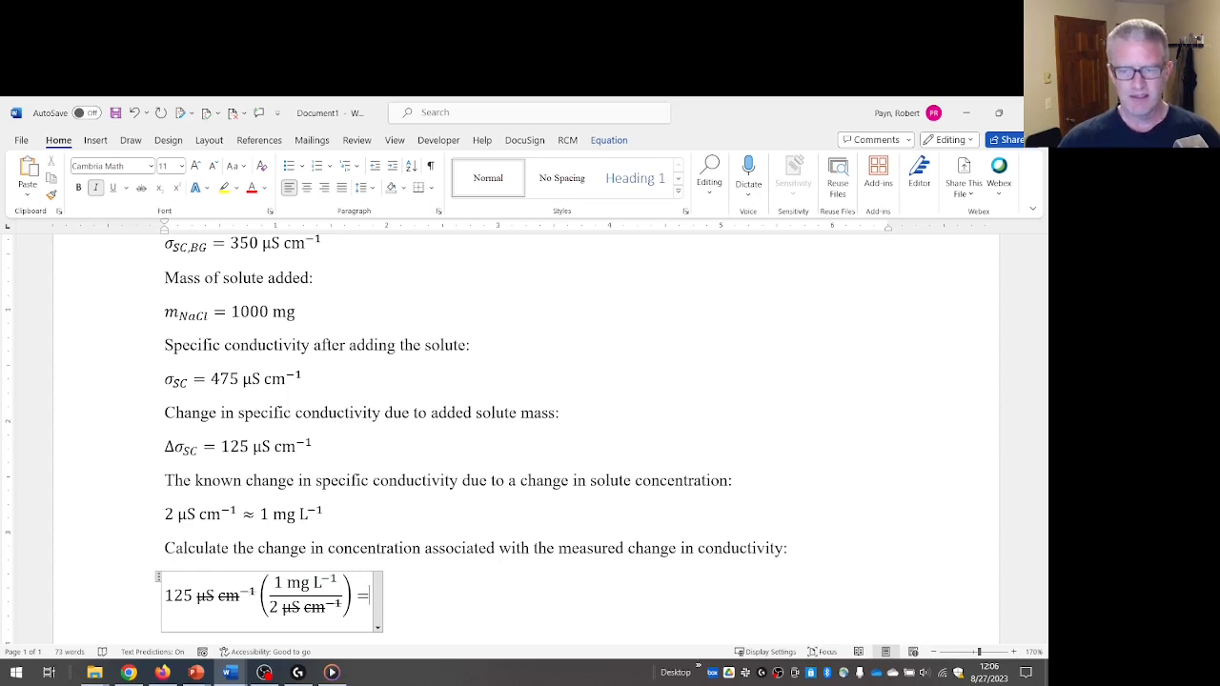
type("62.5")
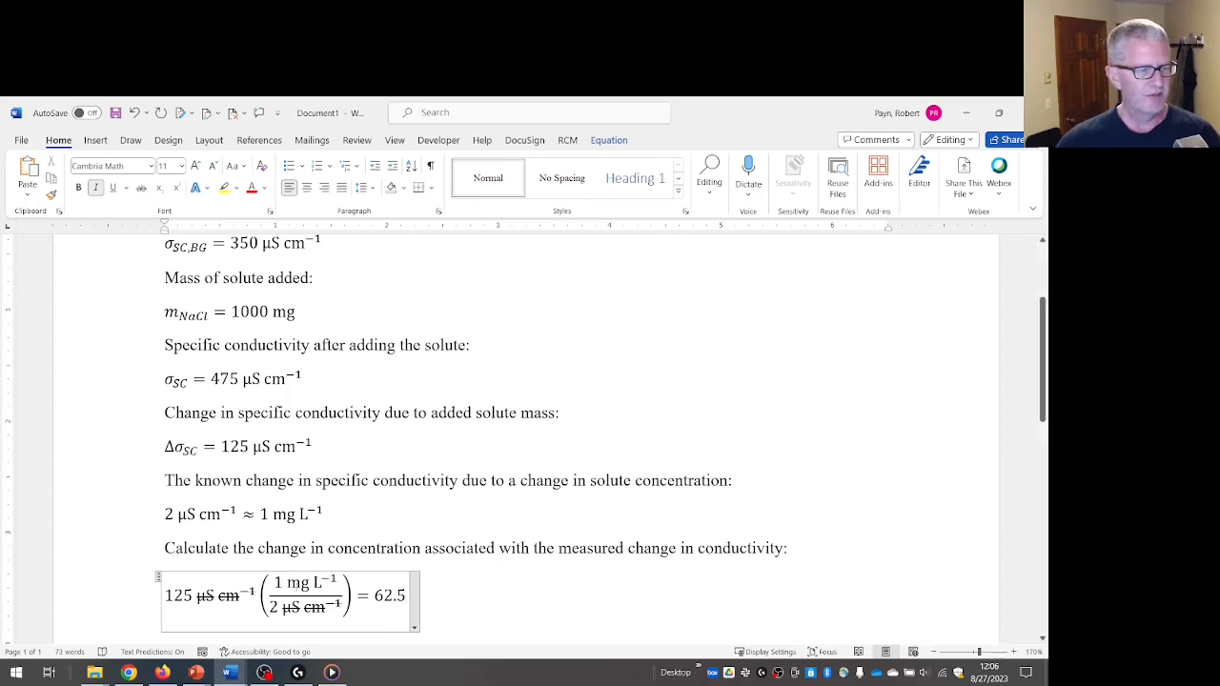
left_click_drag(288, 583, 340, 580)
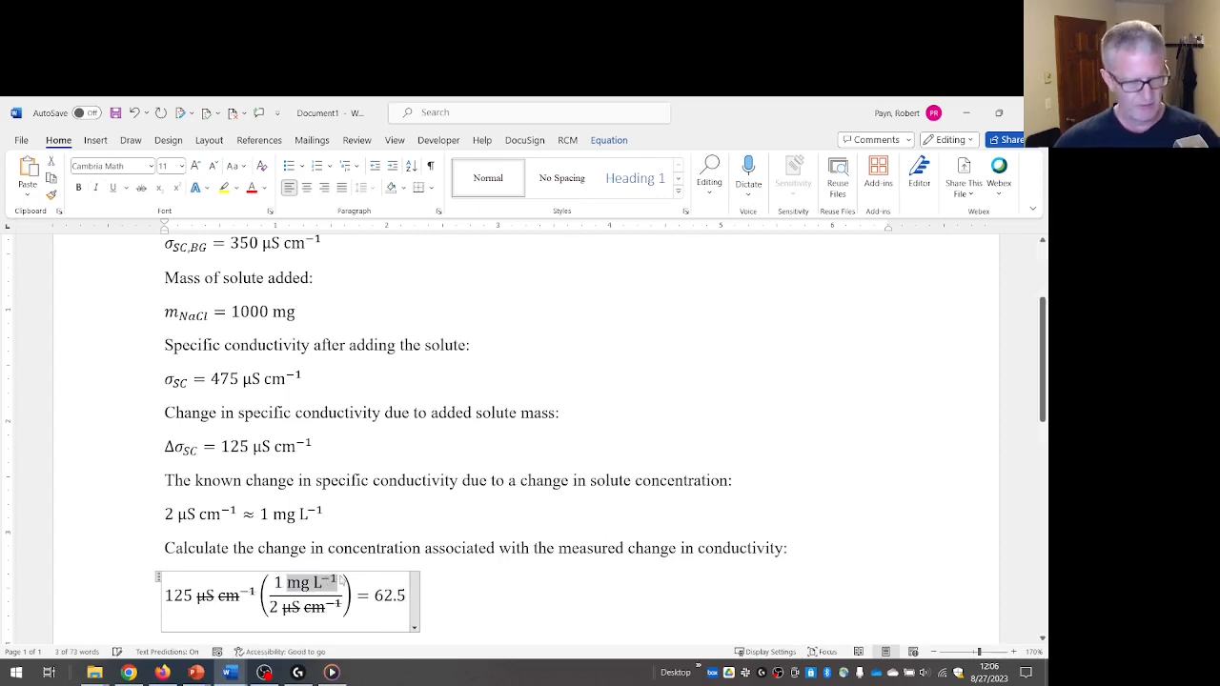
key("ctrl+c")
left_click(409, 595)
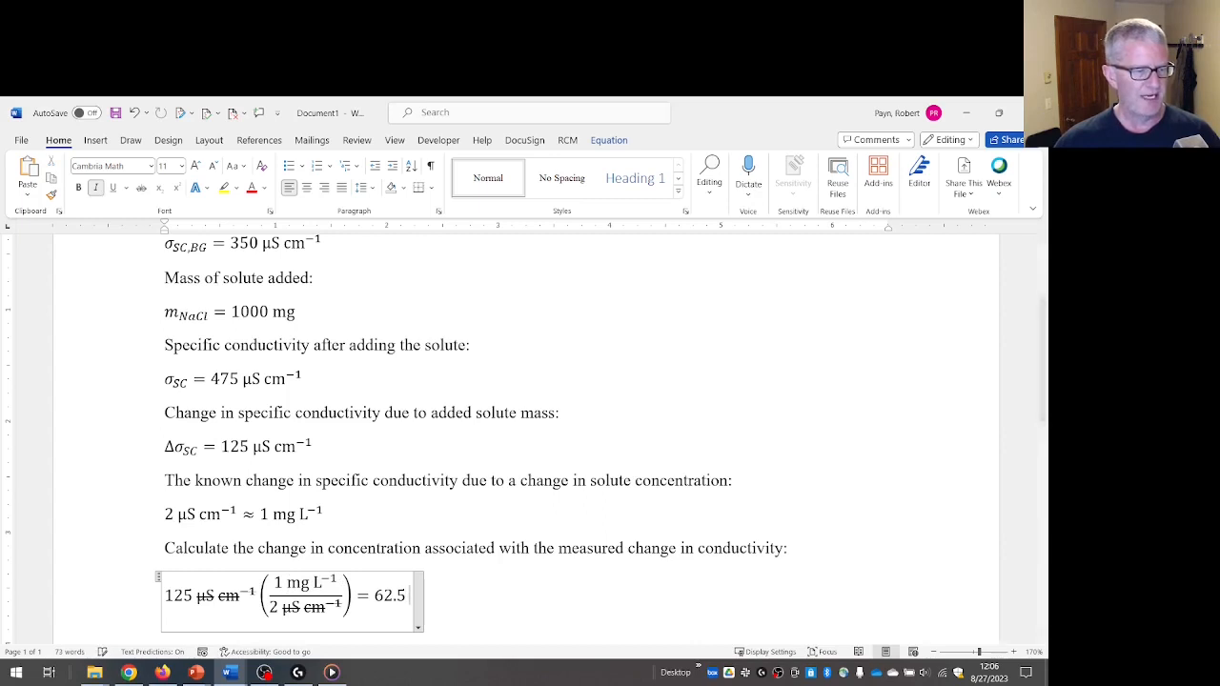
key("ctrl+v")
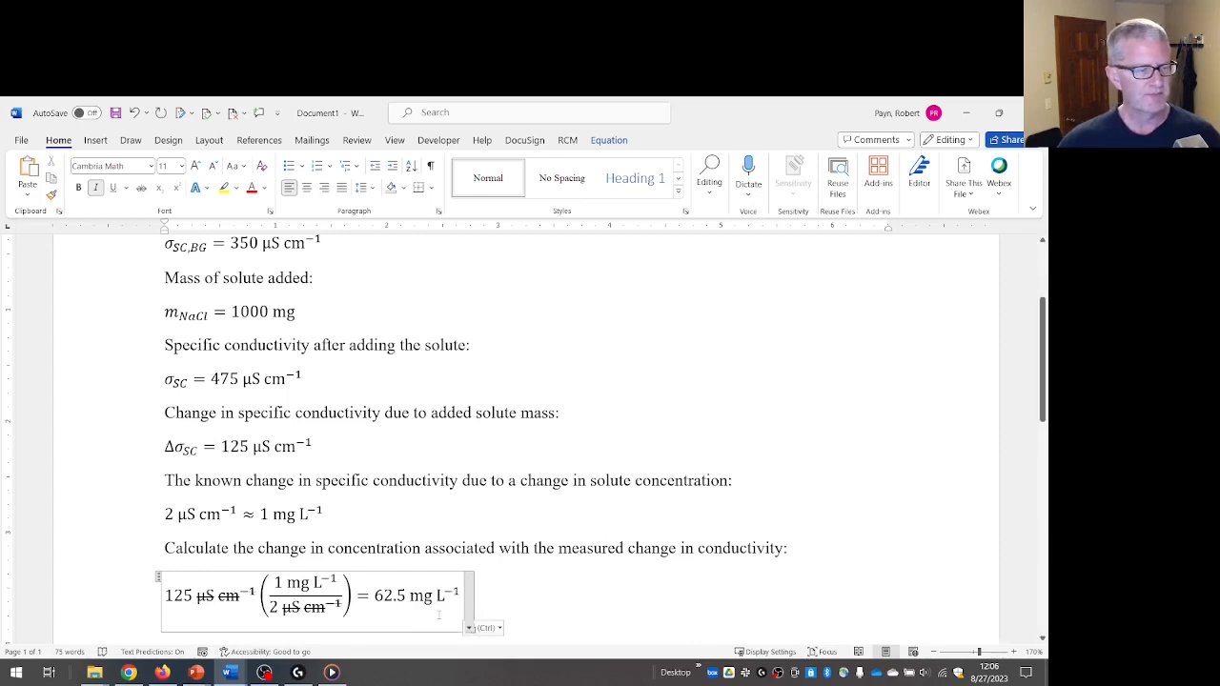
Insert ΔC at the start of the calculation equation, in front of 125.
scroll(580, 614, "down", 3)
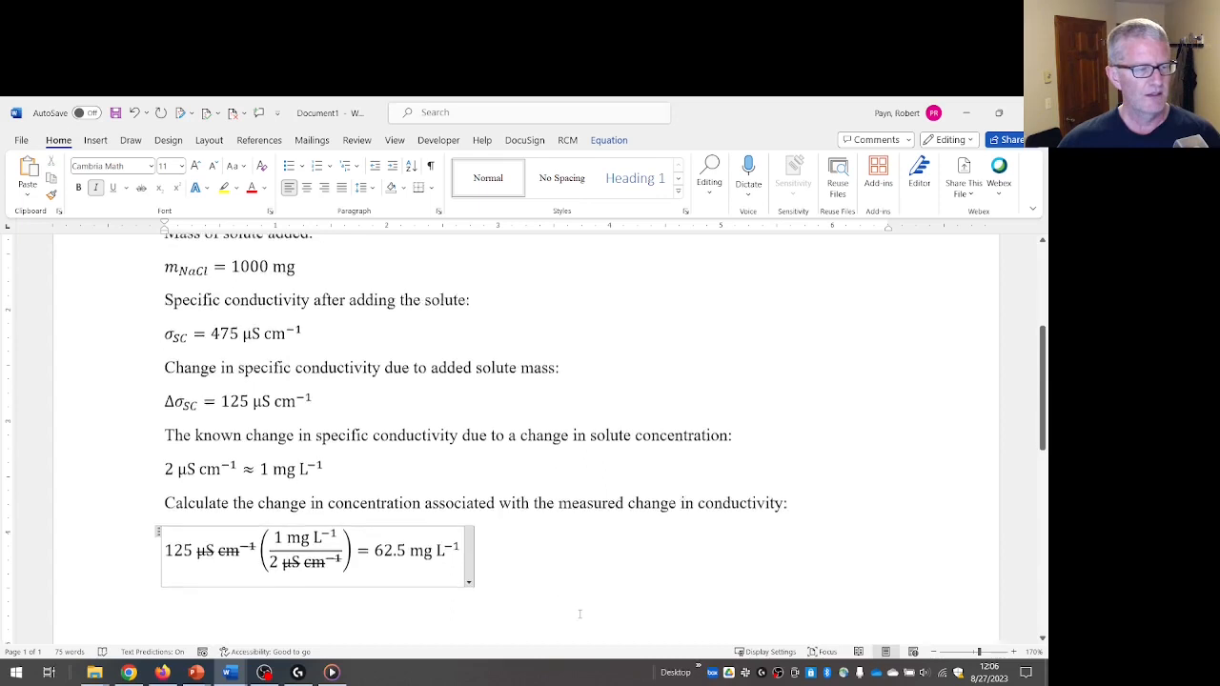
left_click(520, 495)
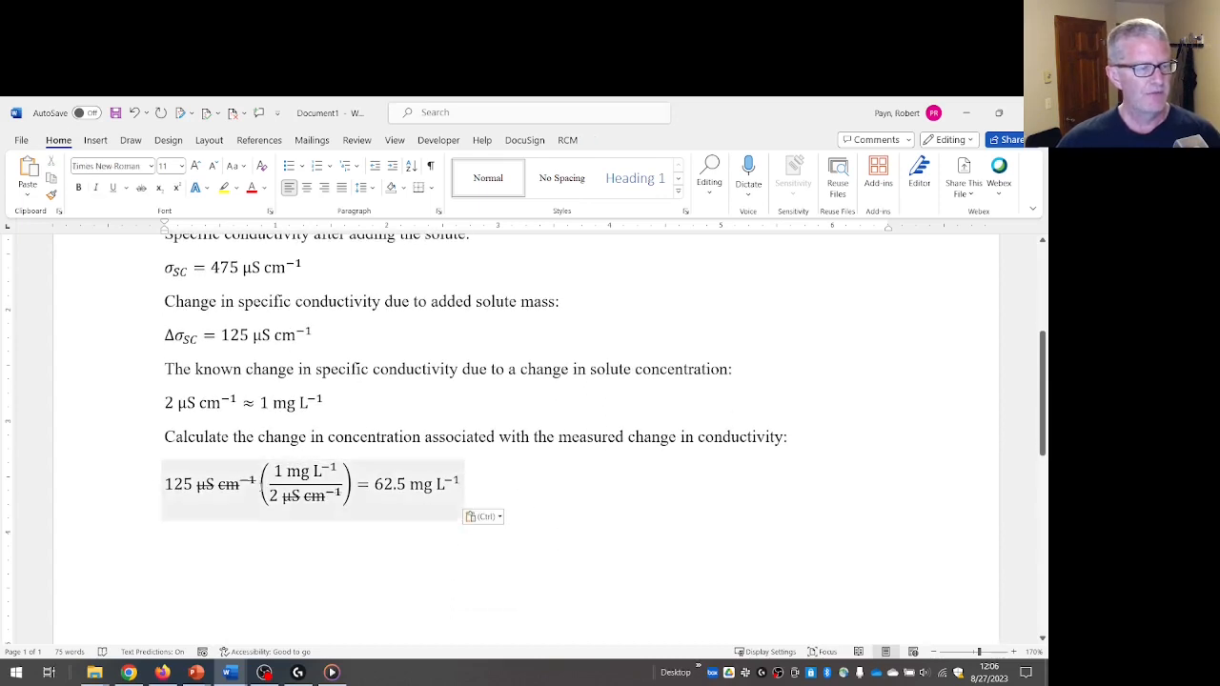
left_click(171, 484)
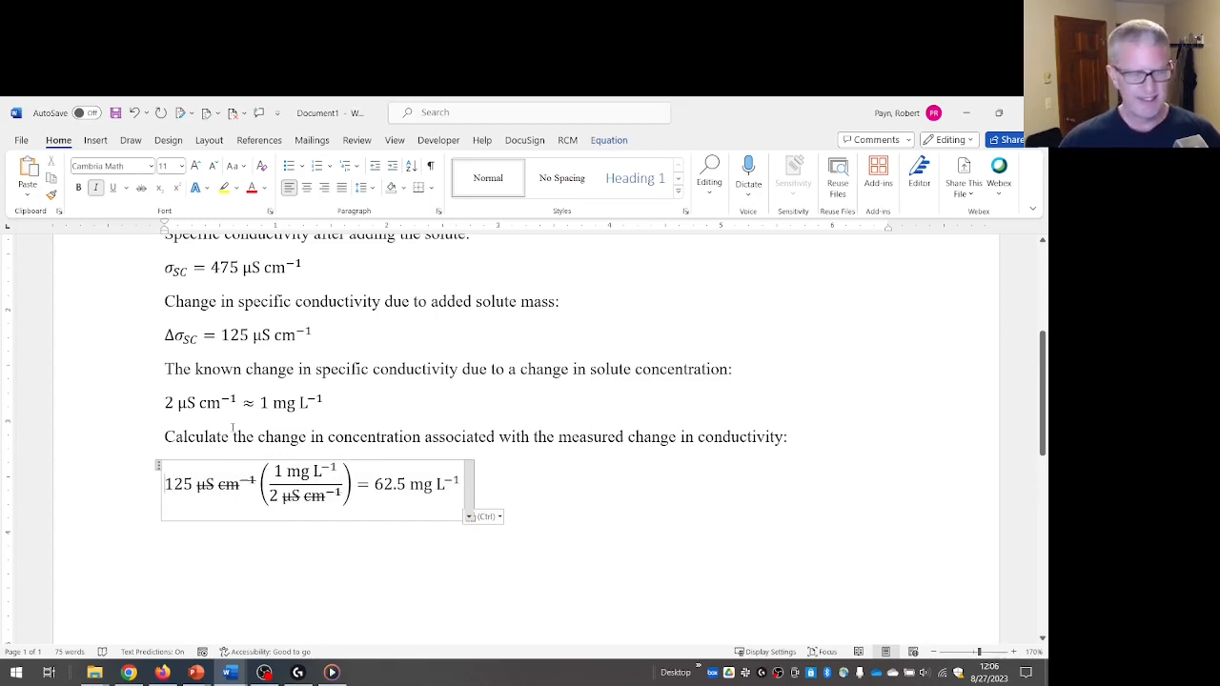
type("\\Delta ")
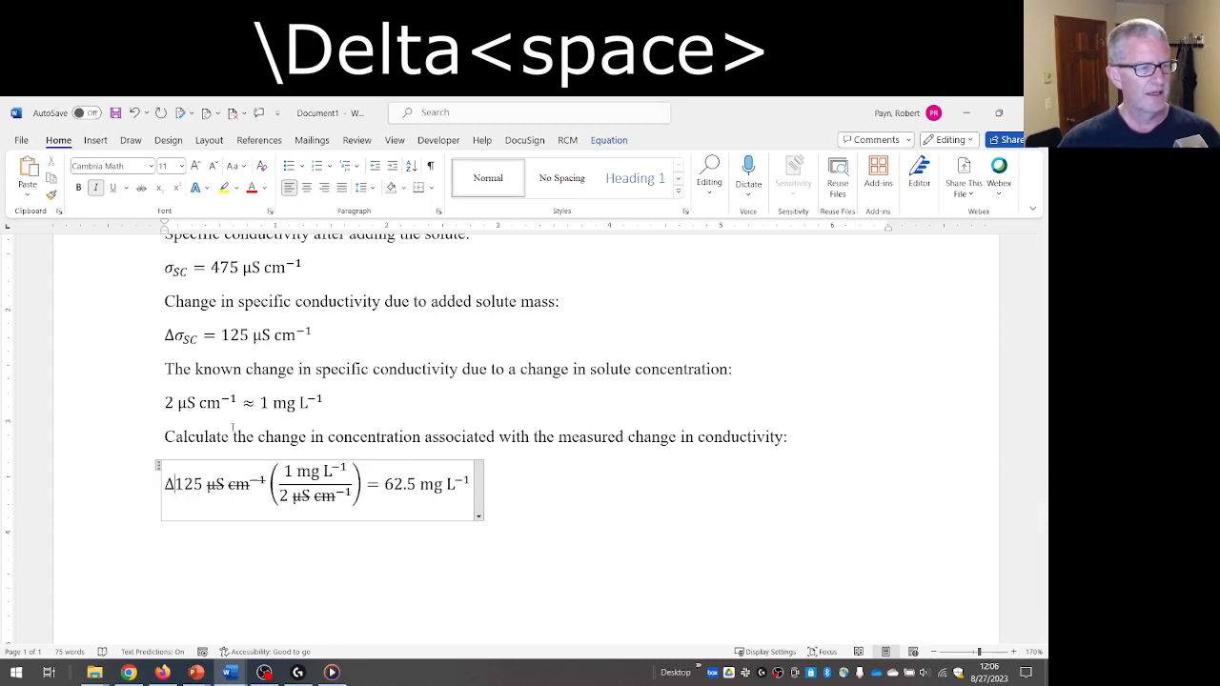
type("C")
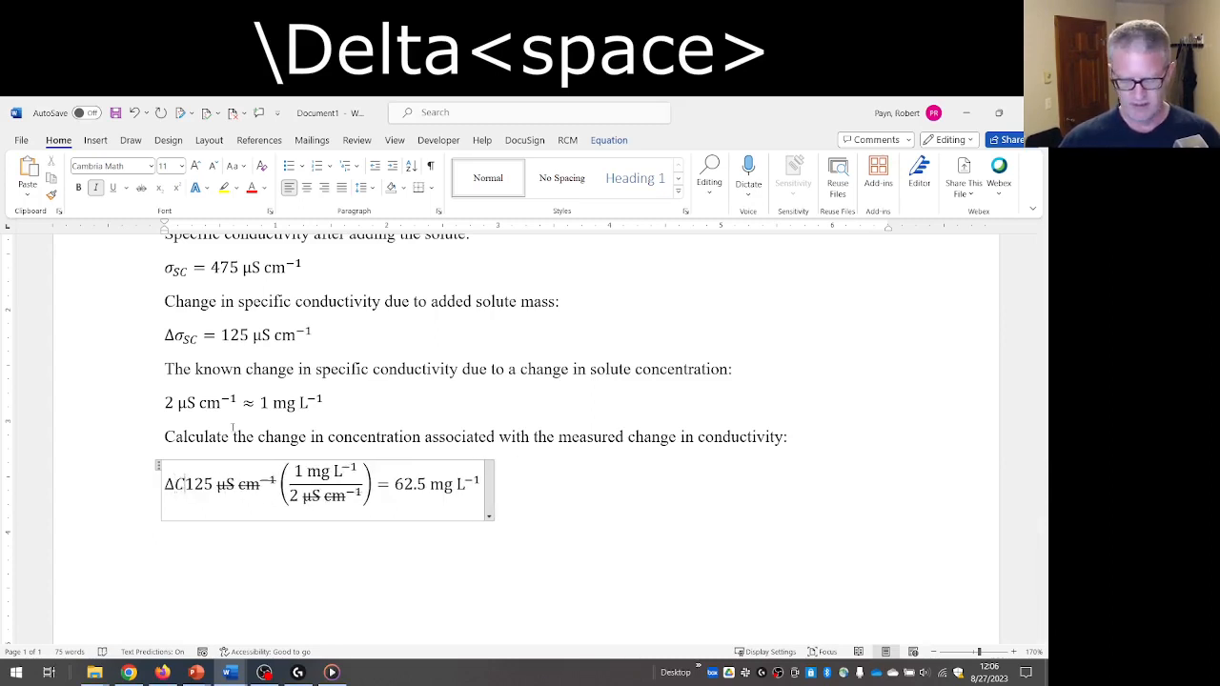
type("_")
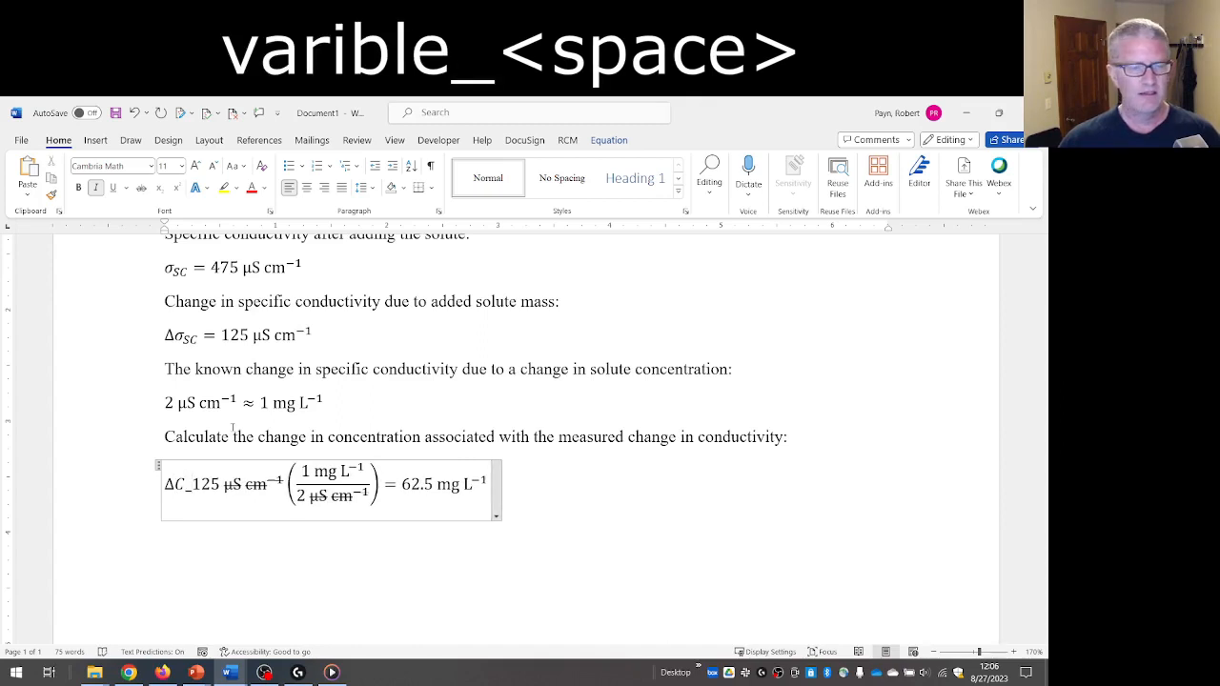
type("NaC")
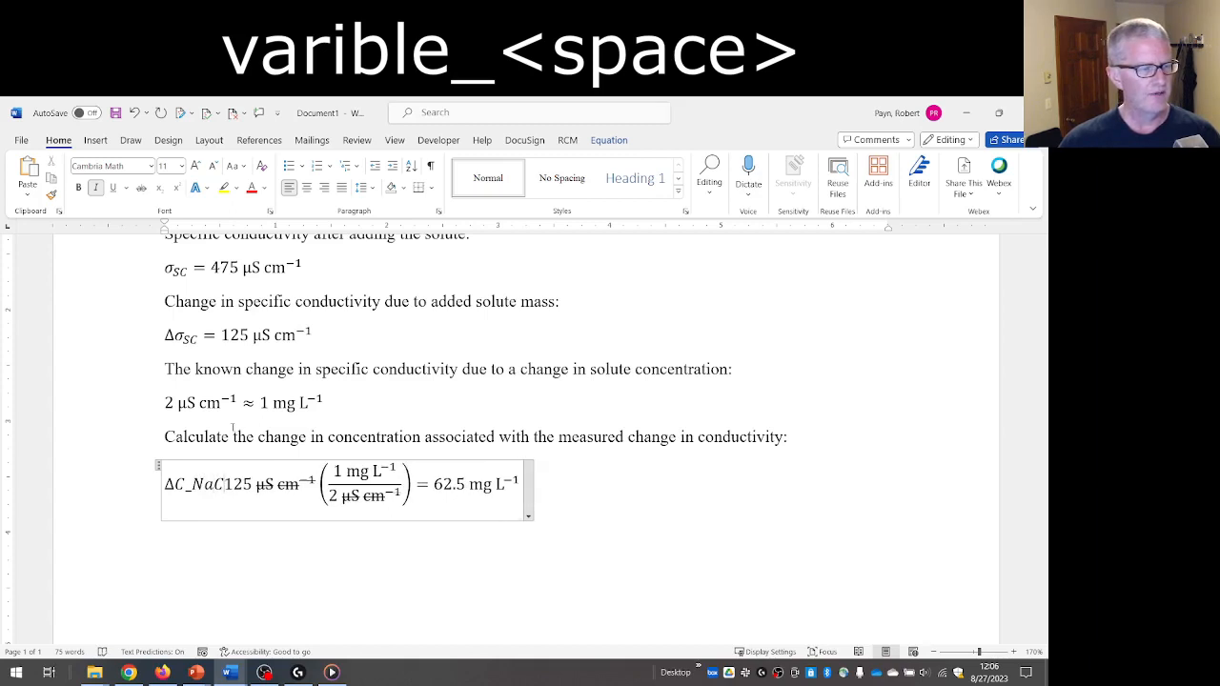
key("BackSpace")
key("BackSpace")
key("BackSpace")
key("BackSpace")
Give the C a subscript NaCl and put an equals sign between the subscripted variable and 125.
type("_ ")
type("NaCl")
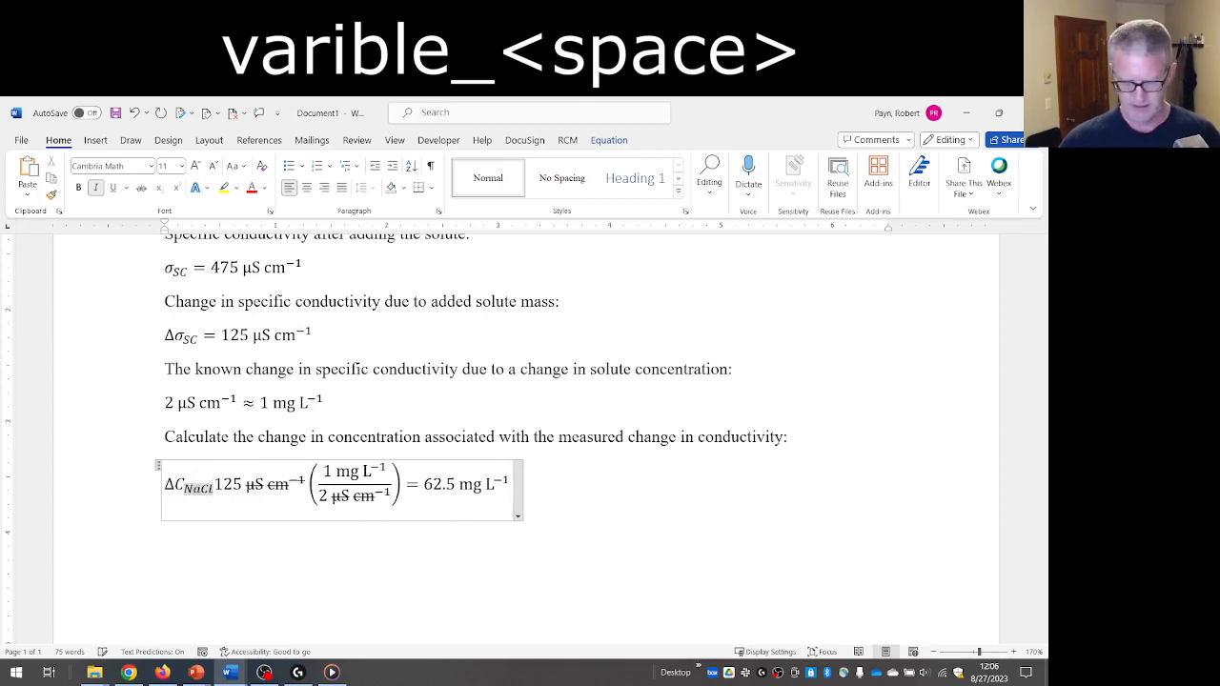
key("Right")
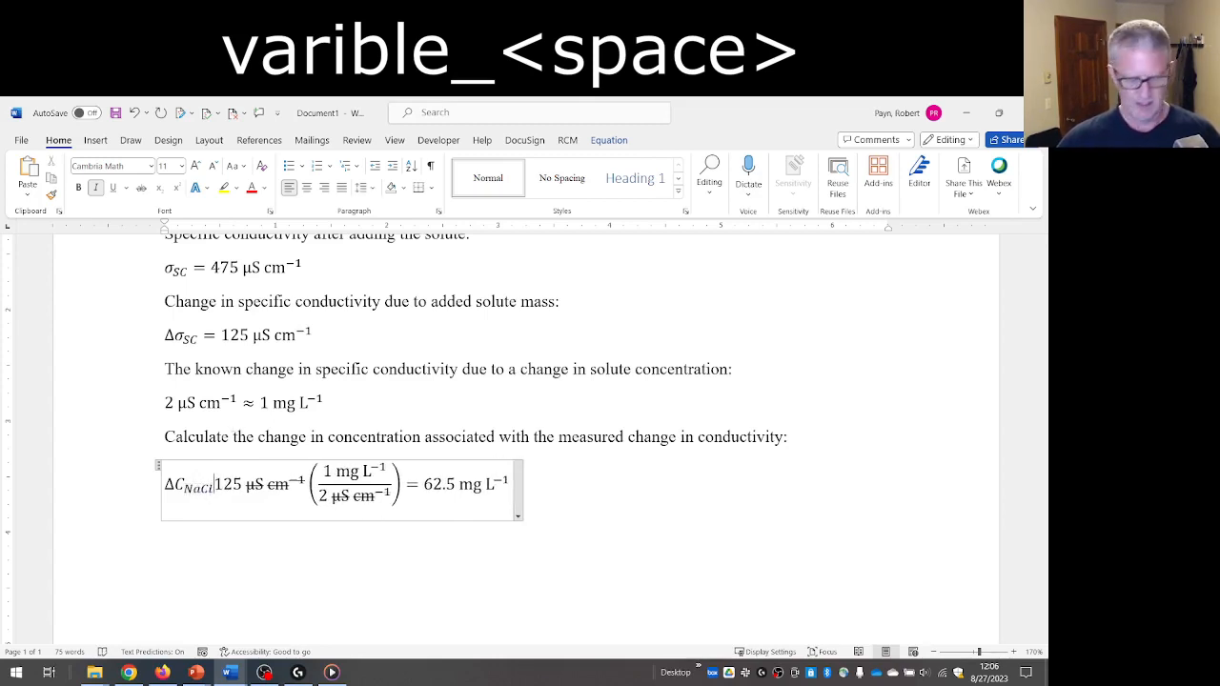
type("=")
key("Left")
key("Left")
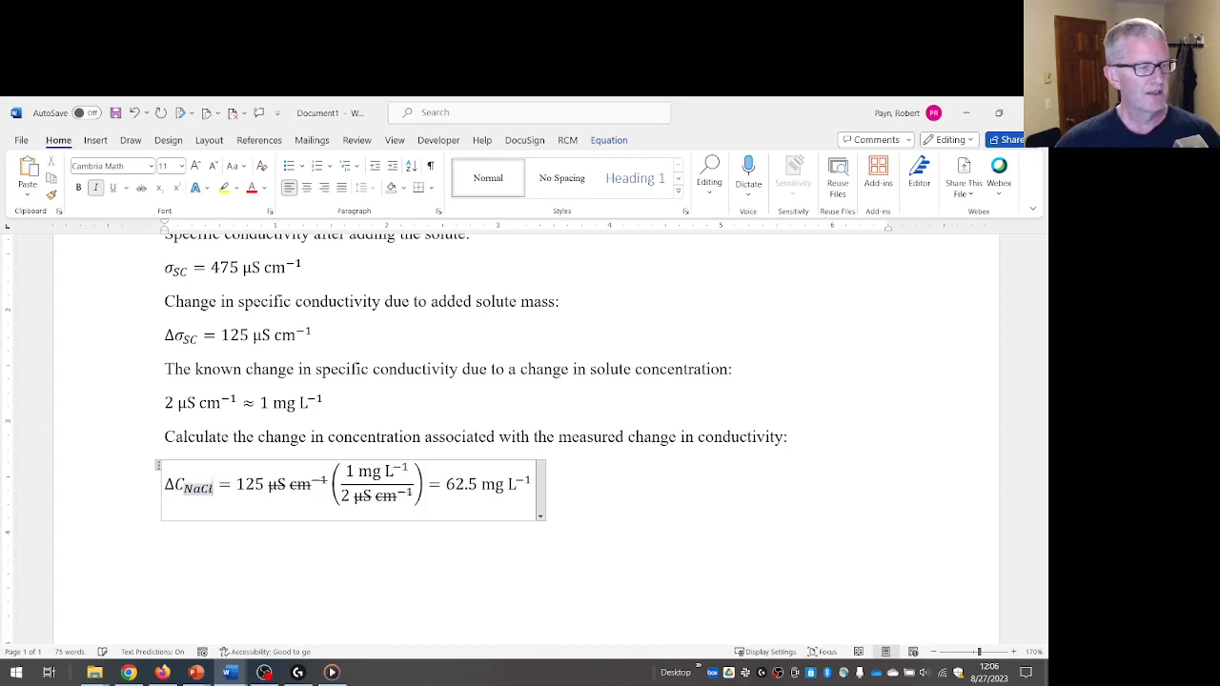
key("Left")
key("Left")
key("Left")
key("Right")
key("Left")
key("Right")
key("Right")
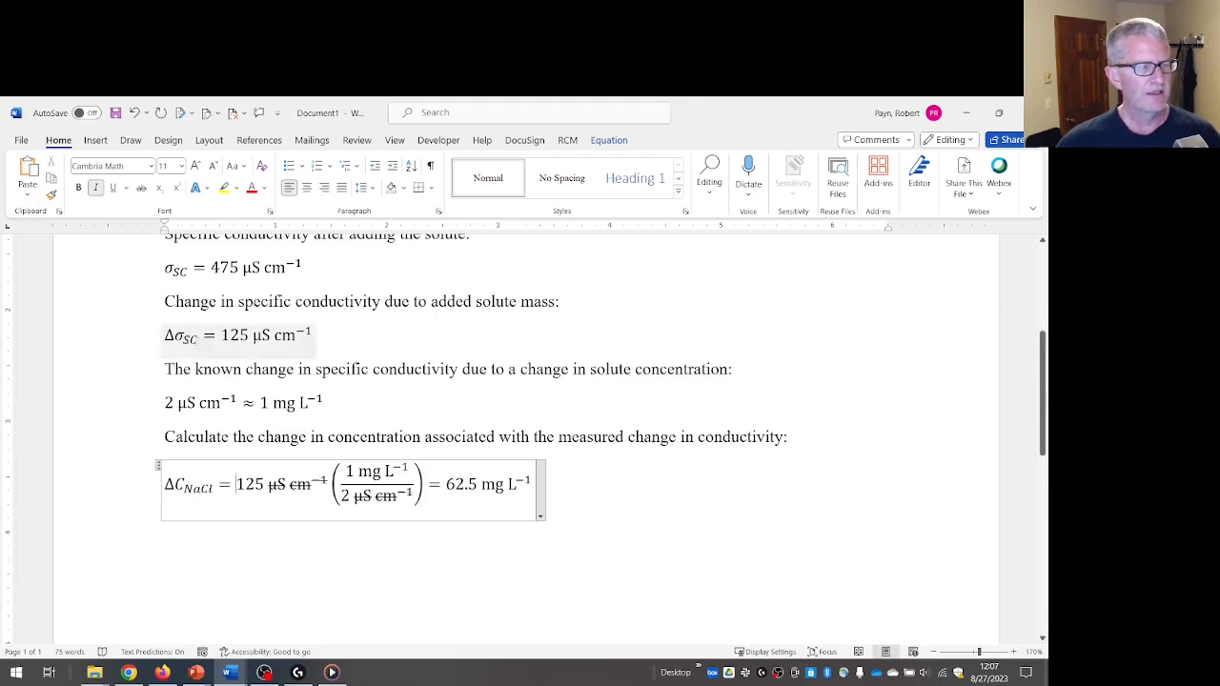
Below the calculation, add the label "Derive the equation for volume and use it to calculate the volume of water:" followed by an empty line.
left_click(589, 490)
key("Return")
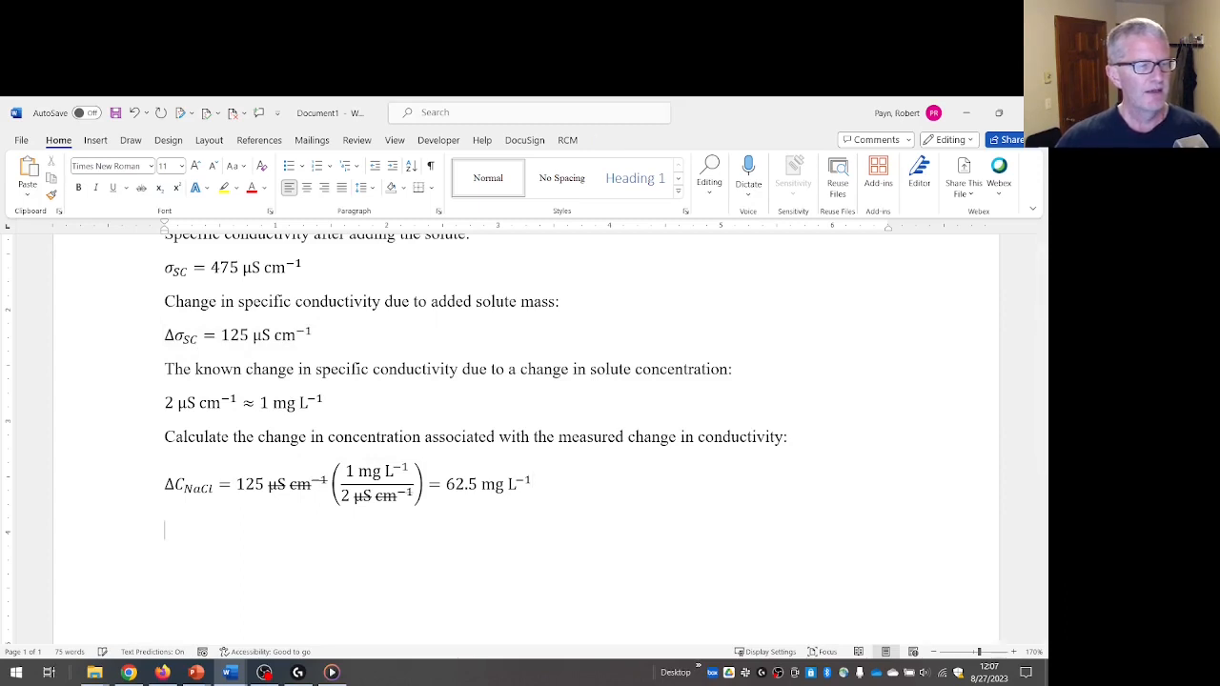
type("Deriva")
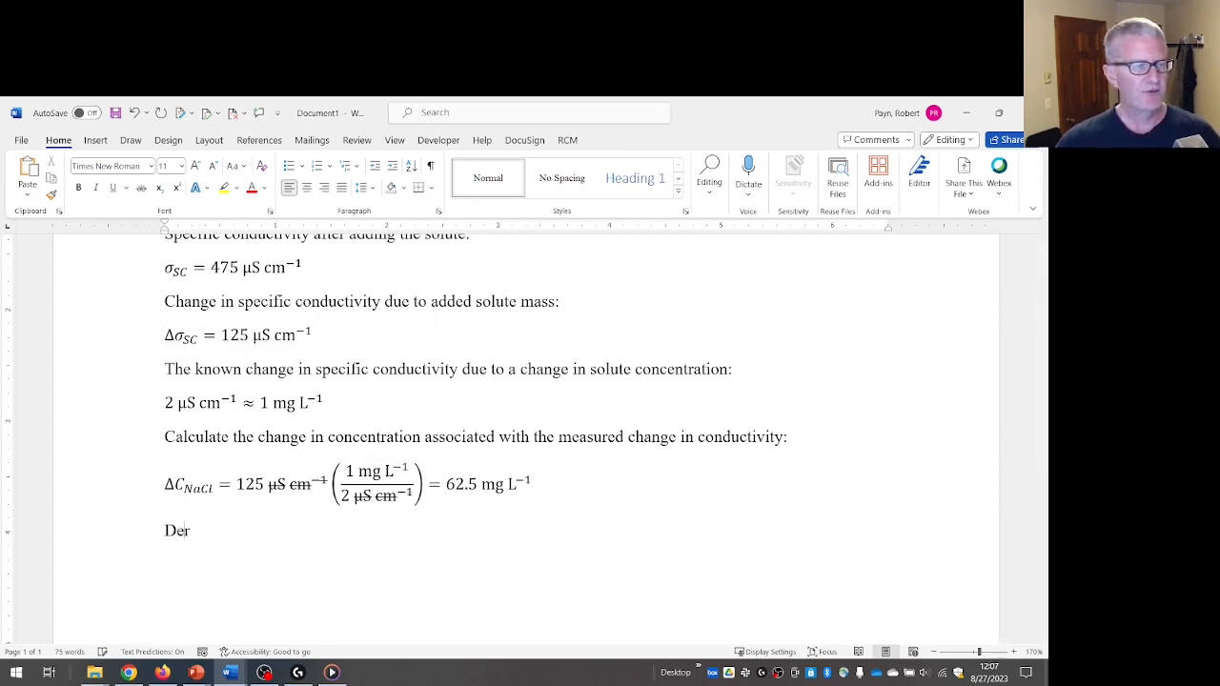
key("BackSpace")
type("e the equ")
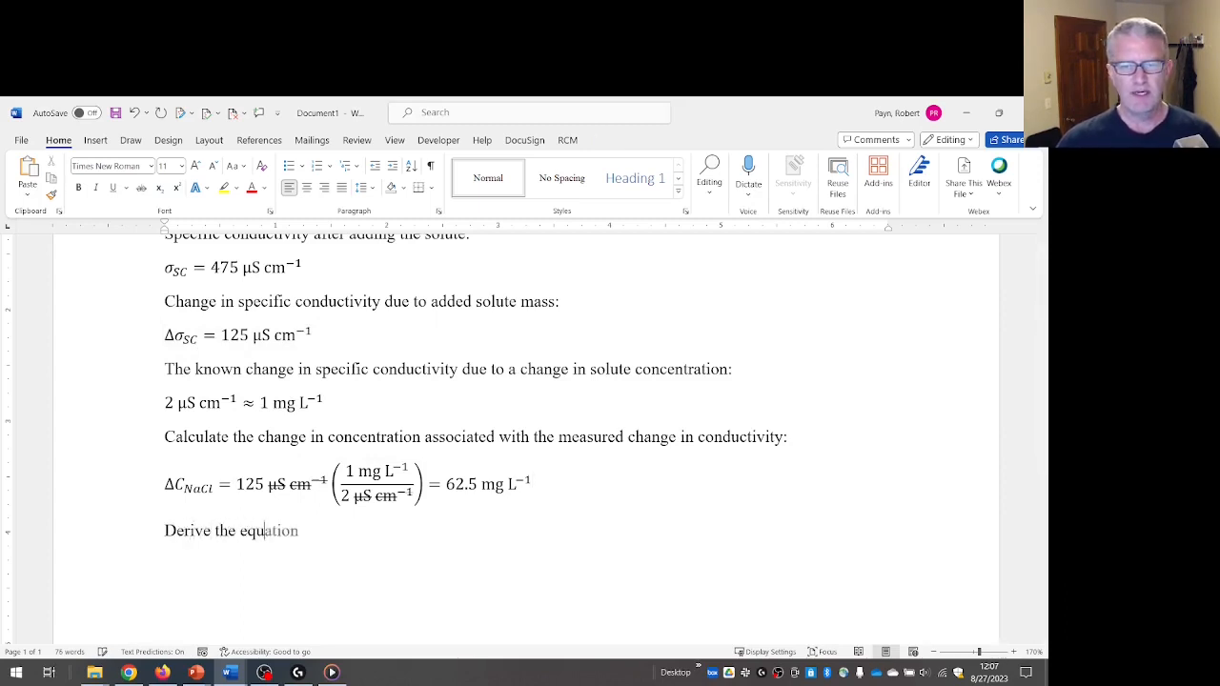
type("ation for volume ")
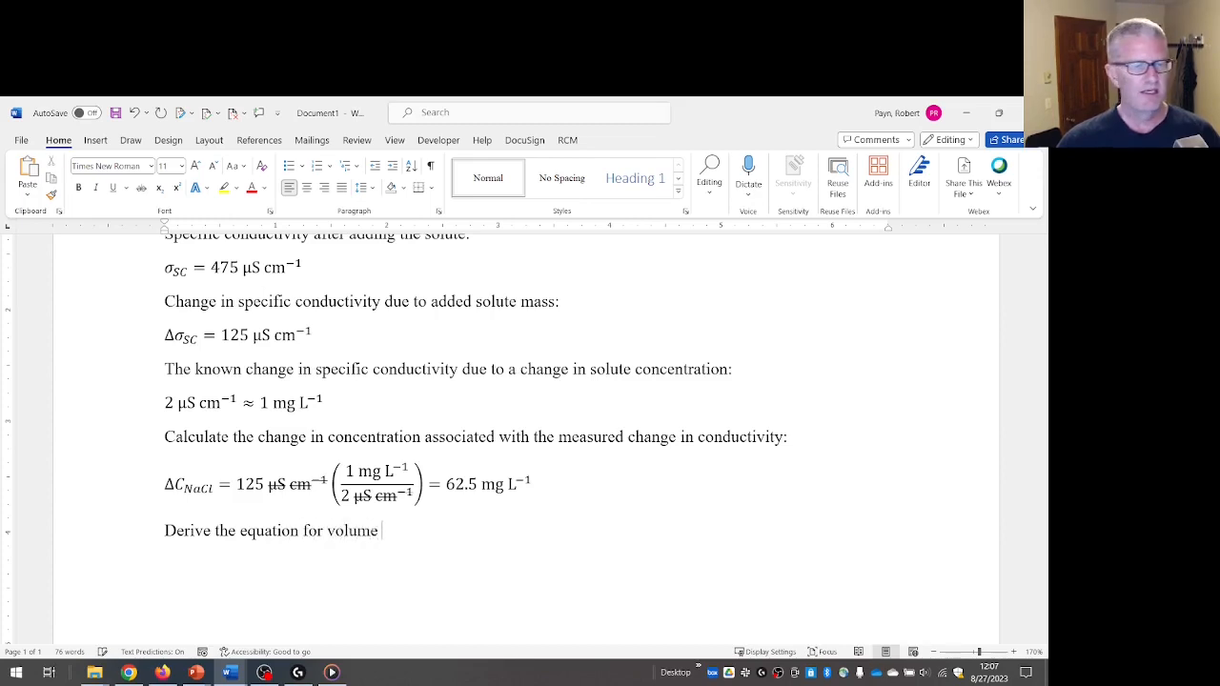
type("and use it to ca")
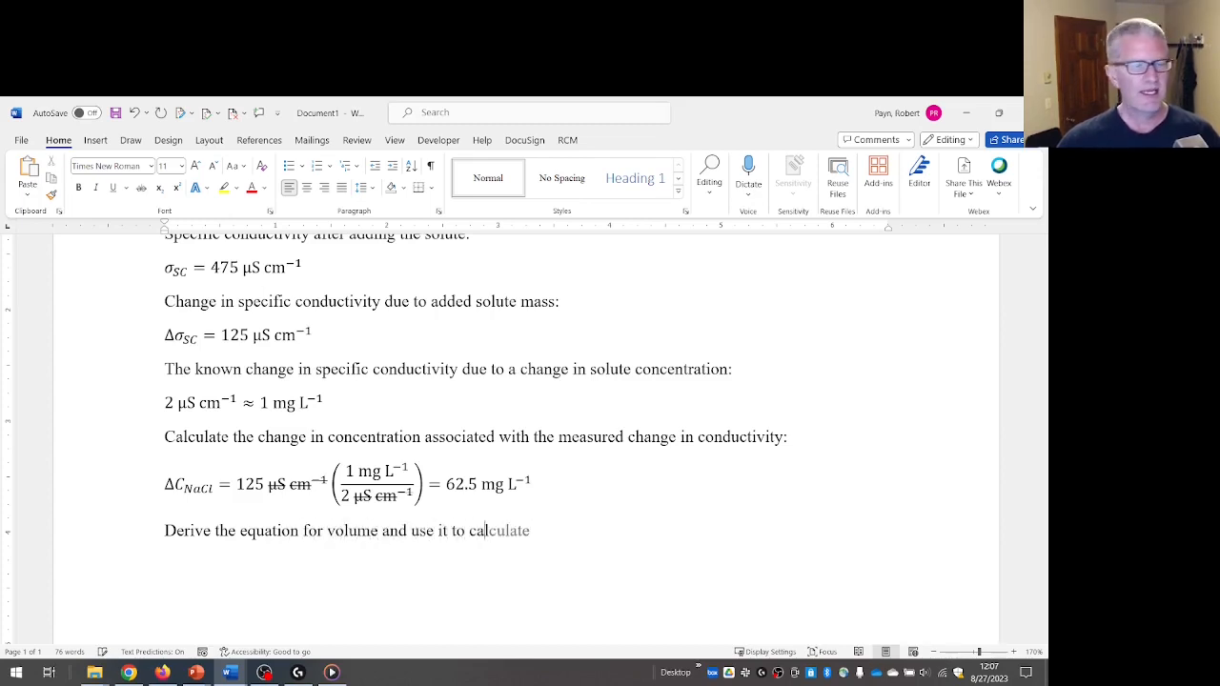
type("lculate the volume of water:")
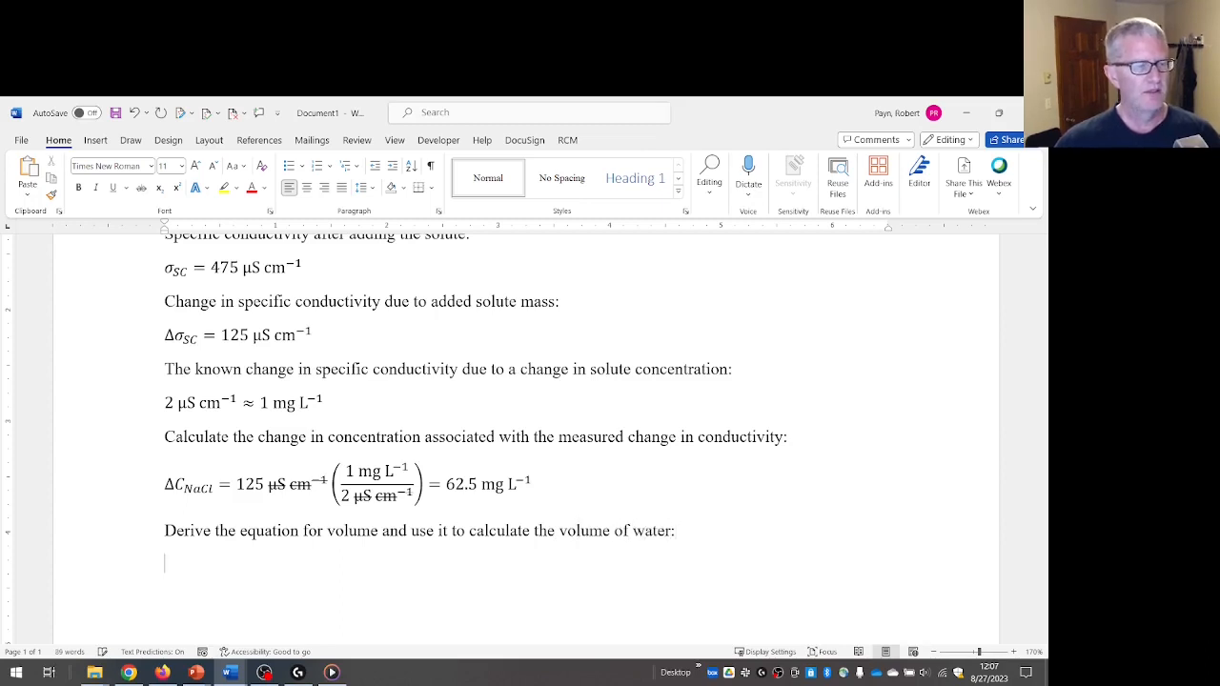
Copy ΔC with its NaCl subscript onto the empty line below the volume label and add an approximately-equal sign after it.
scroll(557, 570, "down", 2)
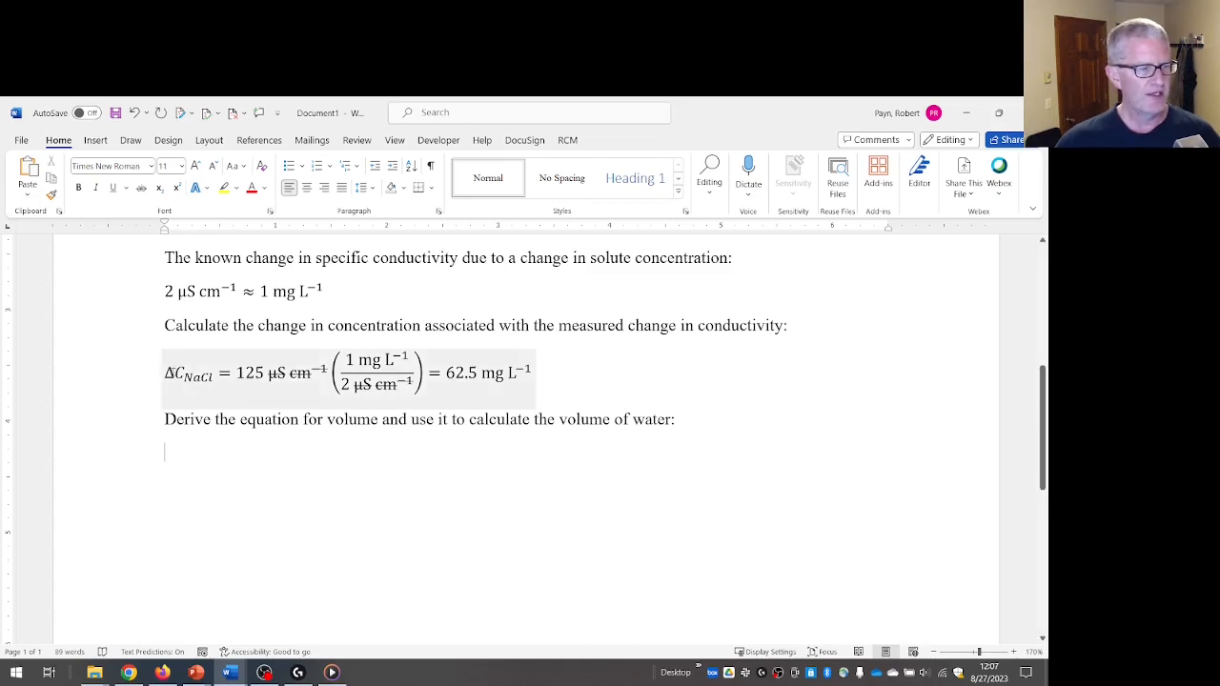
double_click(179, 378)
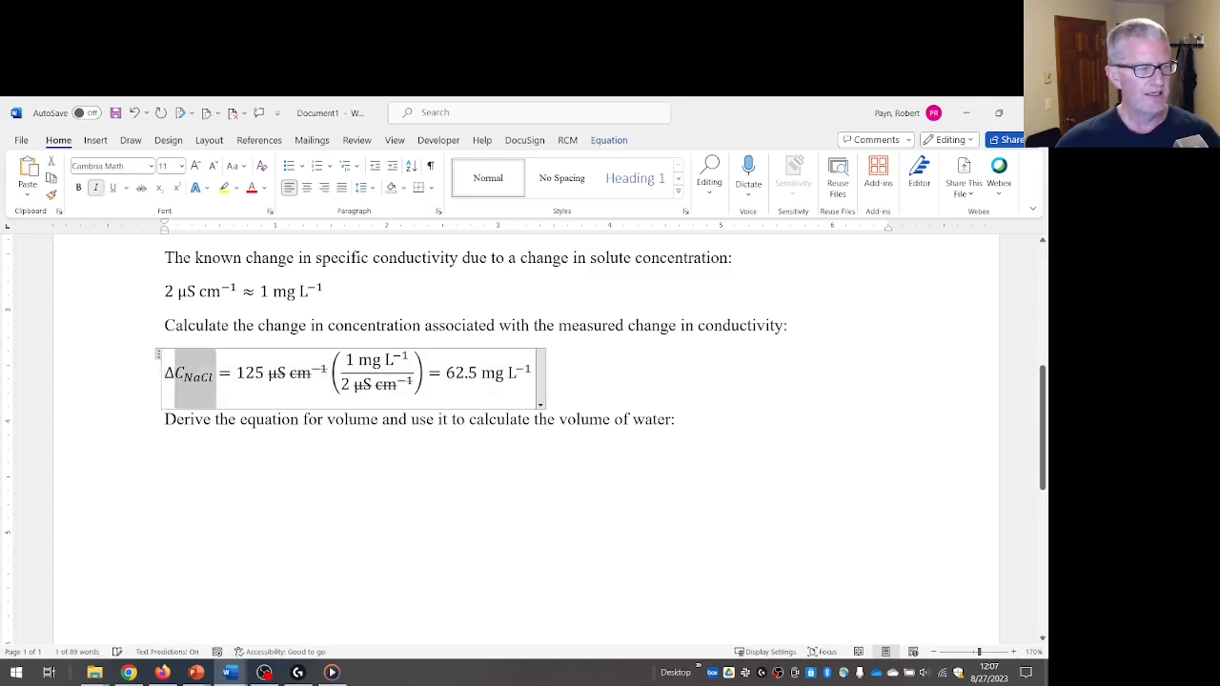
left_click(215, 452)
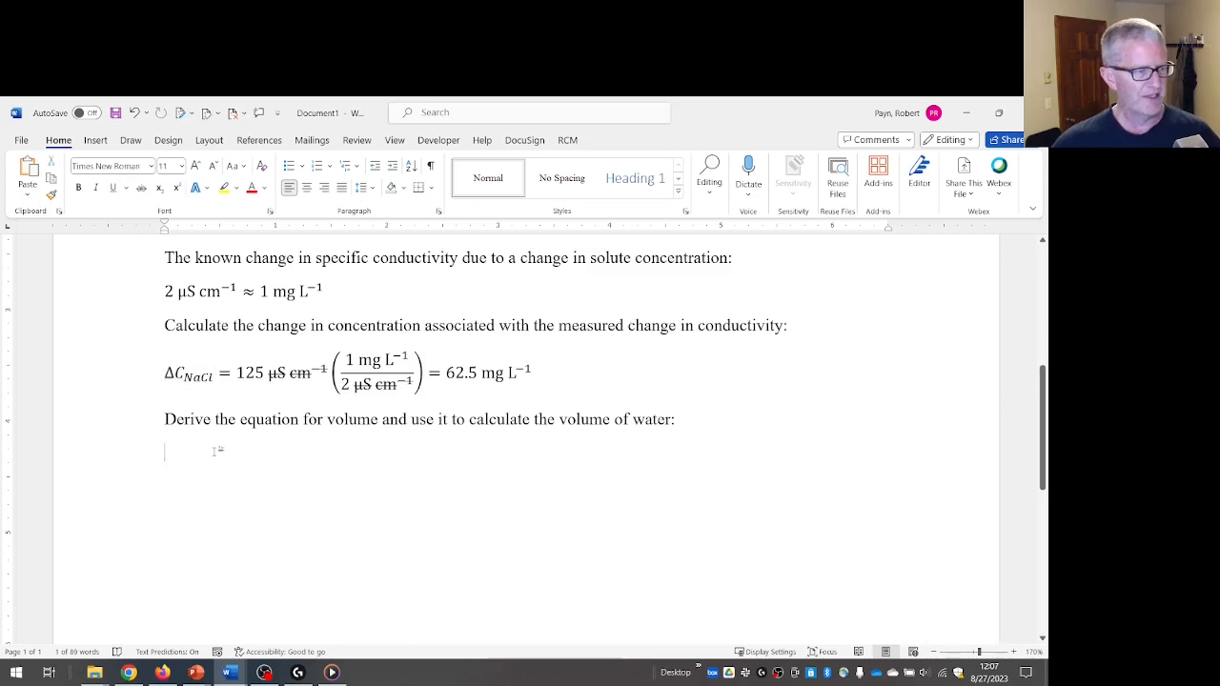
key("ctrl+v")
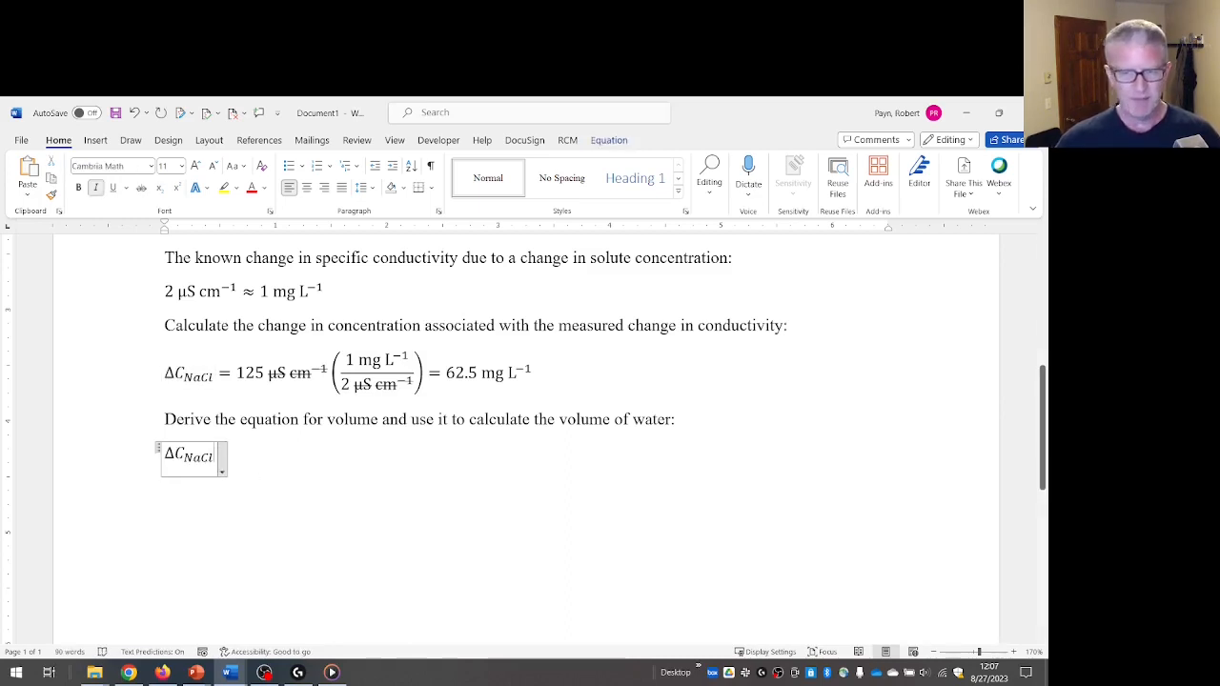
type("\\approx")
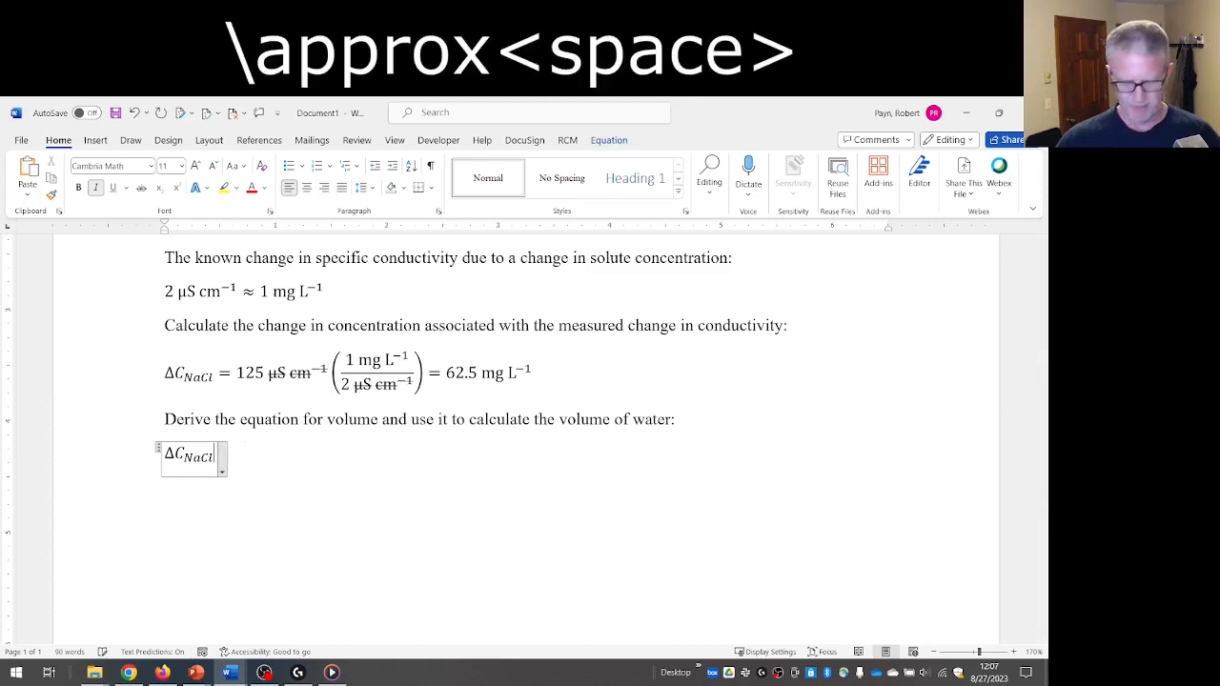